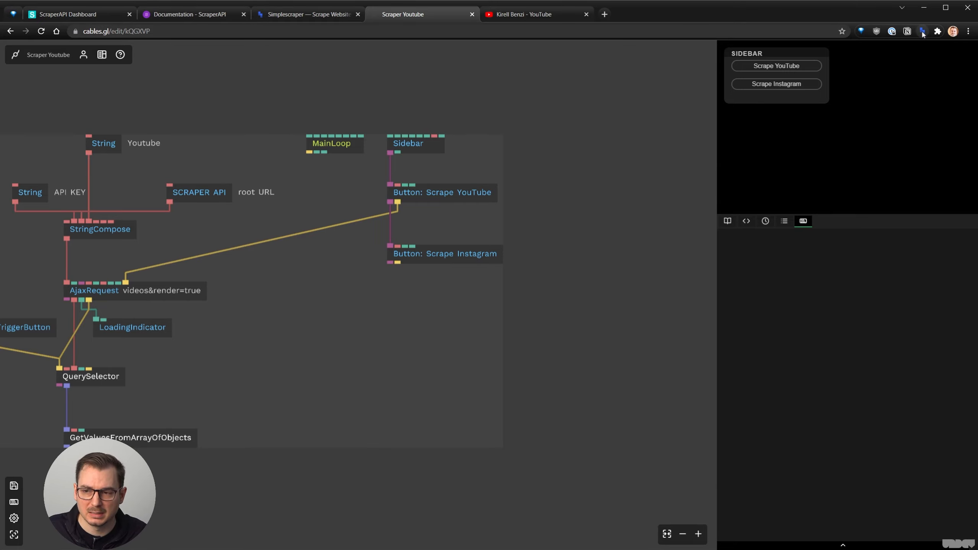
Switch to the Simplescraper homepage and look through its sections on simple web scraping and automation.
left_click(308, 14)
scroll(434, 228, "down", 7)
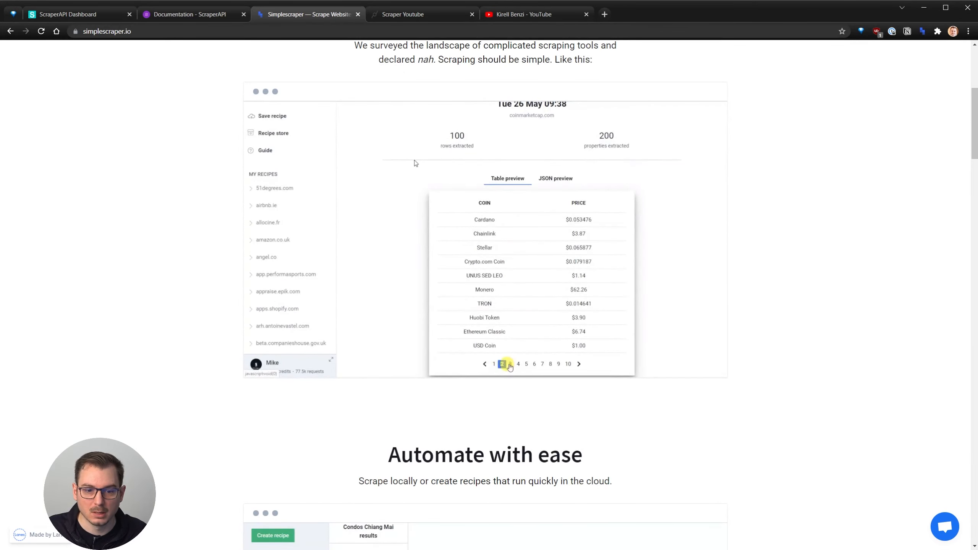
scroll(416, 166, "down", 5)
scroll(397, 171, "up", 8)
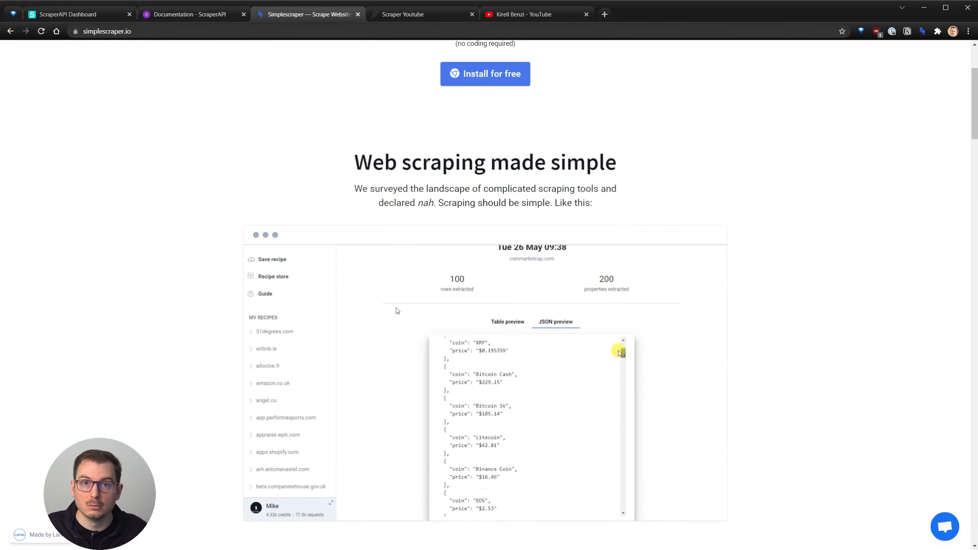
scroll(380, 334, "down", 3)
scroll(382, 339, "down", 8)
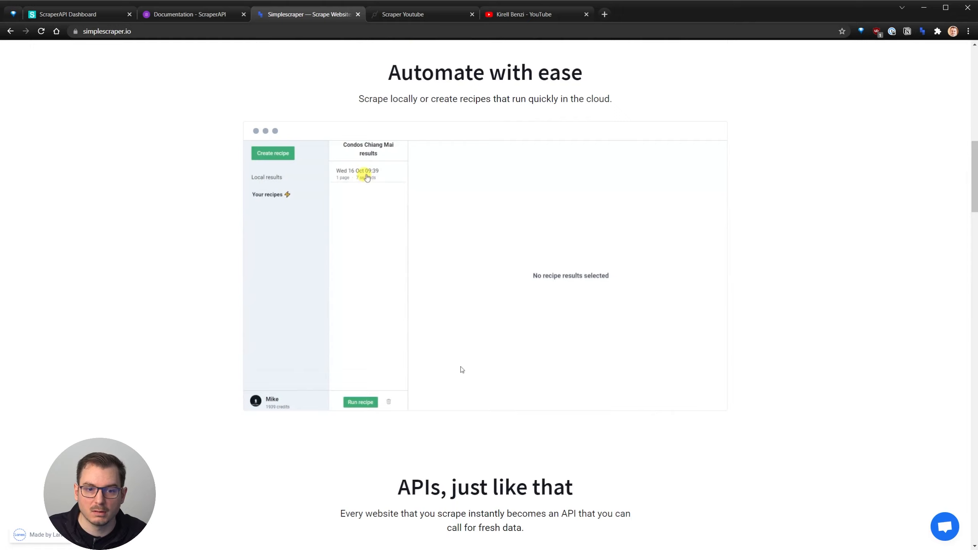
scroll(474, 382, "up", 6)
scroll(493, 375, "up", 8)
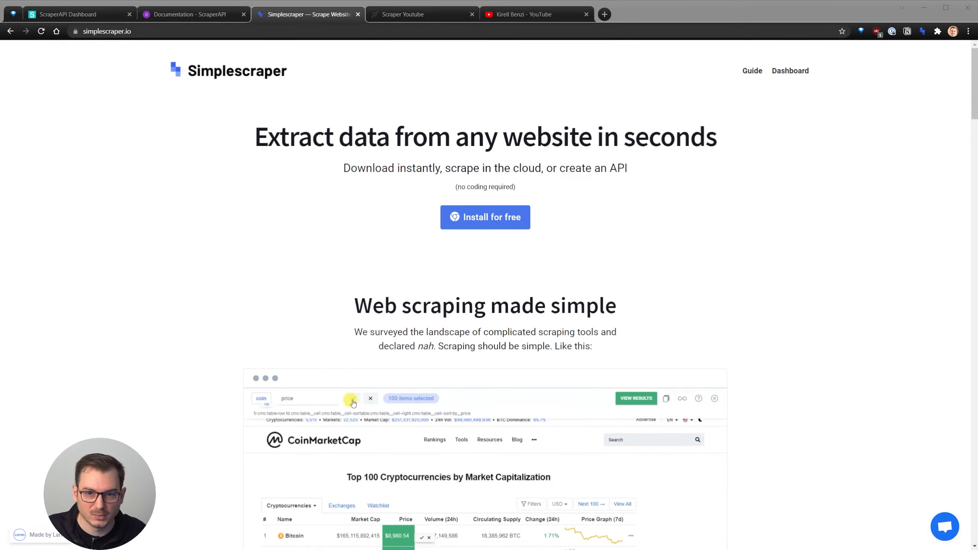
Open the artist's Instagram profile page on dumpor.com in a new browser tab and look over the posts.
left_click(603, 15)
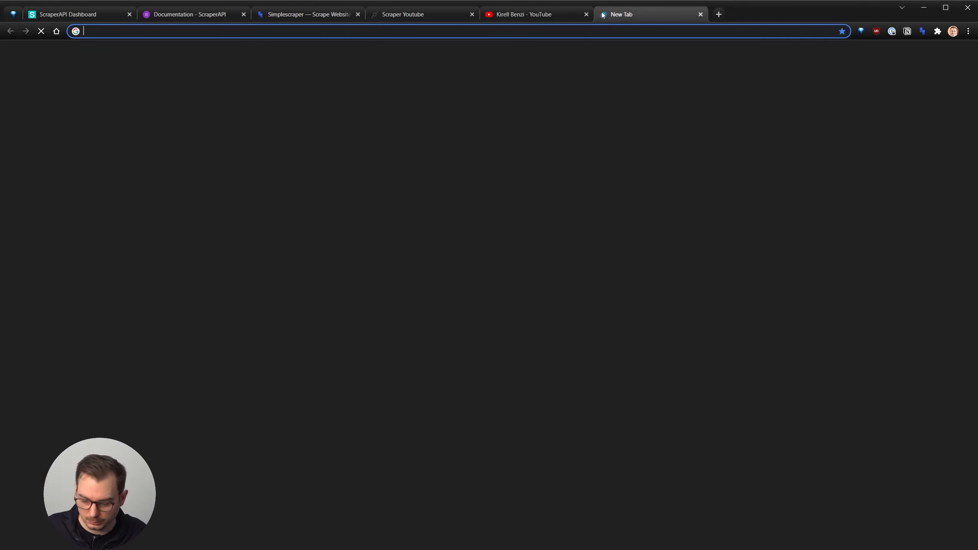
type("dumpor.com/v/kirellb")
key("Return")
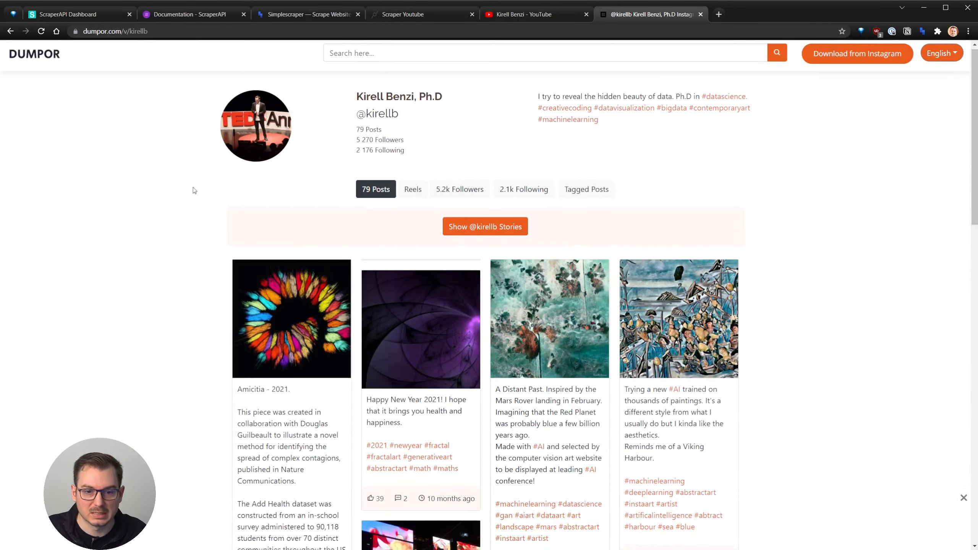
scroll(192, 211, "down", 6)
scroll(192, 212, "up", 6)
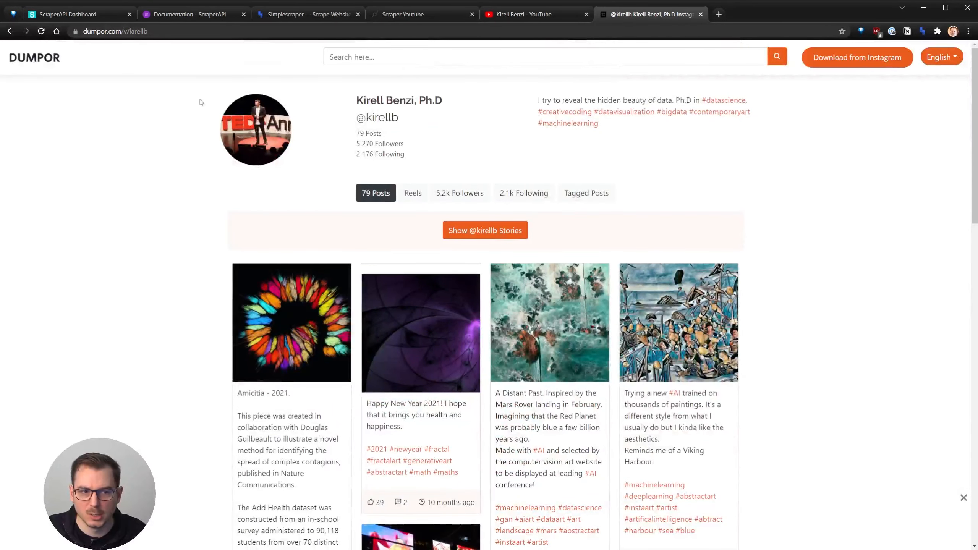
scroll(356, 278, "down", 1)
scroll(356, 277, "down", 8)
scroll(369, 290, "up", 9)
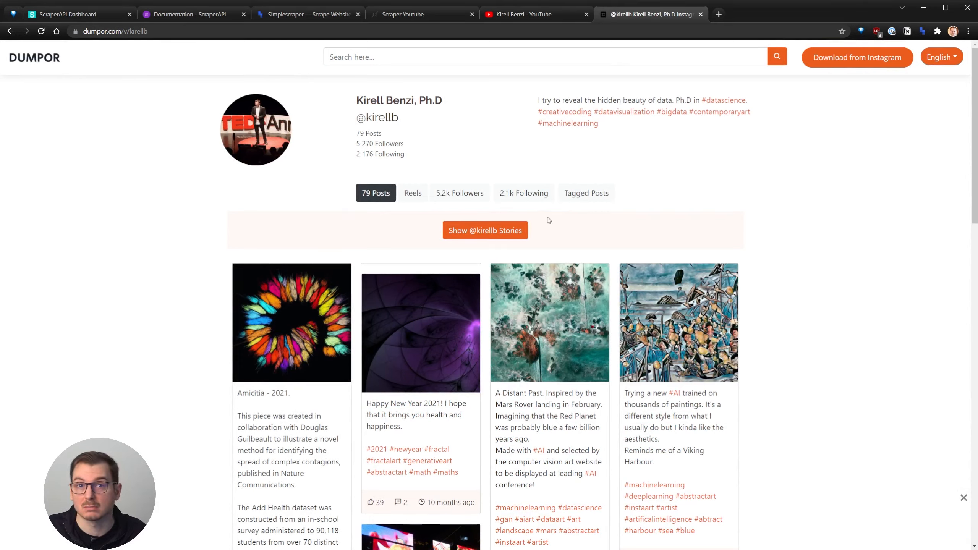
Start the Simplescraper extension on the profile page and add a property named image that captures the post pictures.
left_click(162, 31)
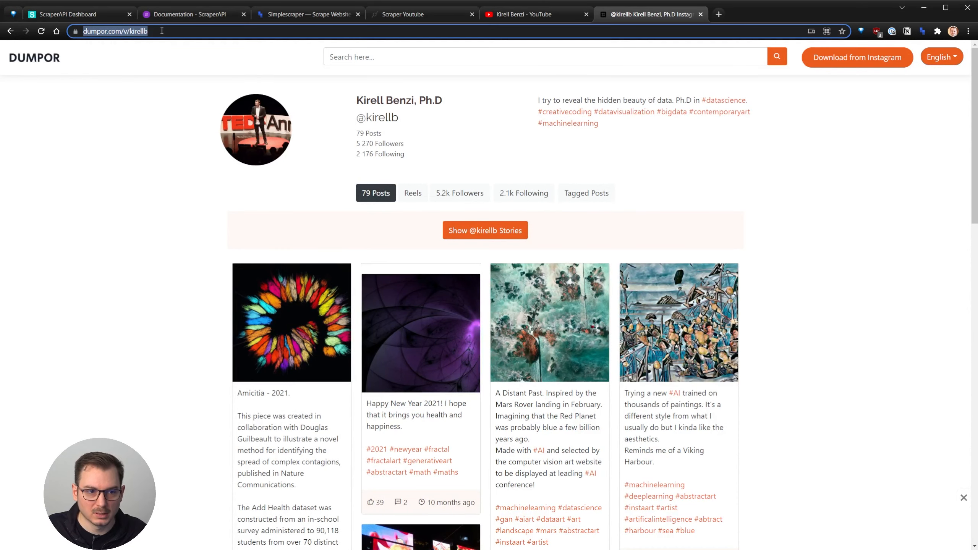
left_click(924, 32)
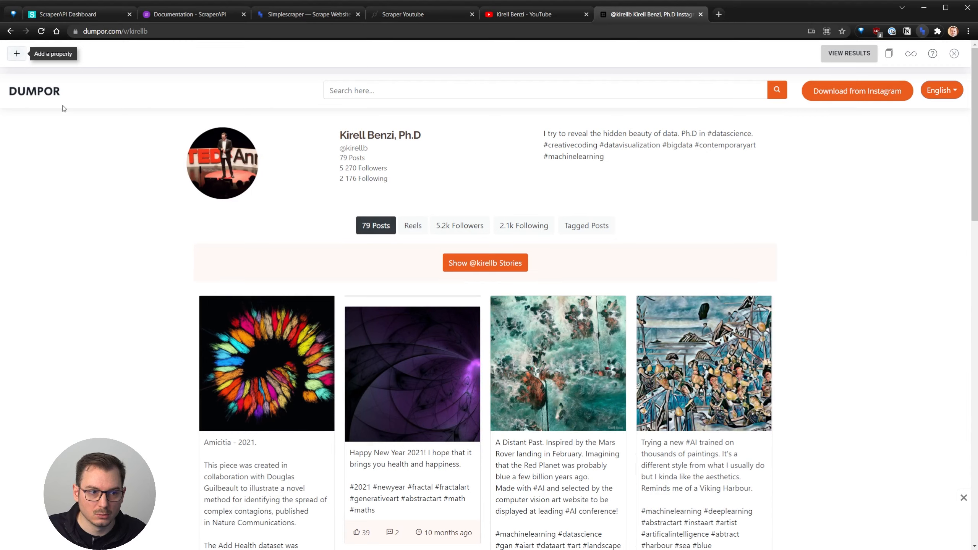
left_click(17, 54)
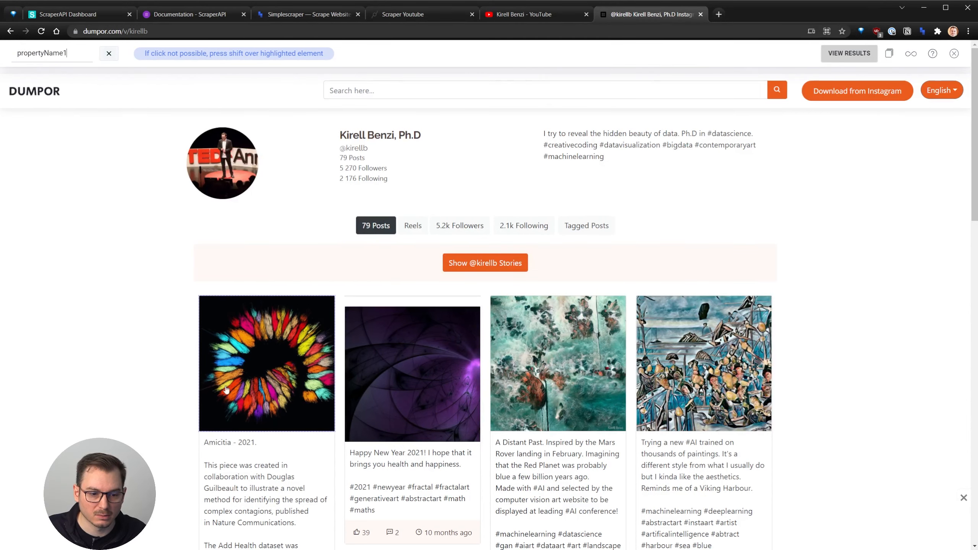
left_click(277, 354)
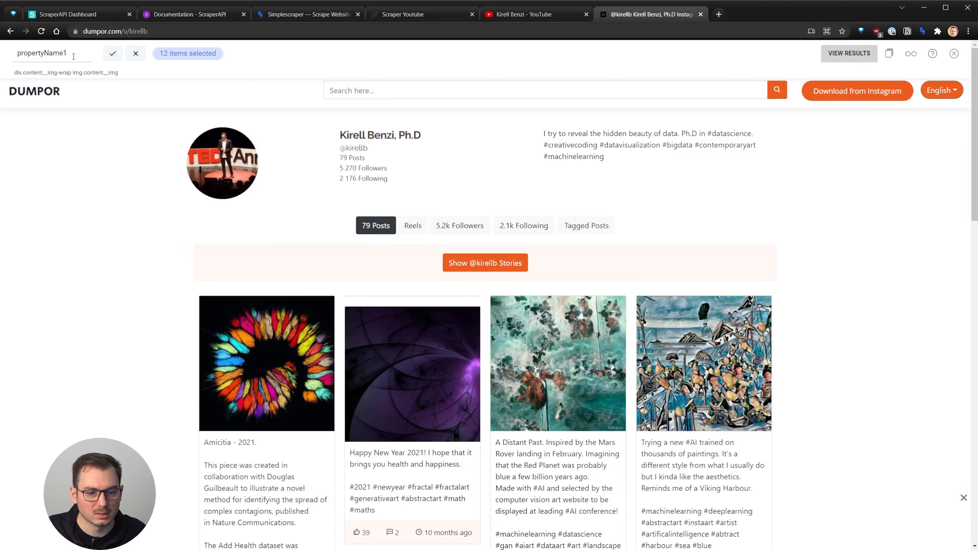
left_click_drag(73, 56, 18, 49)
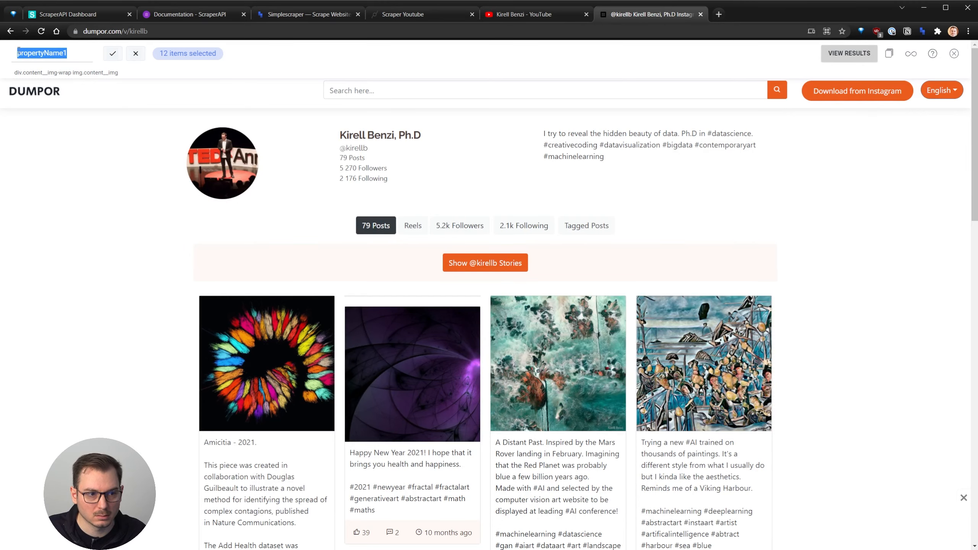
type("image")
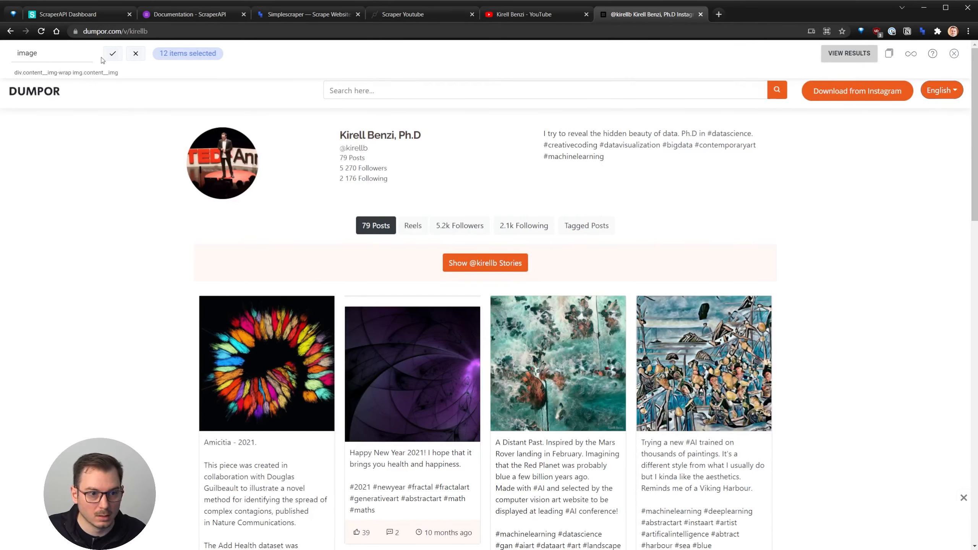
left_click(112, 53)
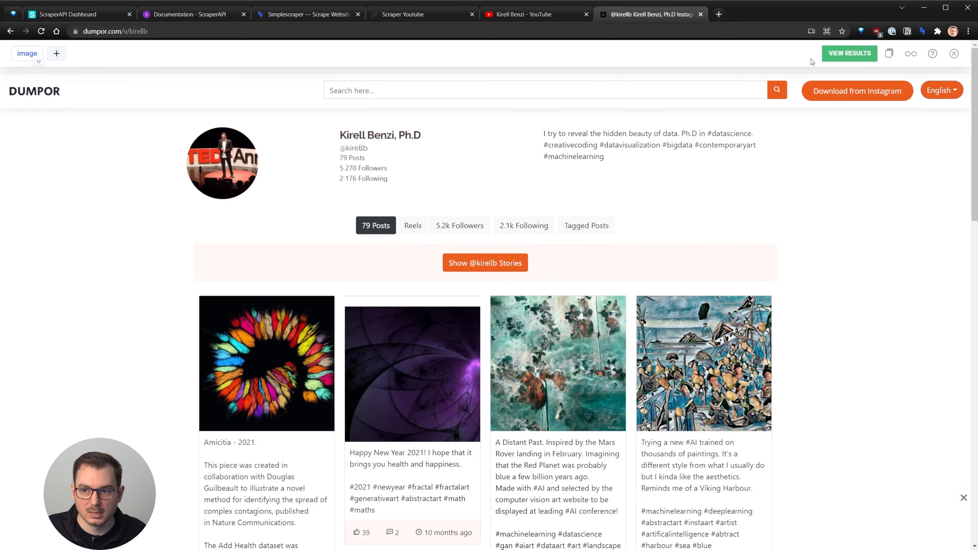
View the Simplescraper results and look through the table of extracted image URLs.
left_click(829, 58)
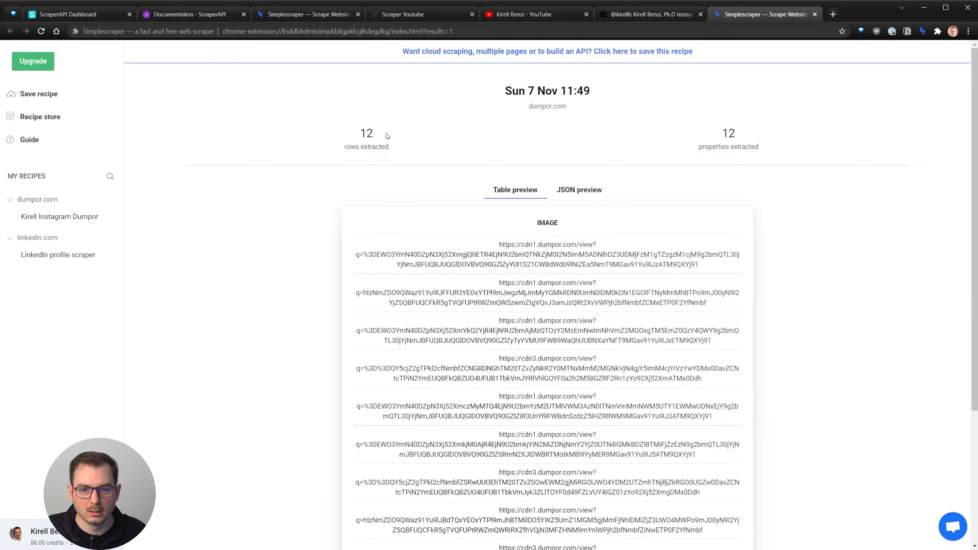
scroll(308, 289, "down", 5)
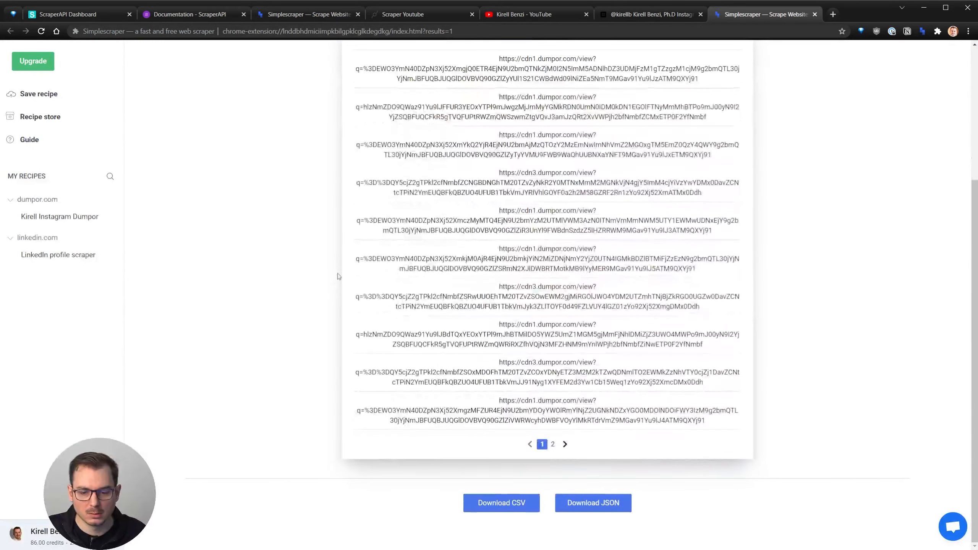
scroll(419, 289, "up", 5)
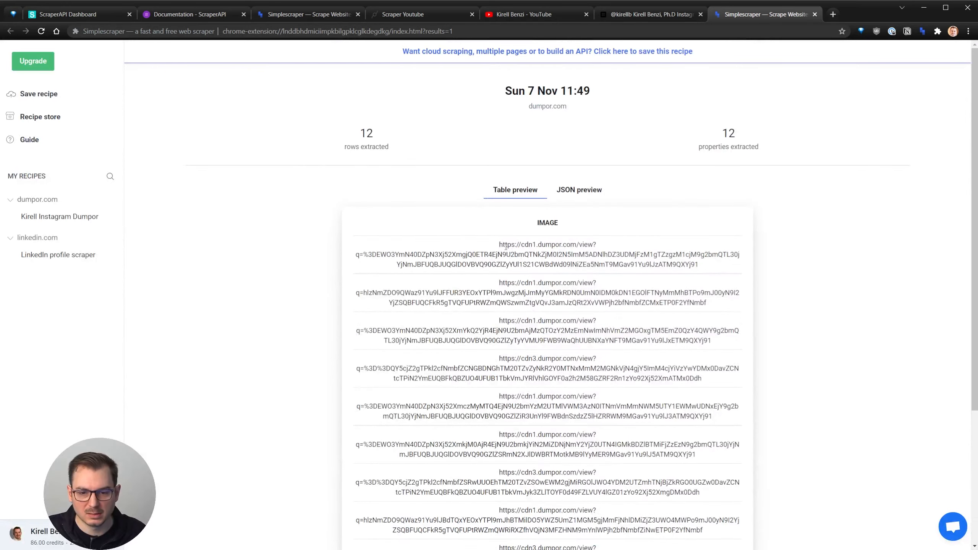
Test the first extracted image URL from the table in a new browser tab, and close that tab.
left_click_drag(499, 246, 701, 267)
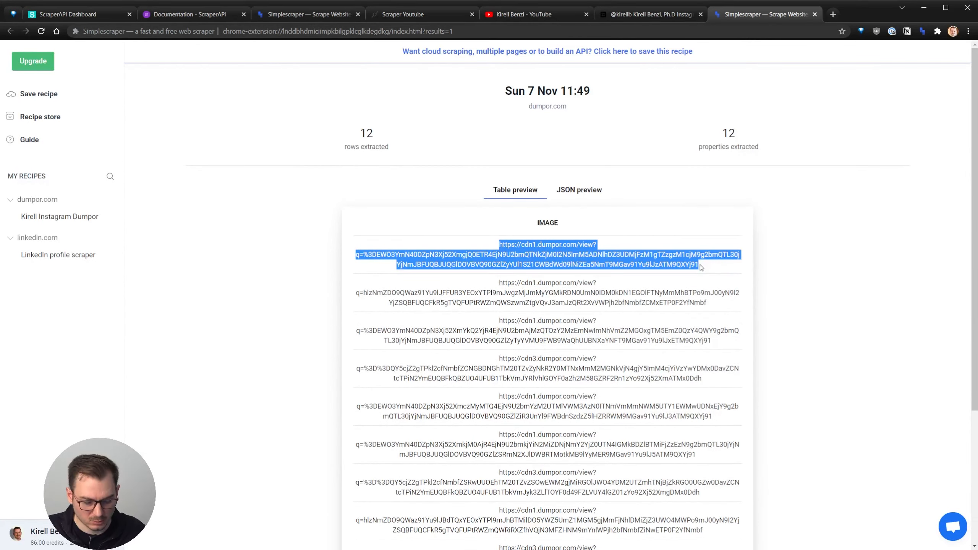
key("ctrl+c")
key("ctrl+t")
key("ctrl+v")
key("Return")
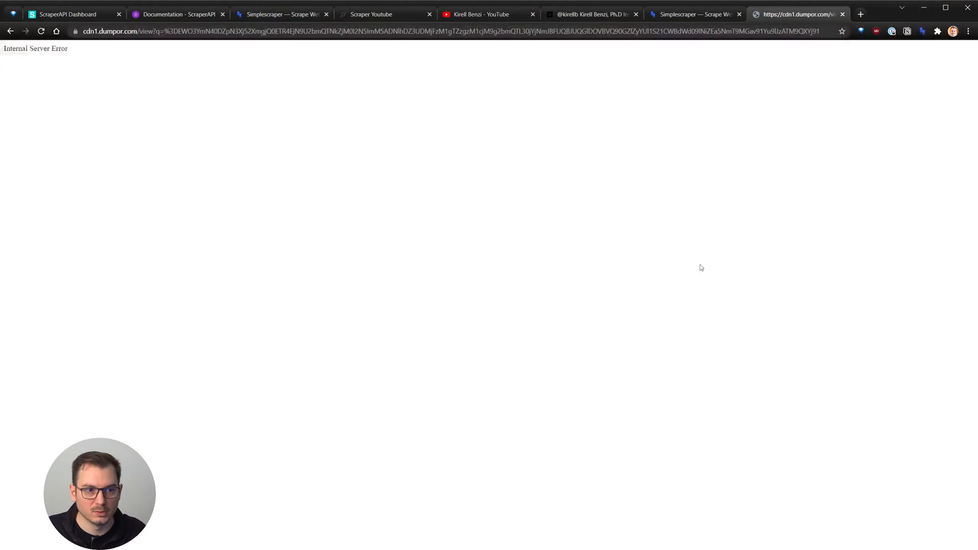
left_click(843, 14)
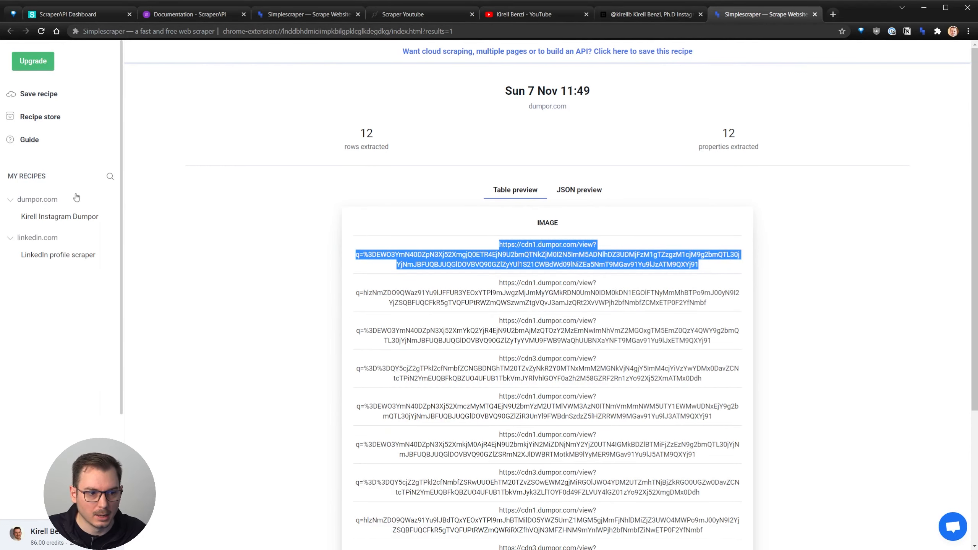
Open the saved Instagram Dumpor recipe under dumpor.com, check its API page and return to its results.
left_click(69, 212)
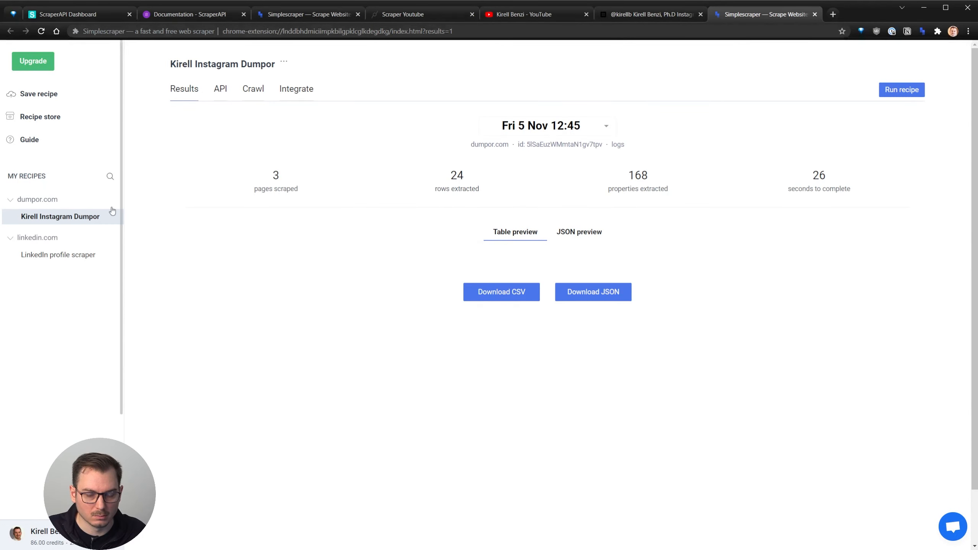
left_click(223, 95)
left_click(188, 94)
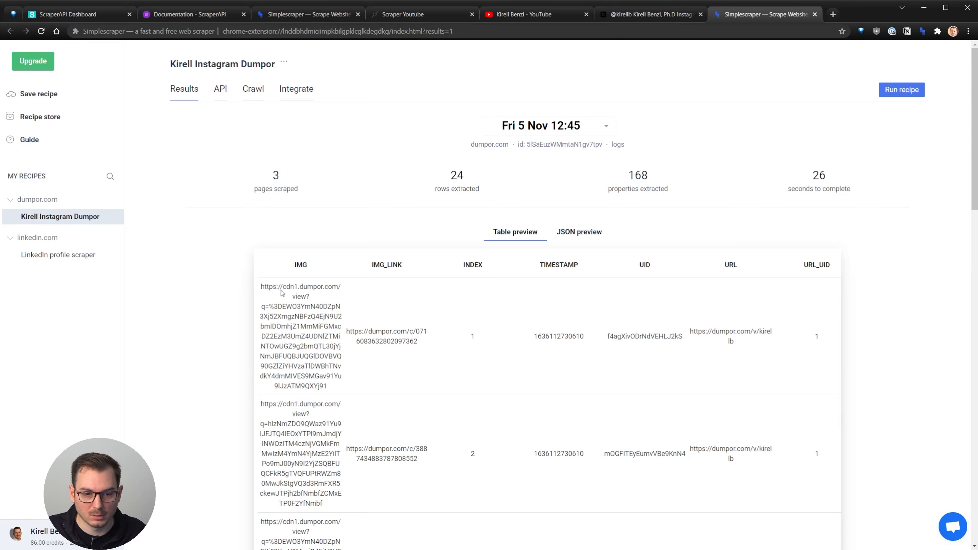
Test the first IMG link of the saved recipe's results in a new browser tab, and close that tab.
left_click_drag(262, 288, 333, 385)
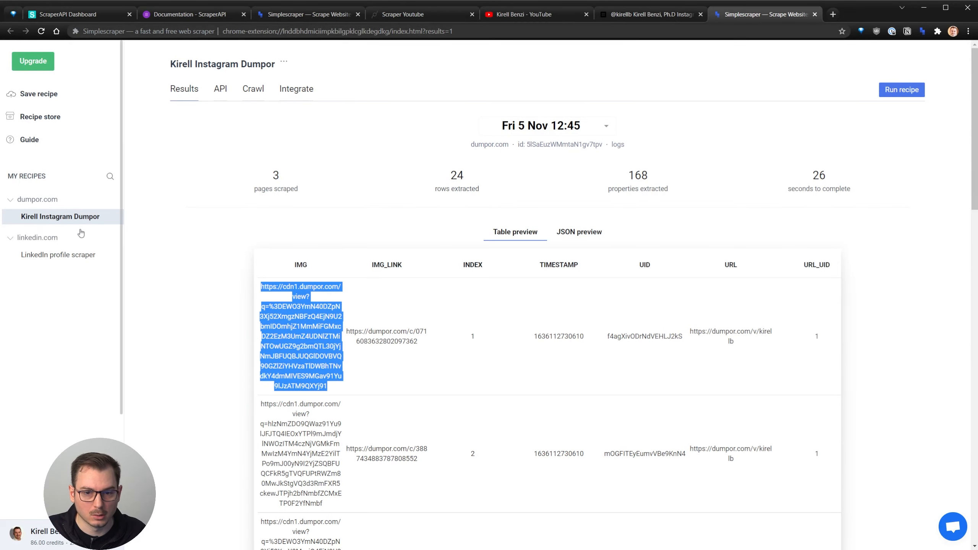
left_click(833, 15)
key("ctrl+v")
key("Return")
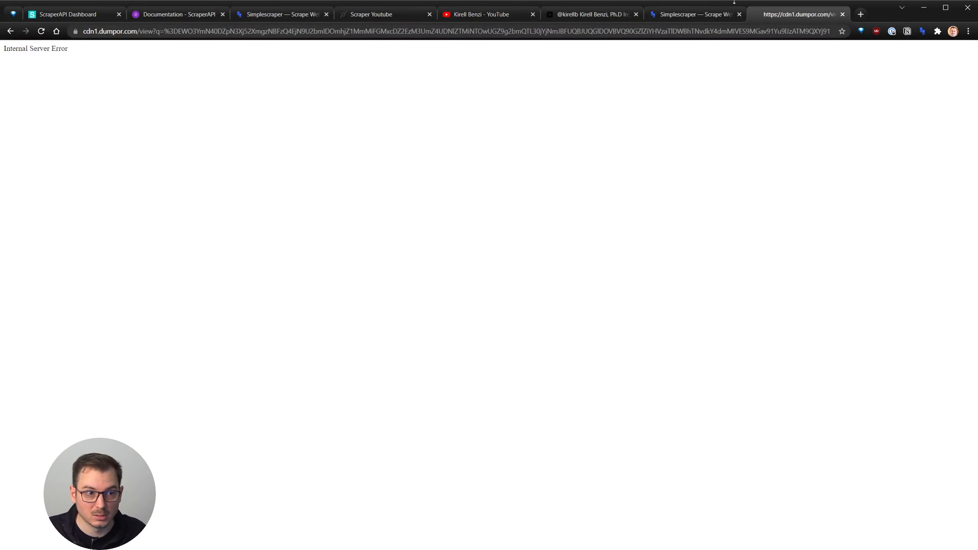
key("ctrl+w")
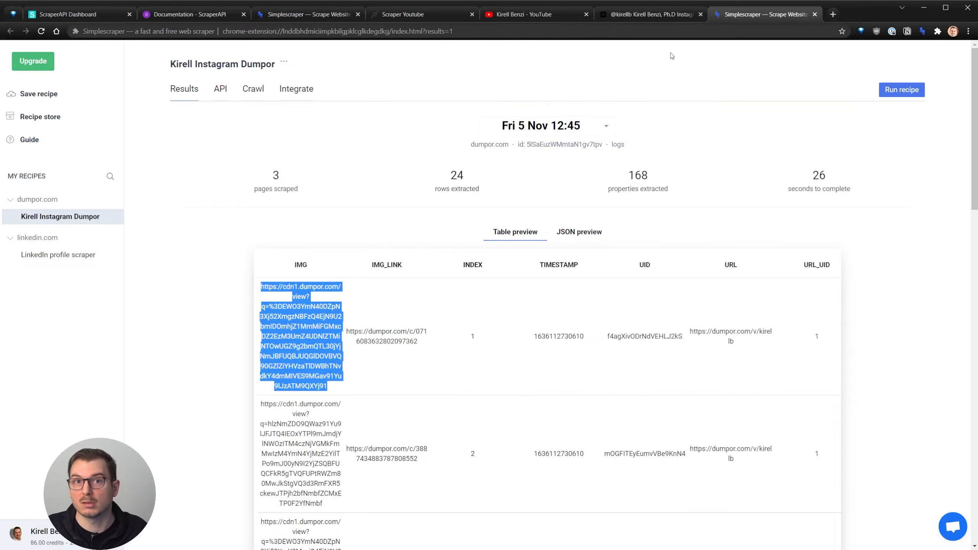
Look through the saved recipe's old results and run the recipe again to scrape fresh data.
scroll(832, 220, "down", 5)
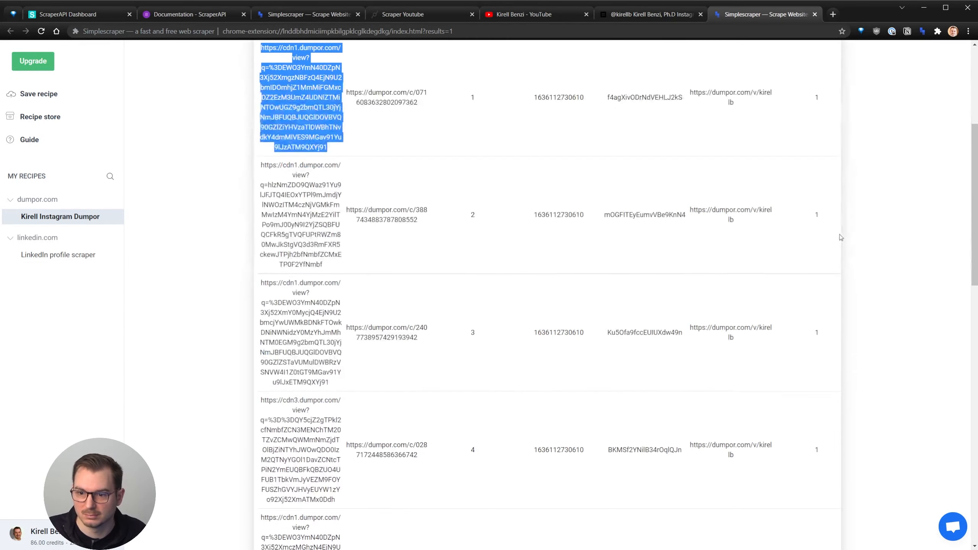
scroll(839, 235, "down", 12)
scroll(839, 238, "up", 17)
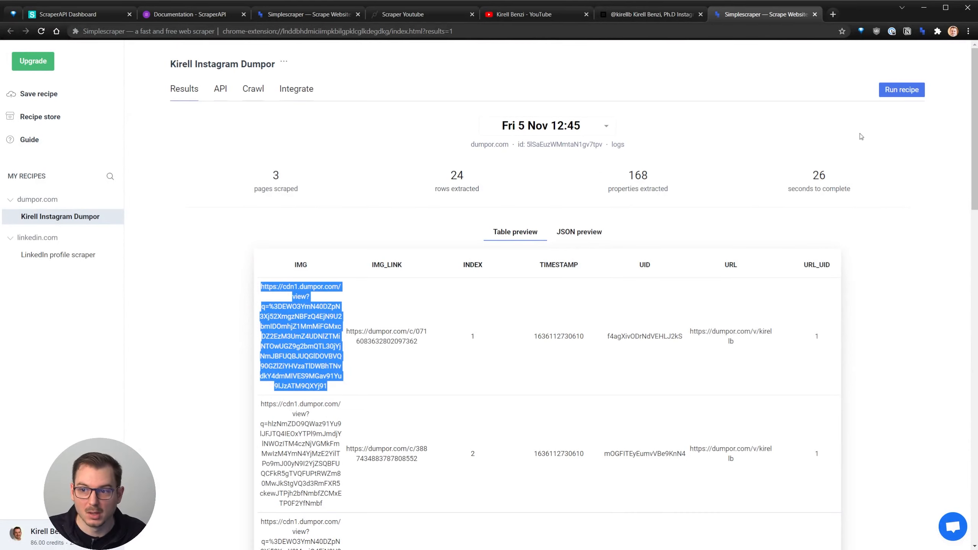
left_click(897, 99)
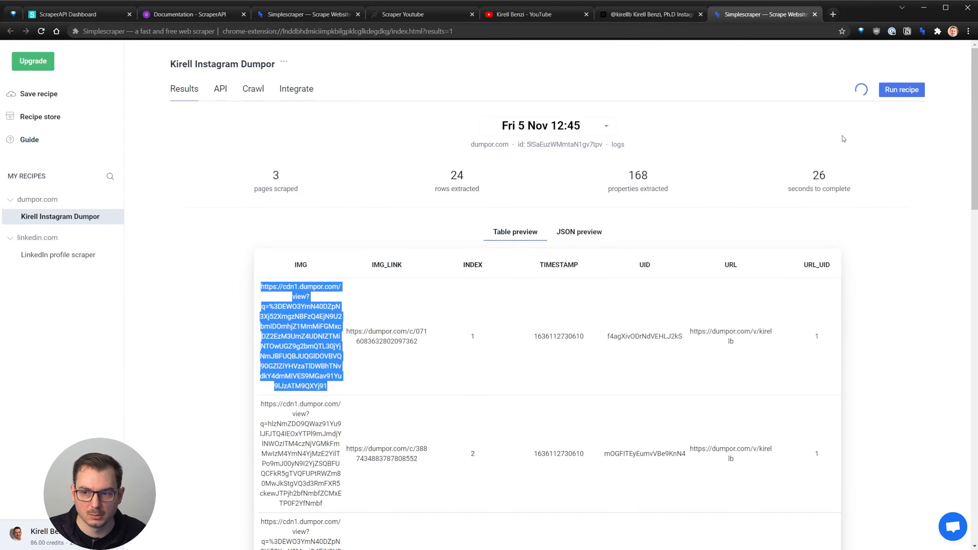
scroll(346, 161, "down", 10)
scroll(346, 162, "up", 10)
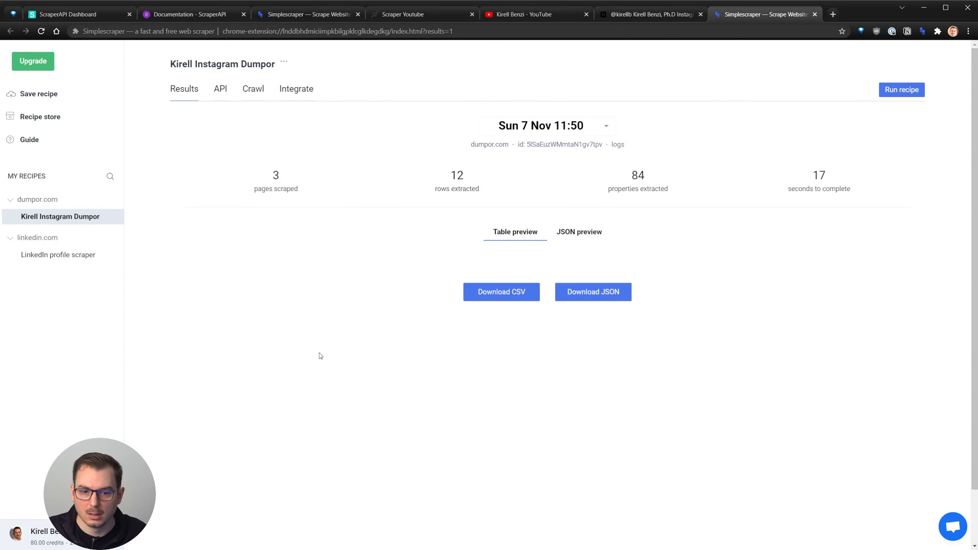
Show the new results as a JSON preview and open the first entry's img URL in a new browser tab.
left_click(573, 236)
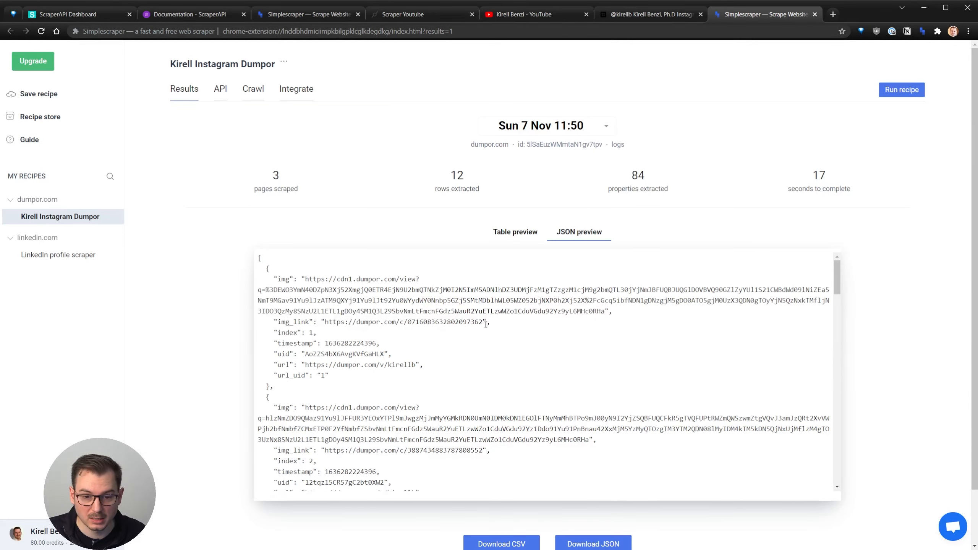
left_click_drag(483, 324, 475, 323)
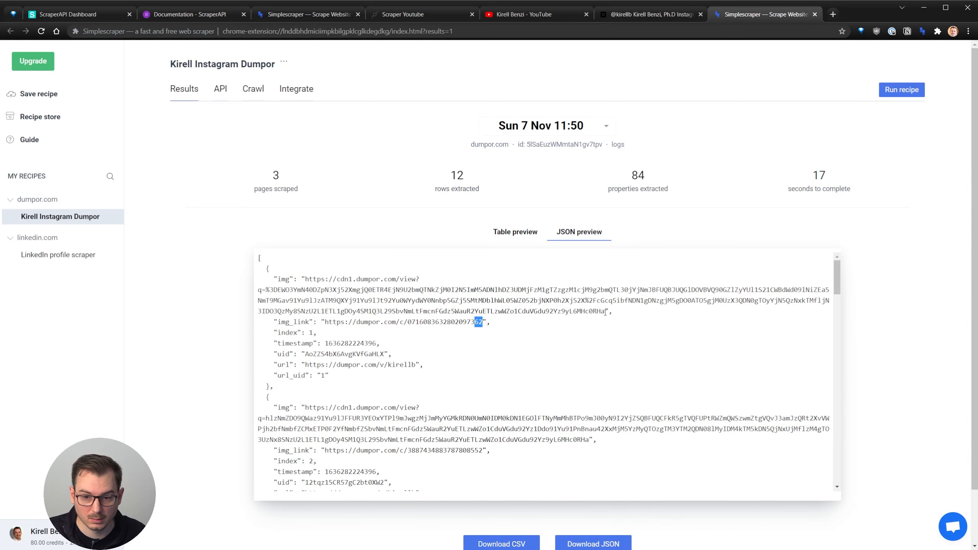
left_click_drag(605, 312, 305, 279)
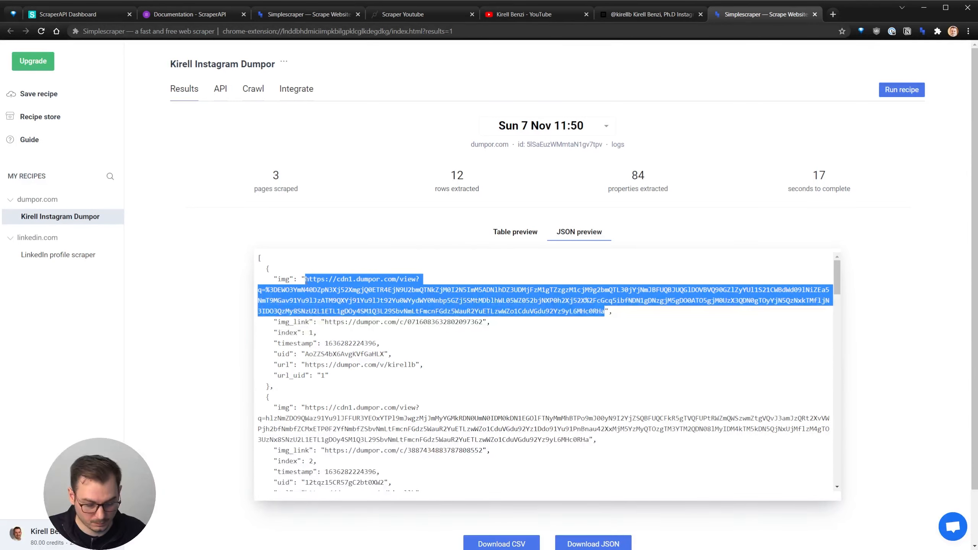
key("ctrl+c")
key("ctrl+t")
key("ctrl+v")
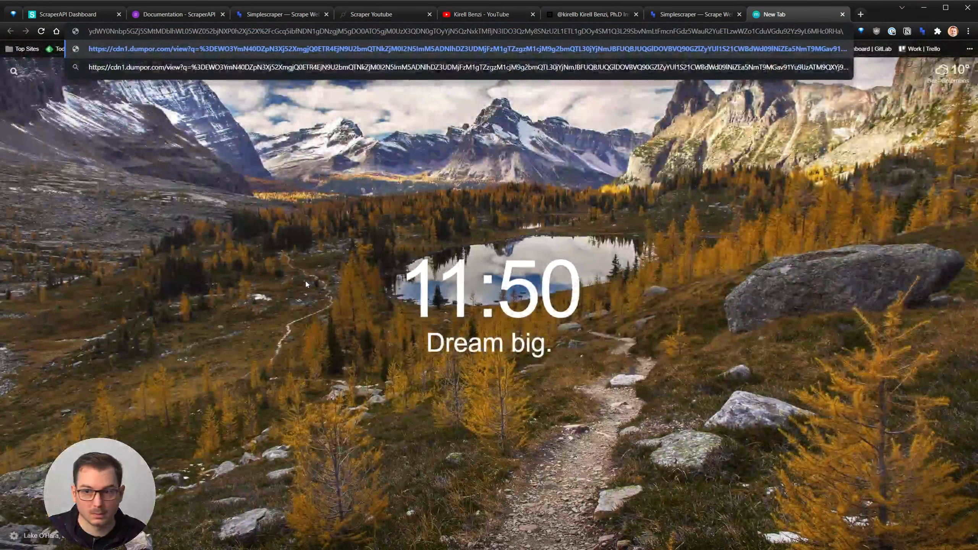
key("Return")
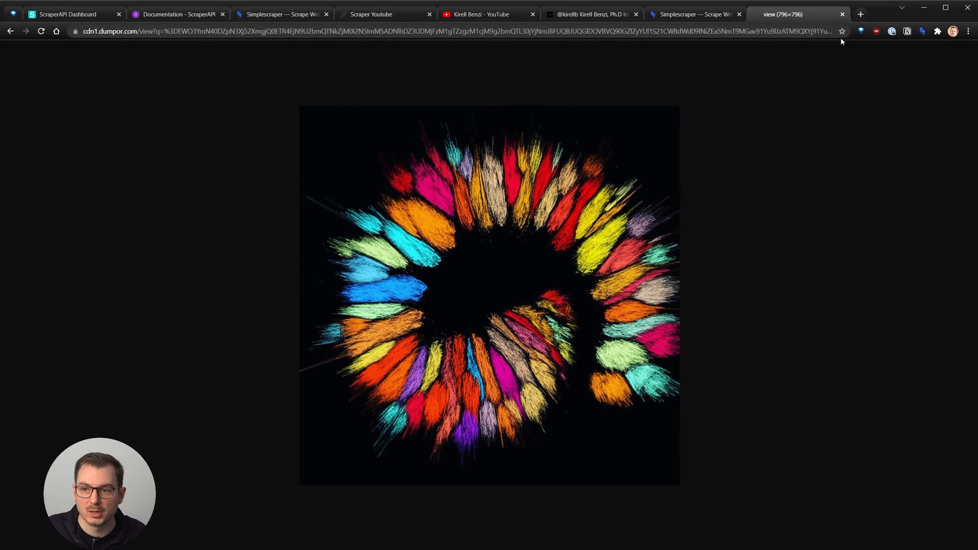
Close the opened image's tab and look through the JSON preview of the recipe results down to the last entry.
left_click(842, 14)
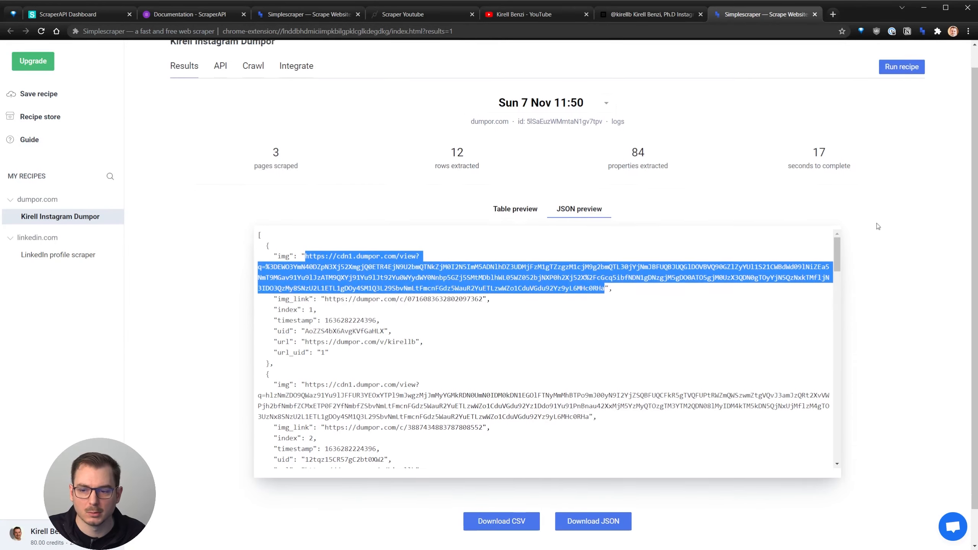
scroll(776, 236, "down", 6)
scroll(672, 218, "down", 15)
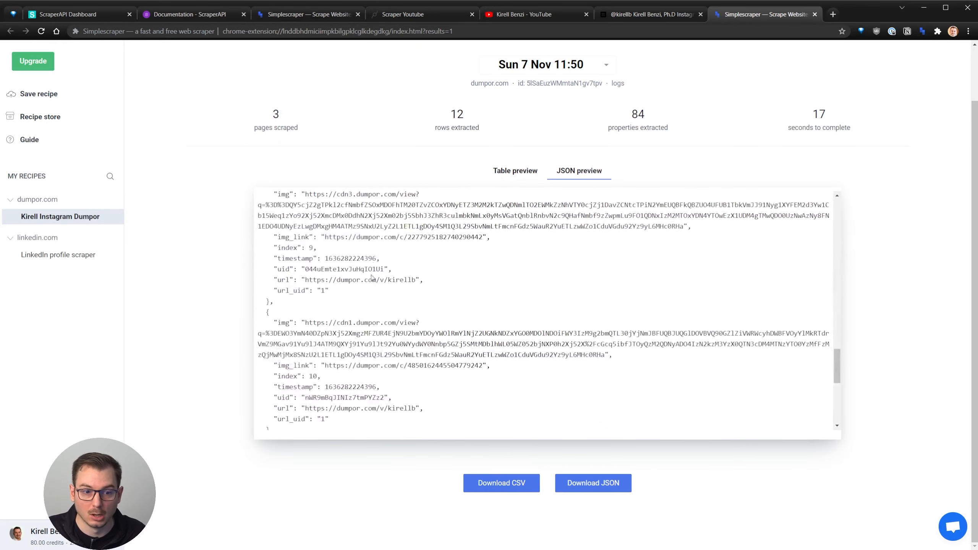
scroll(326, 292, "down", 3)
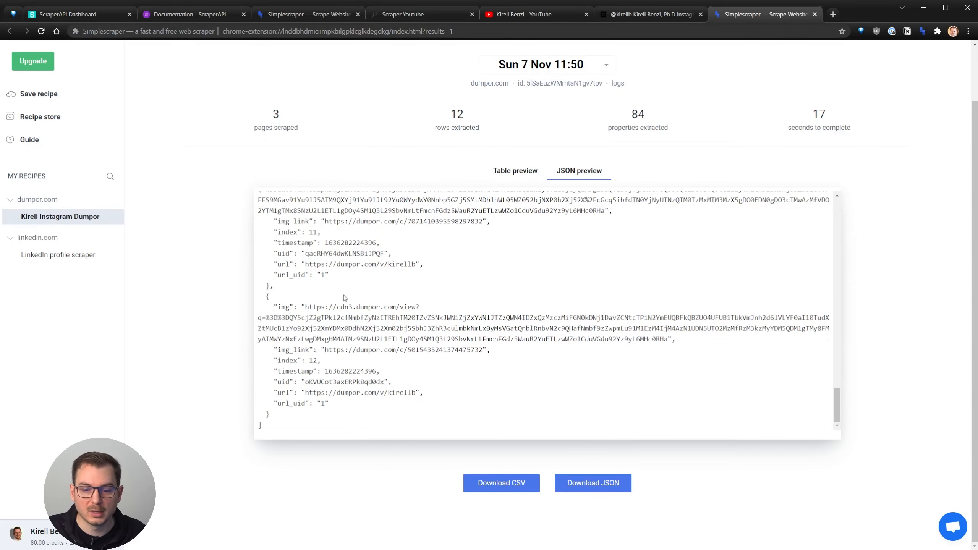
scroll(432, 256, "up", 20)
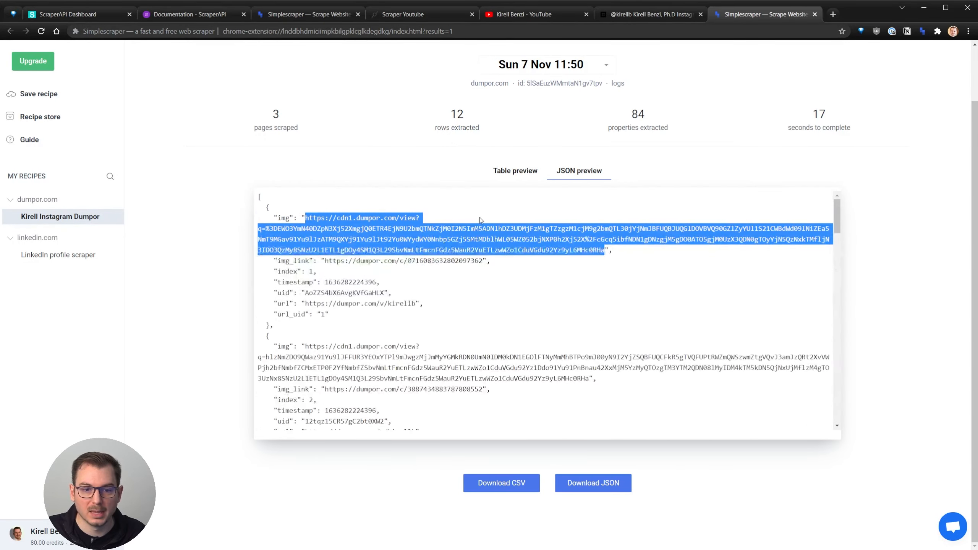
Switch the recipe results to the table preview and look through its rows.
left_click(514, 177)
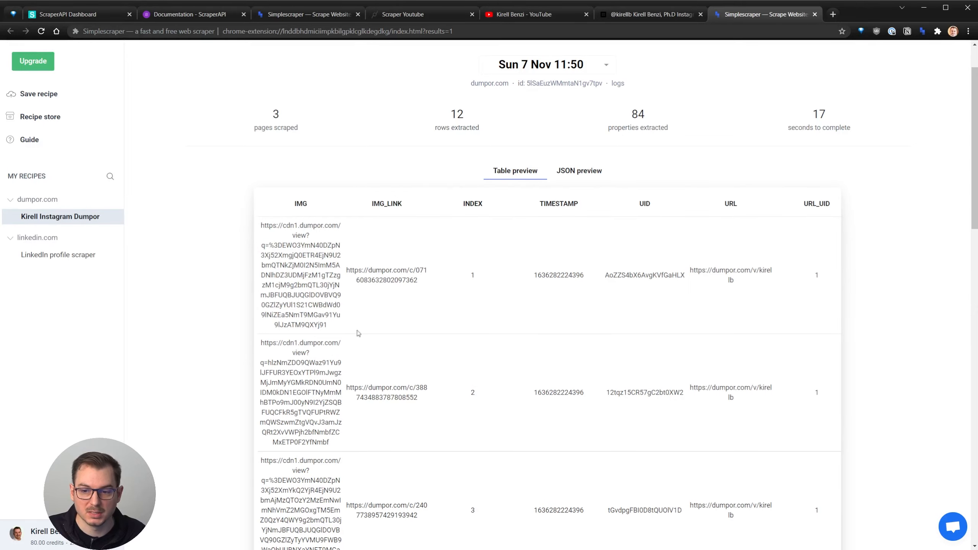
scroll(358, 333, "down", 12)
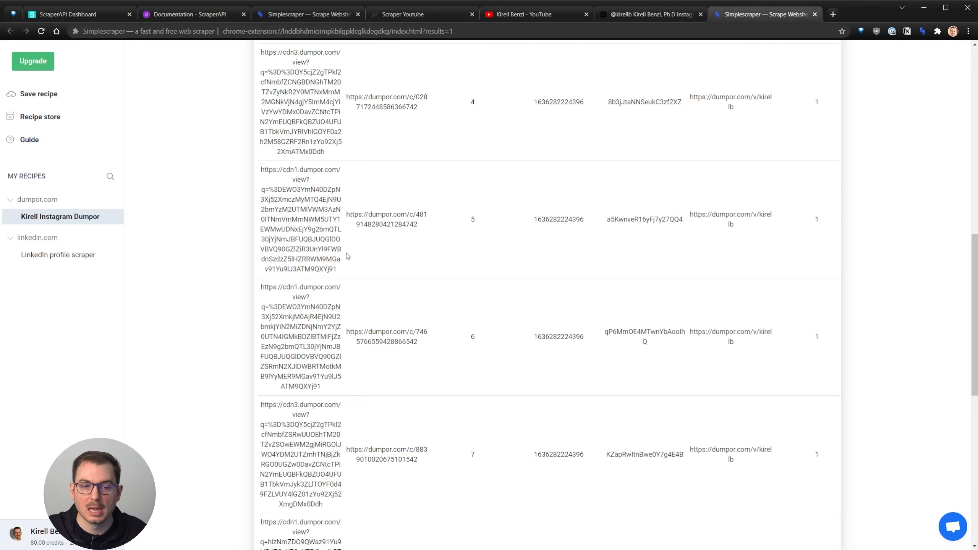
scroll(348, 256, "down", 10)
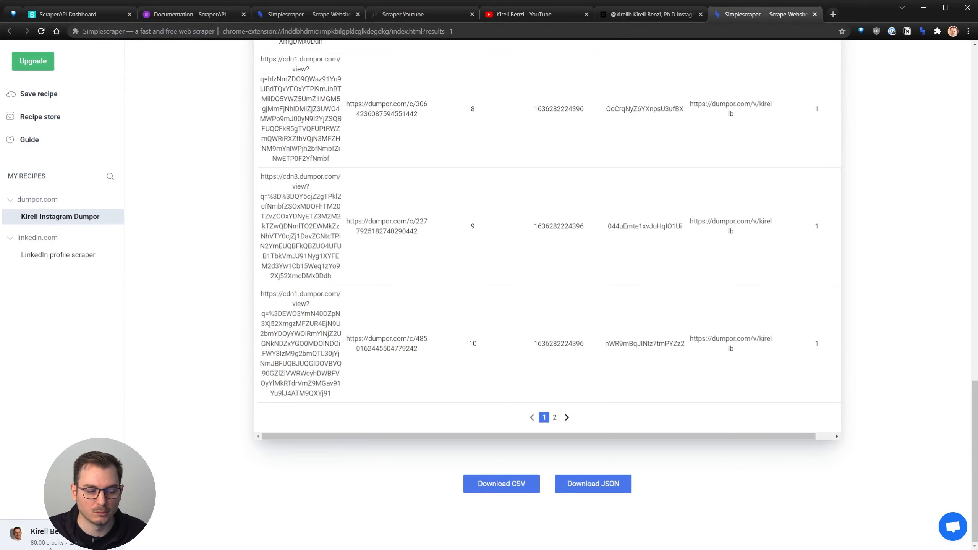
scroll(481, 379, "up", 15)
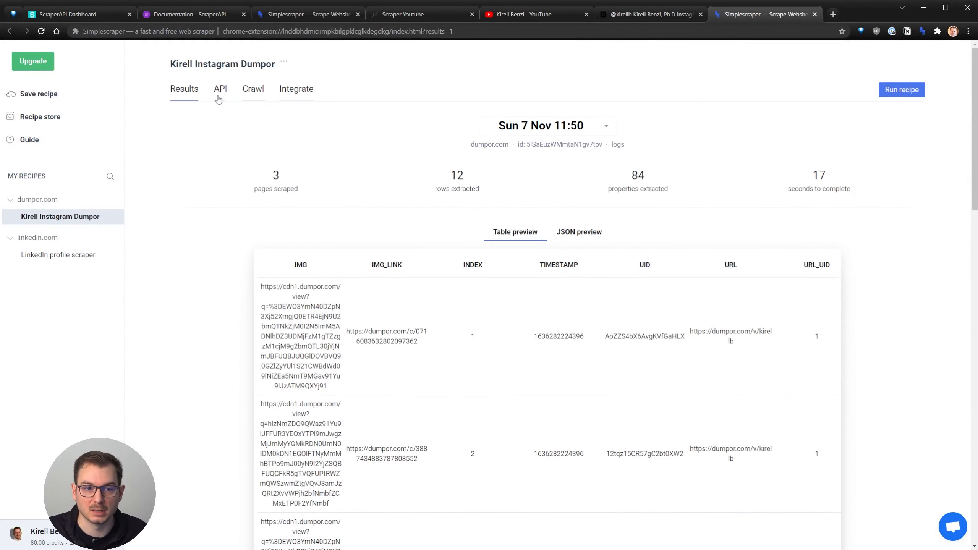
Check the recipe's API URL parameters and its Crawl page, and return to the results table.
left_click(218, 99)
scroll(378, 306, "down", 5)
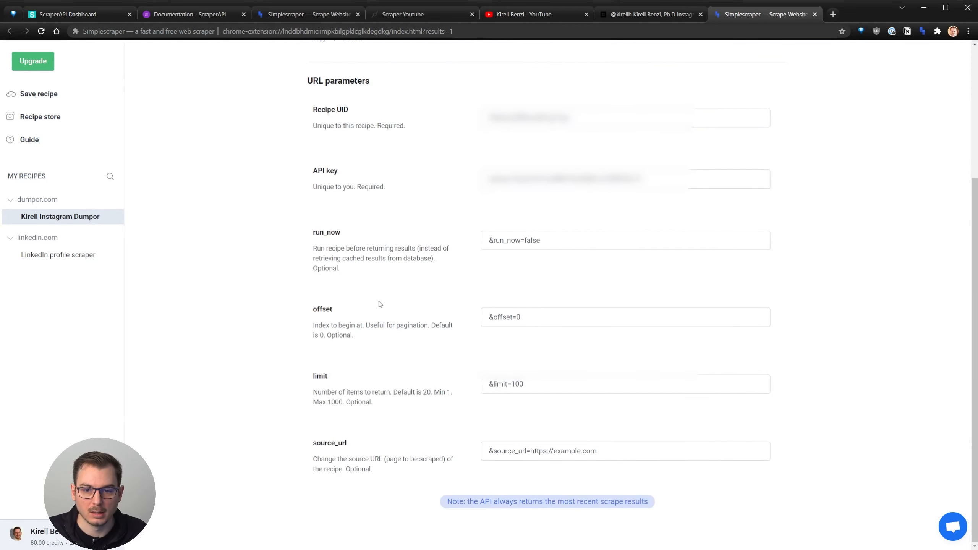
scroll(381, 302, "up", 5)
left_click(252, 93)
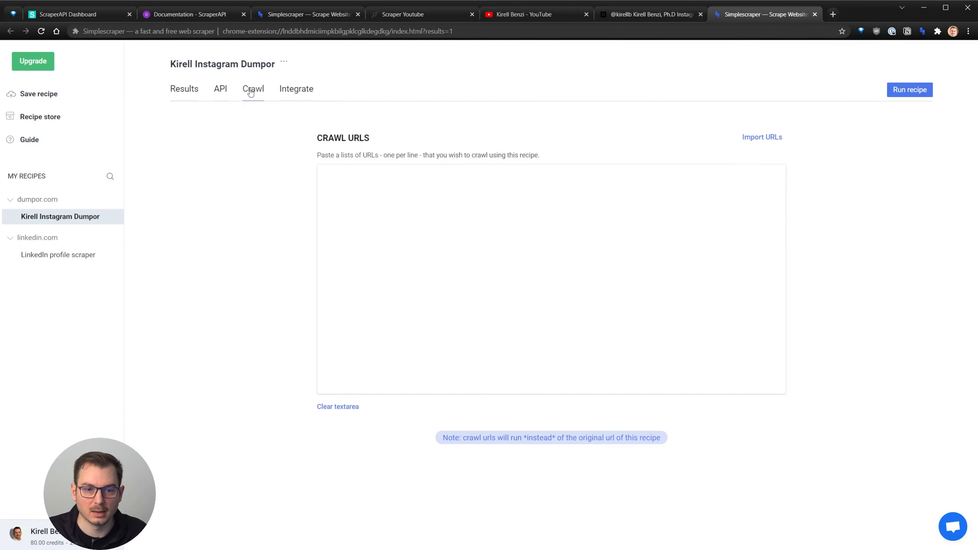
left_click(225, 96)
scroll(270, 270, "down", 5)
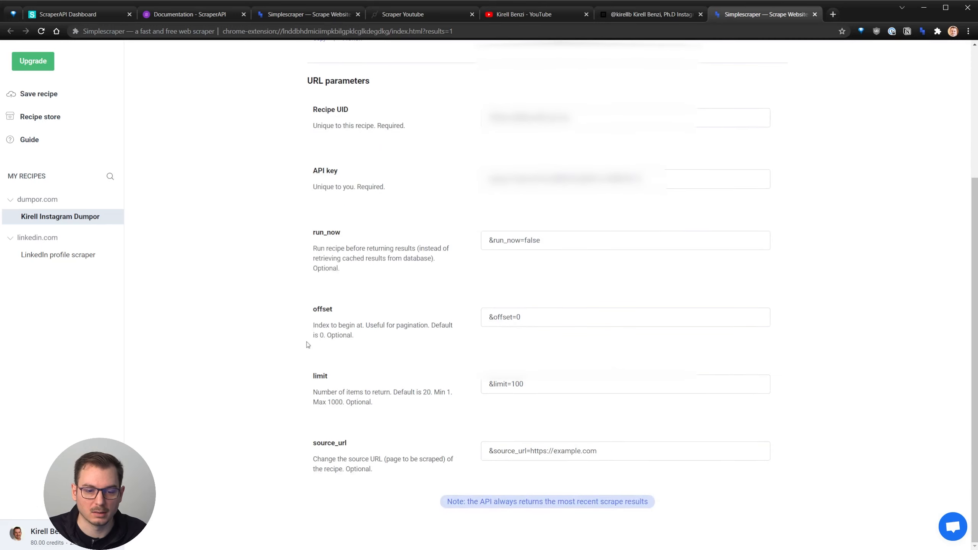
scroll(216, 149, "up", 5)
left_click(197, 99)
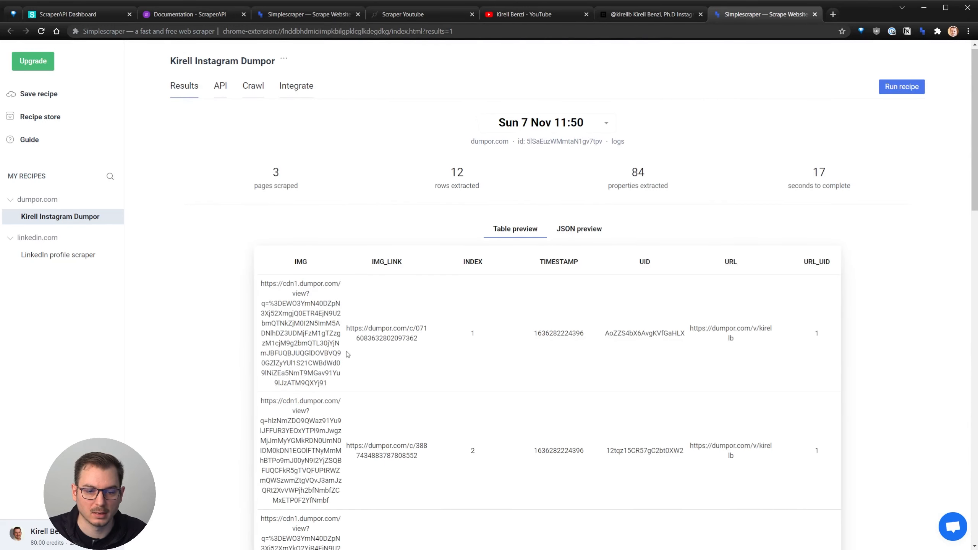
scroll(349, 270, "down", 2)
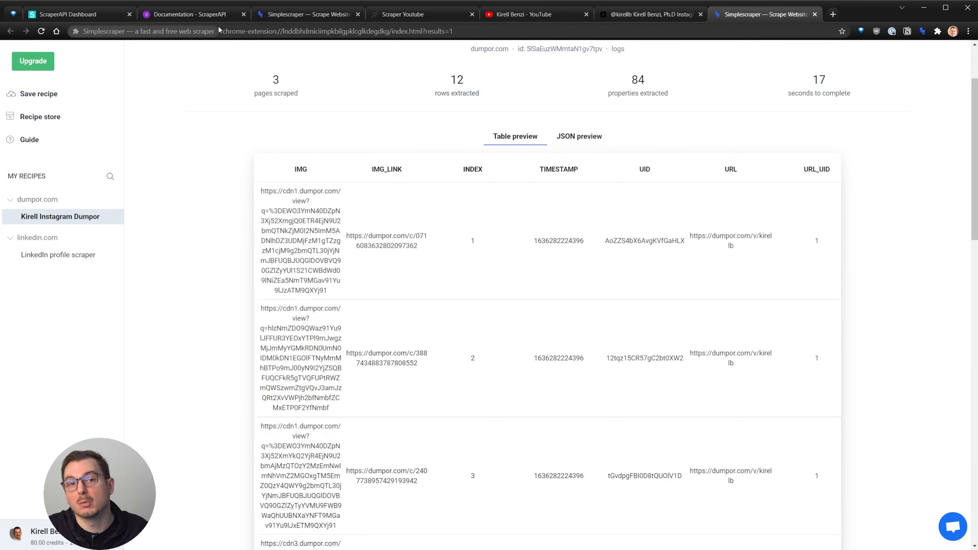
Switch to the Scraper Youtube patch in cables.gl, paste the three copied recipe UID, API key and StringCompose ops, and move them nearer the sidebar buttons.
left_click(402, 15)
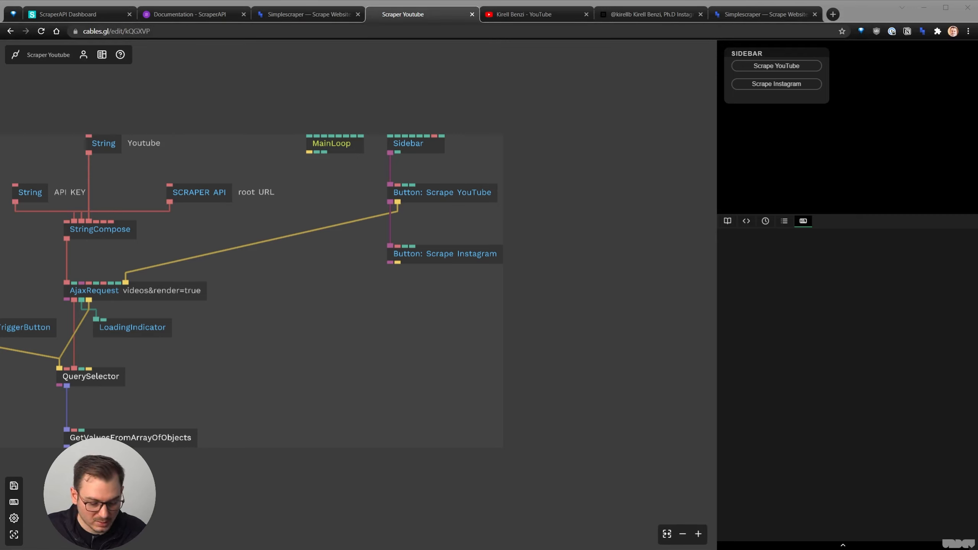
left_click(424, 328)
key("ctrl+v")
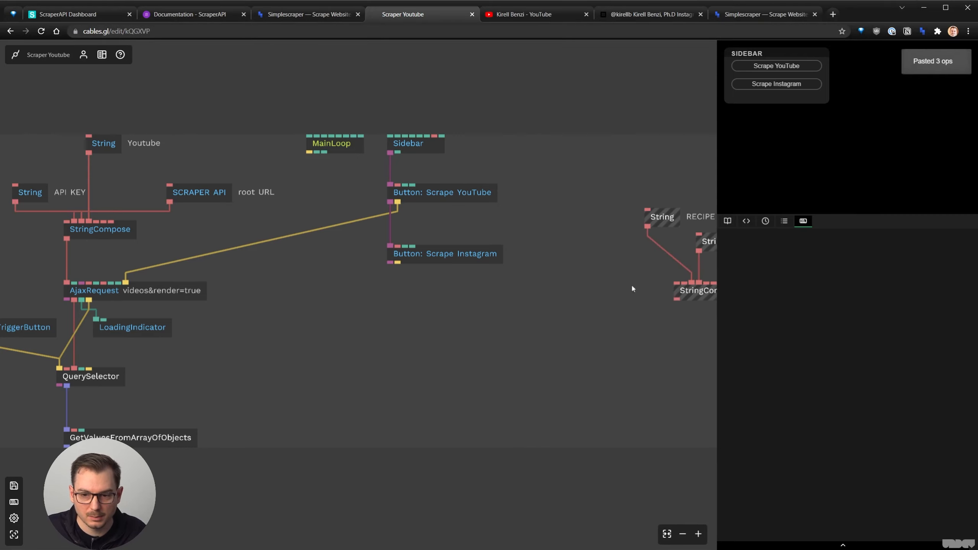
left_click(685, 290)
left_click_drag(686, 291, 453, 274)
left_click(555, 283)
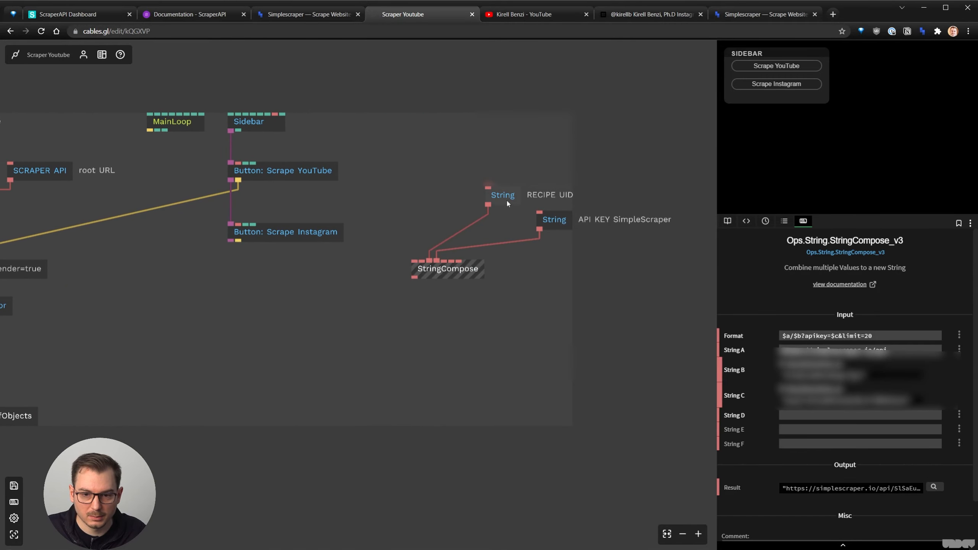
Arrange the RECIPE UID and API KEY SimpleScraper String ops closely above the StringCompose op.
left_click_drag(506, 199, 433, 186)
left_click(477, 272)
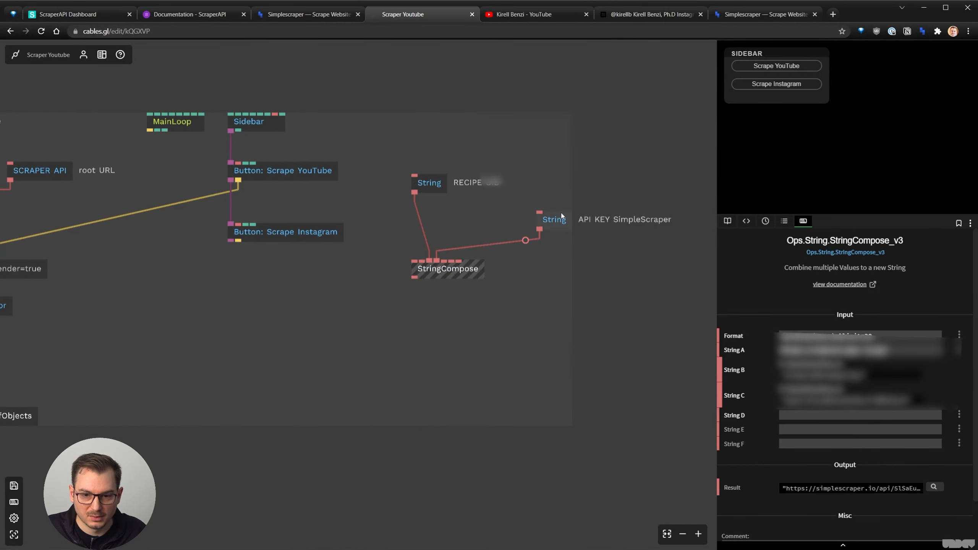
left_click_drag(544, 223, 478, 228)
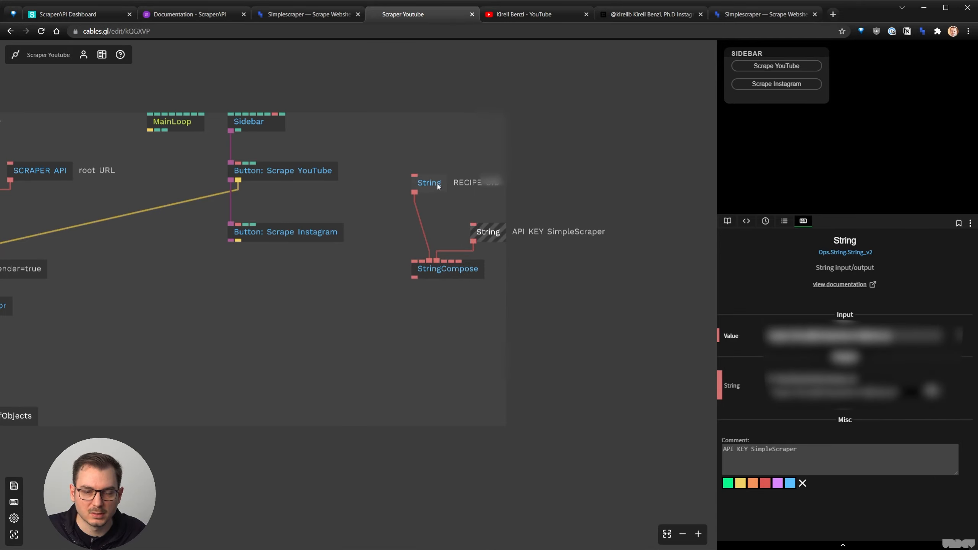
left_click_drag(438, 187, 455, 186)
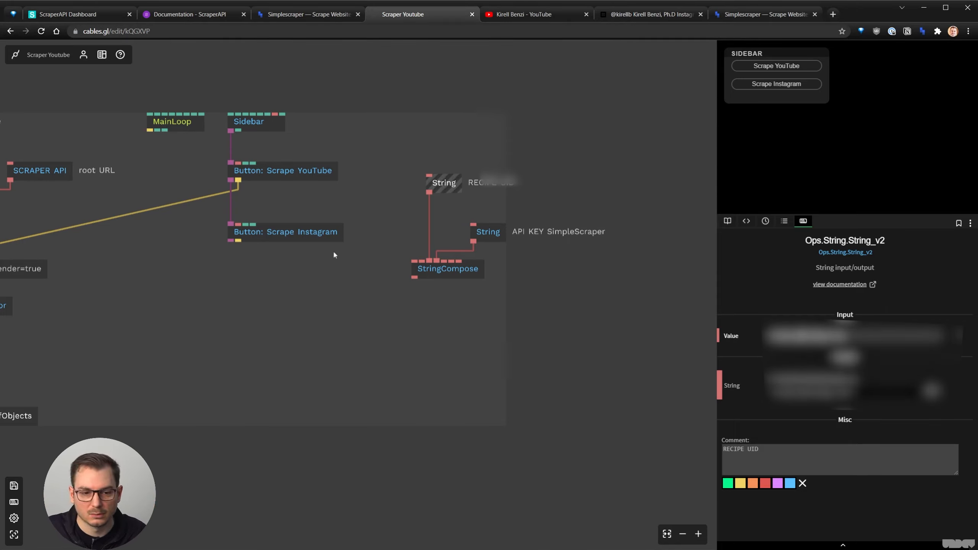
left_click(441, 274)
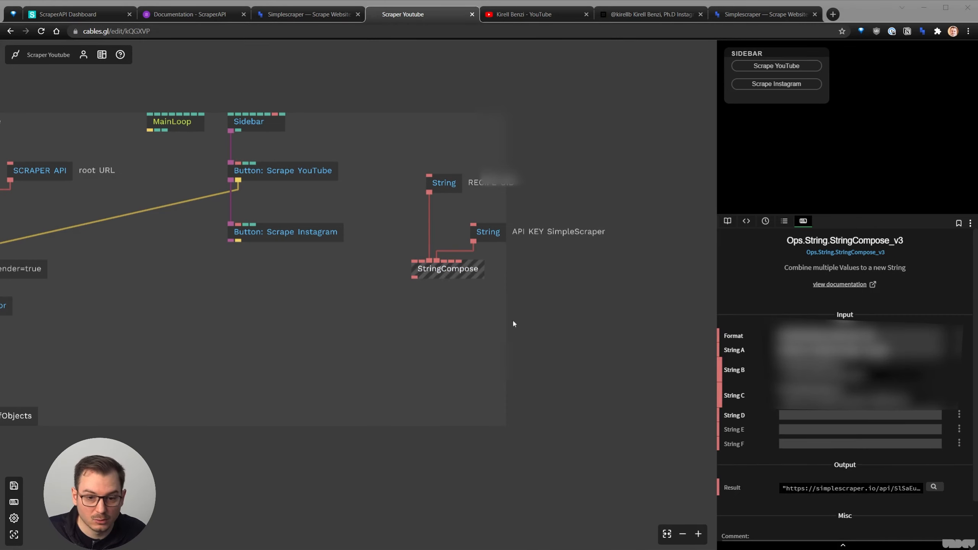
Paste an AjaxRequest op below StringCompose, feeding its URL from the StringCompose result and its trigger from the Scrape Instagram button.
left_click(471, 315)
key("ctrl+v")
left_click(539, 332)
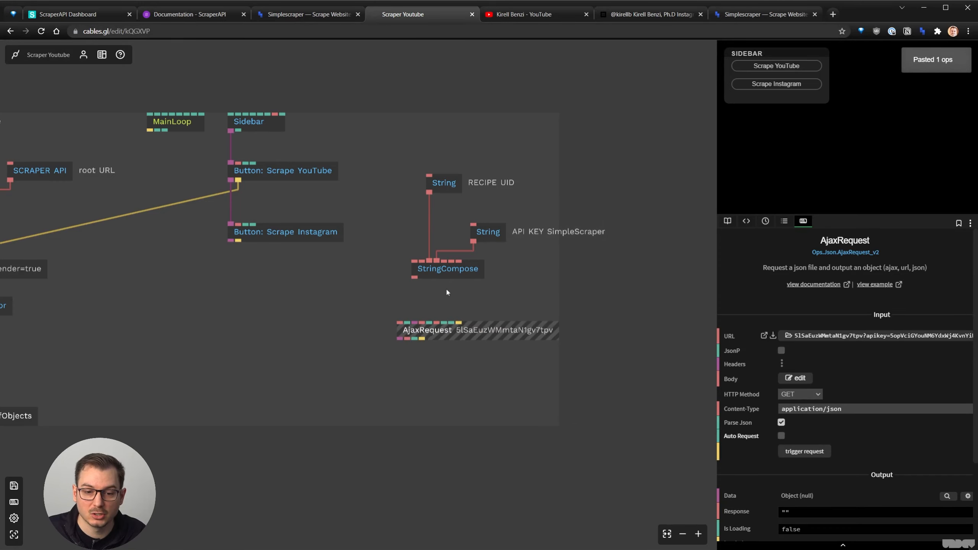
scroll(446, 288, "up", 3)
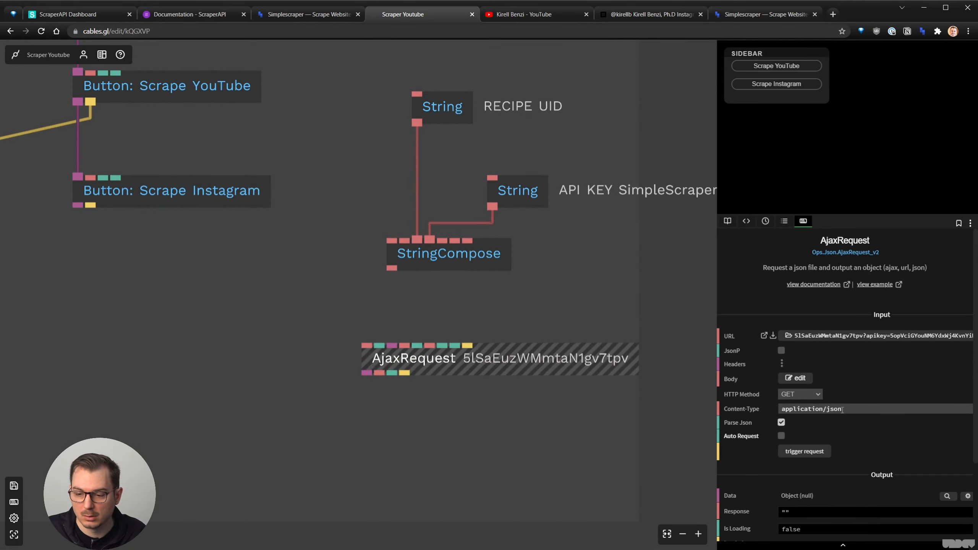
left_click_drag(392, 270, 446, 354)
left_click_drag(90, 205, 494, 346)
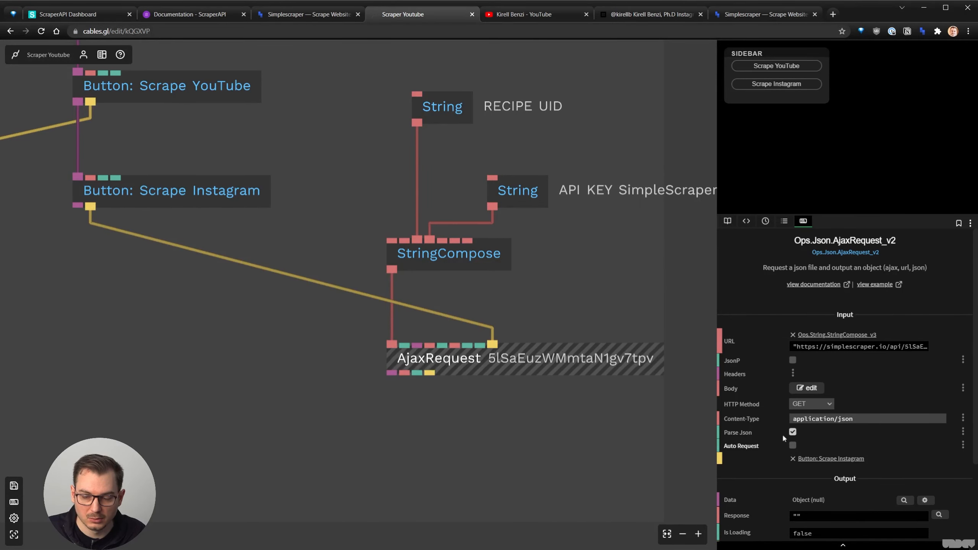
Save the patch and run the Instagram scrape from the sidebar.
scroll(572, 439, "down", 4)
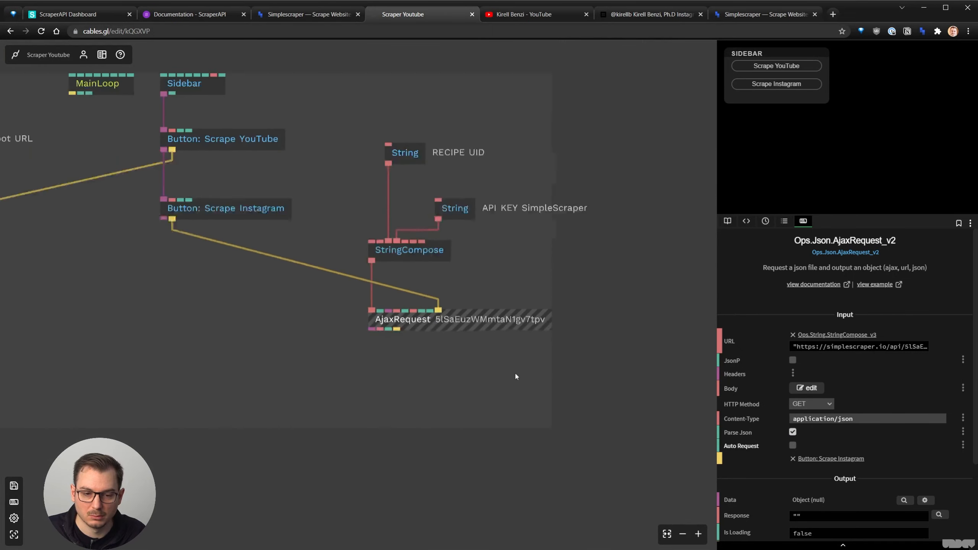
key("ctrl+s")
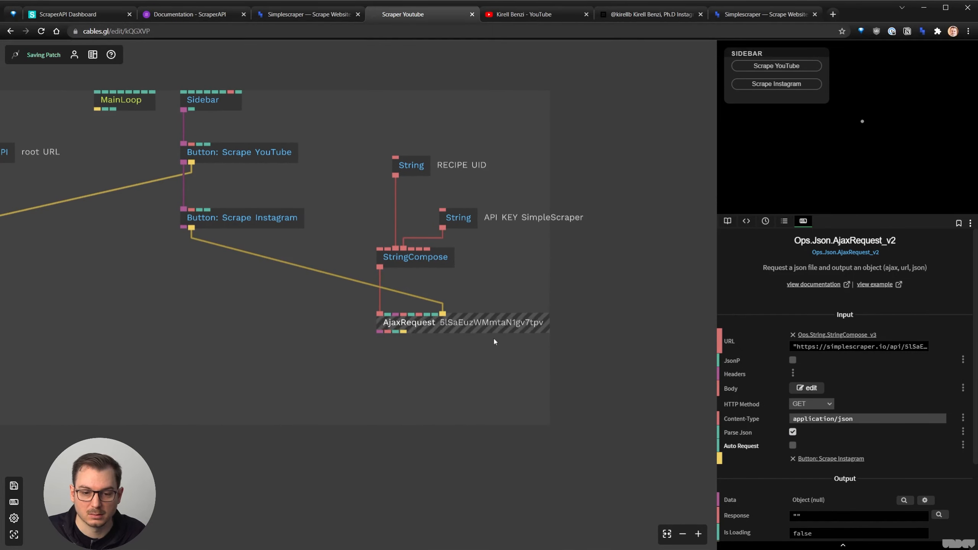
left_click(765, 85)
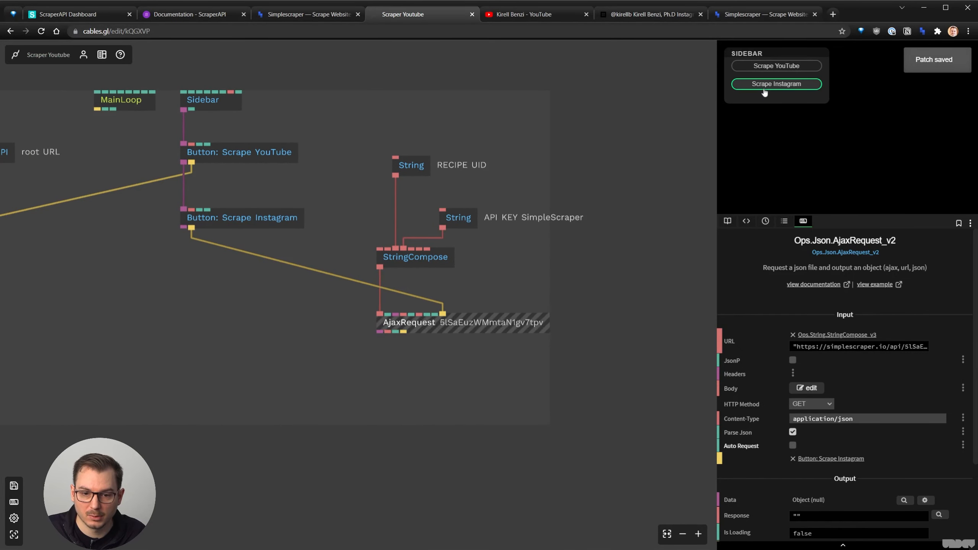
Inspect the AjaxRequest op's Data output, checking the entries and the first img URL, and close the inspector.
scroll(809, 463, "down", 3)
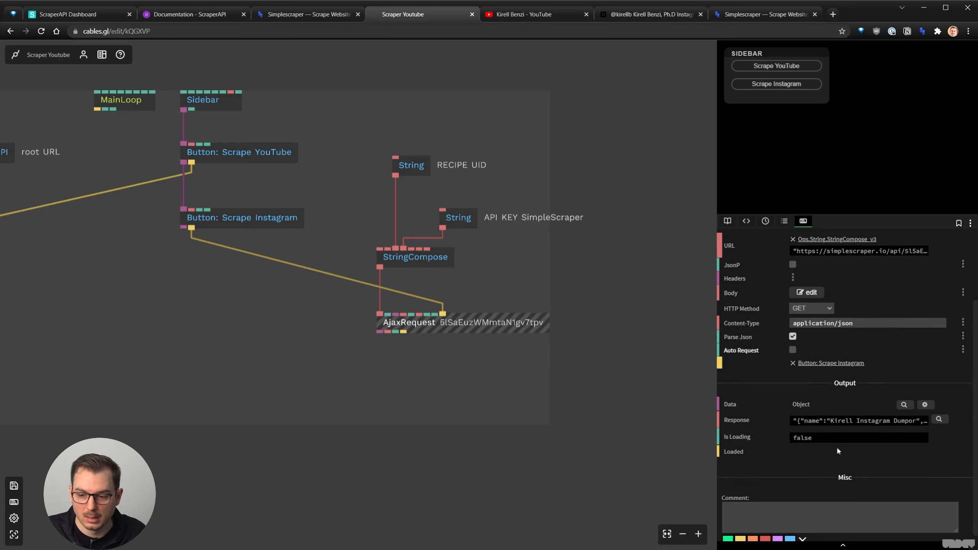
left_click(905, 406)
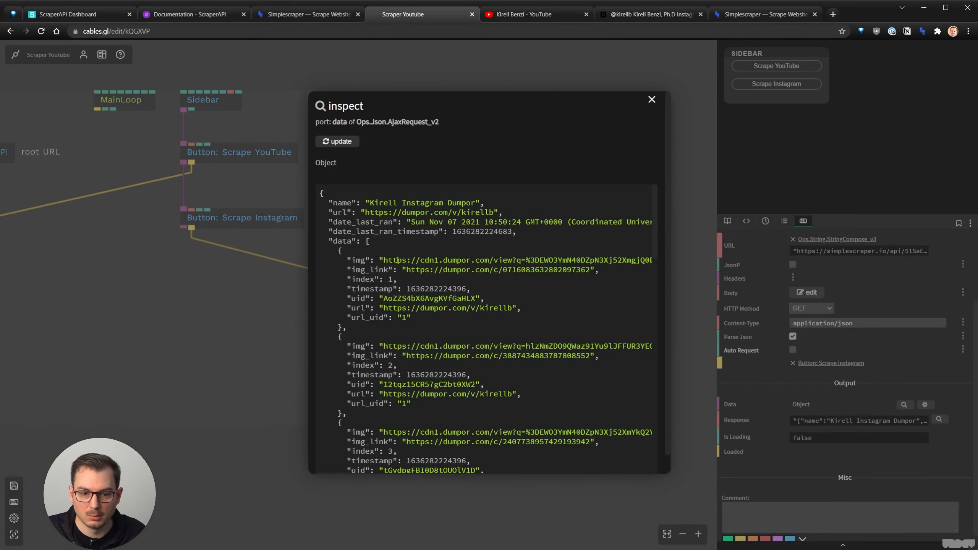
scroll(397, 260, "down", 15)
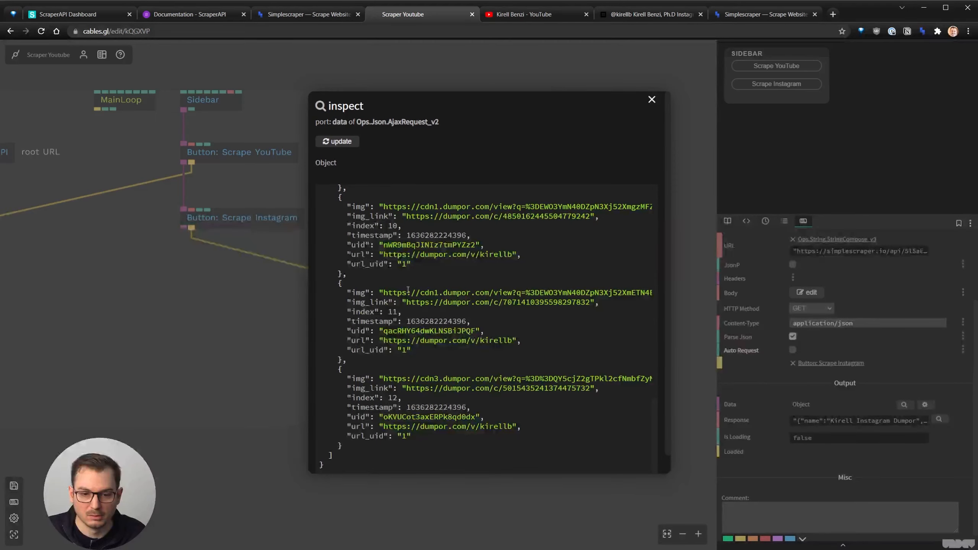
scroll(408, 291, "up", 15)
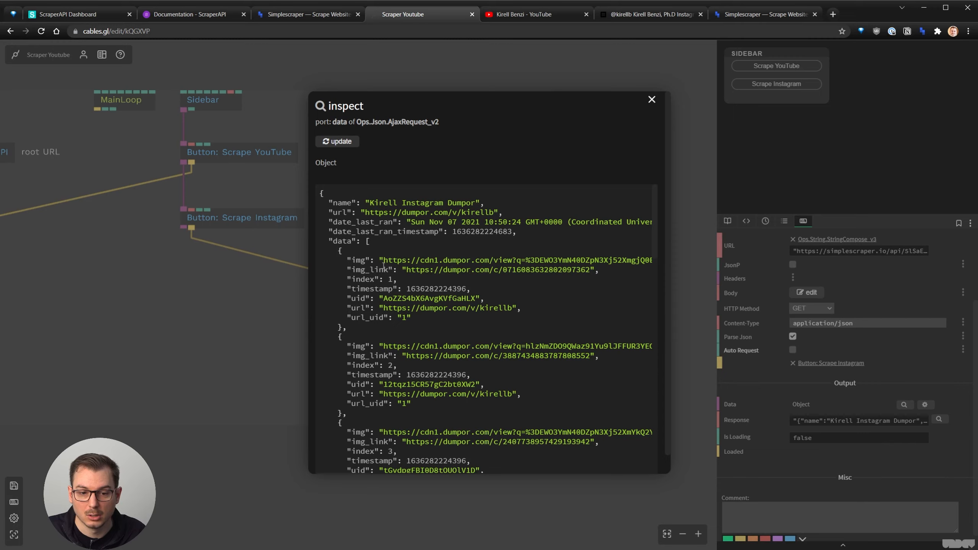
left_click_drag(382, 259, 469, 259)
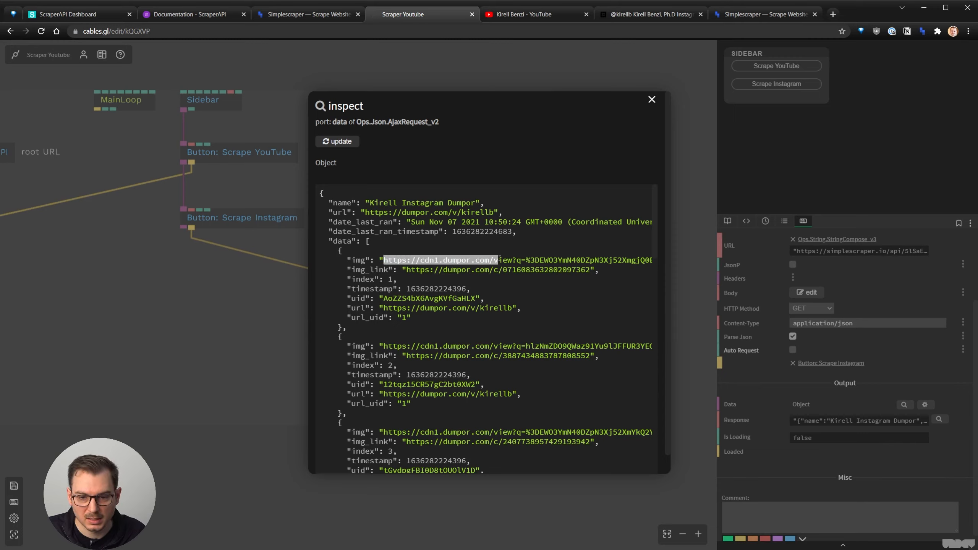
left_click(651, 99)
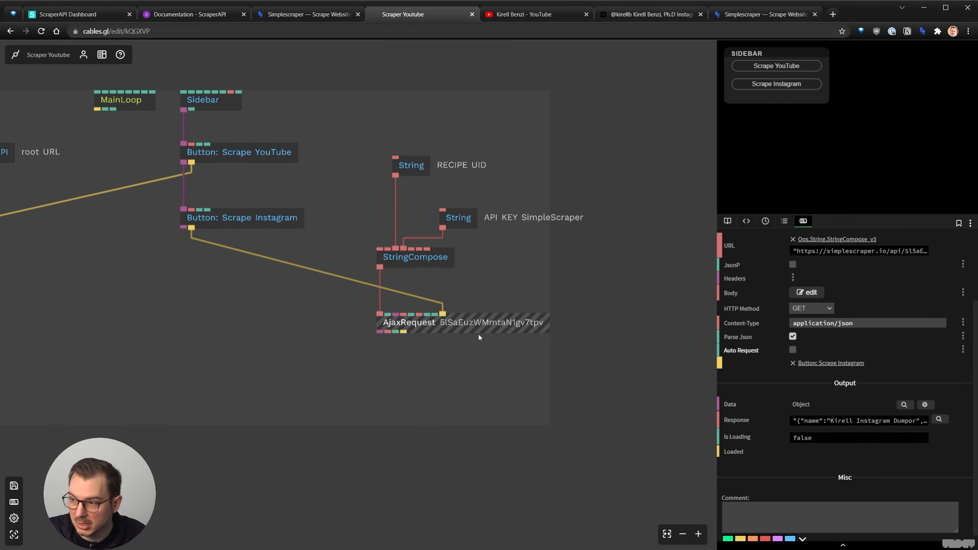
Expose img from the AjaxRequest Data structure as an array, placing the ObjectGetArrayValuesByPath op with path data.0.img below AjaxRequest.
left_click(436, 367)
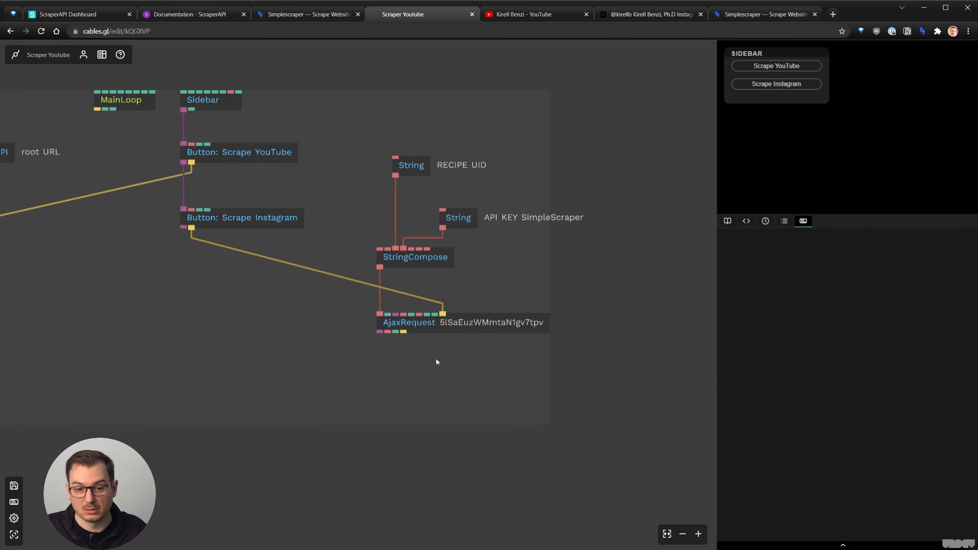
left_click(443, 326)
left_click(925, 501)
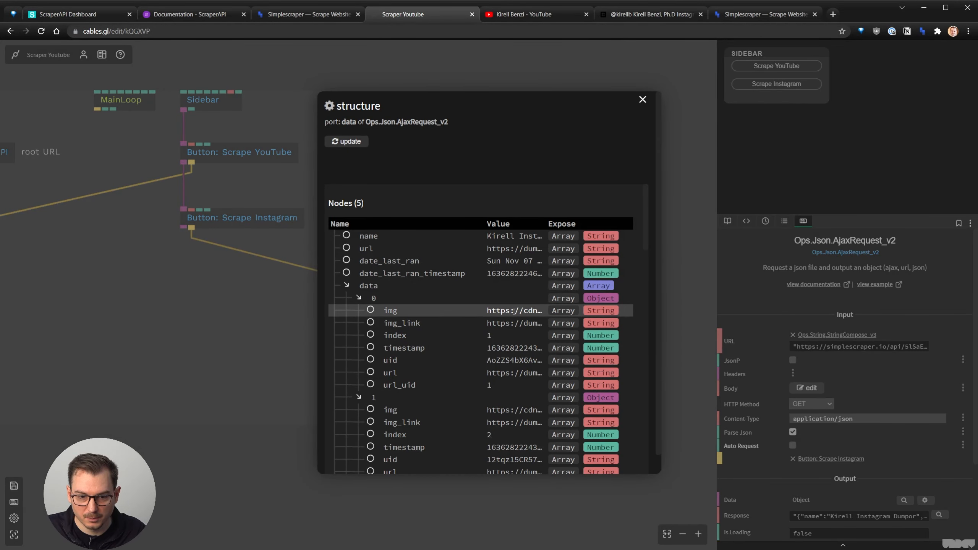
left_click(563, 310)
left_click_drag(423, 302, 422, 337)
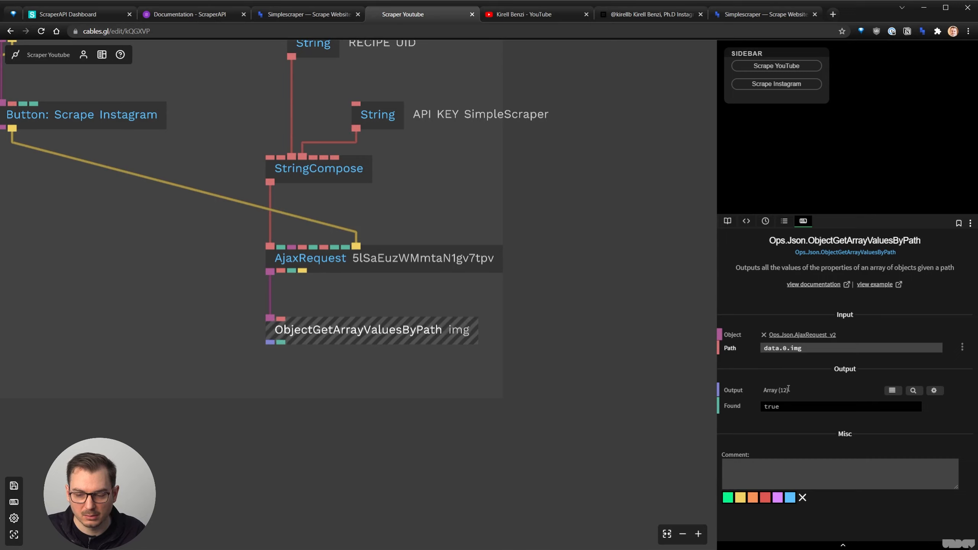
Inspect the Output array of the ObjectGetArrayValuesByPath op and close the inspector.
left_click(913, 391)
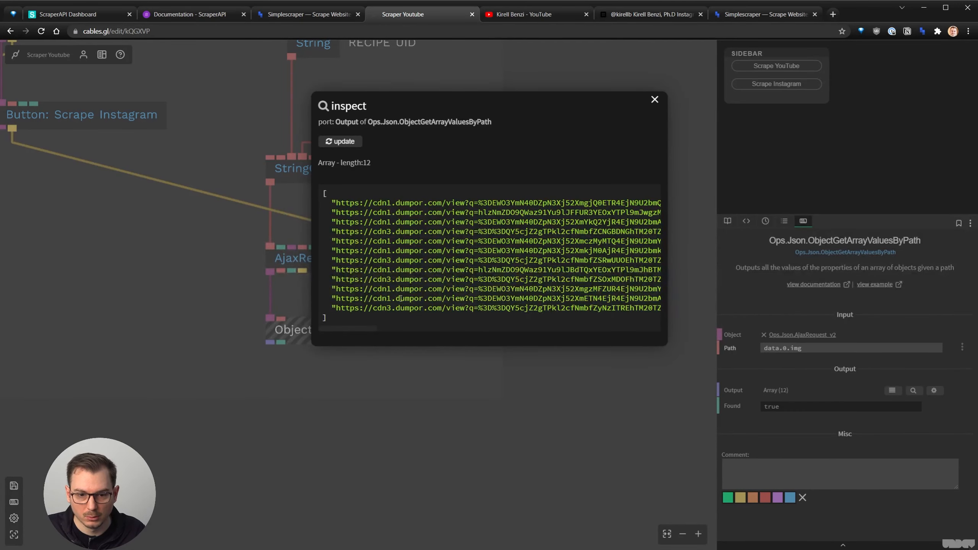
left_click(655, 99)
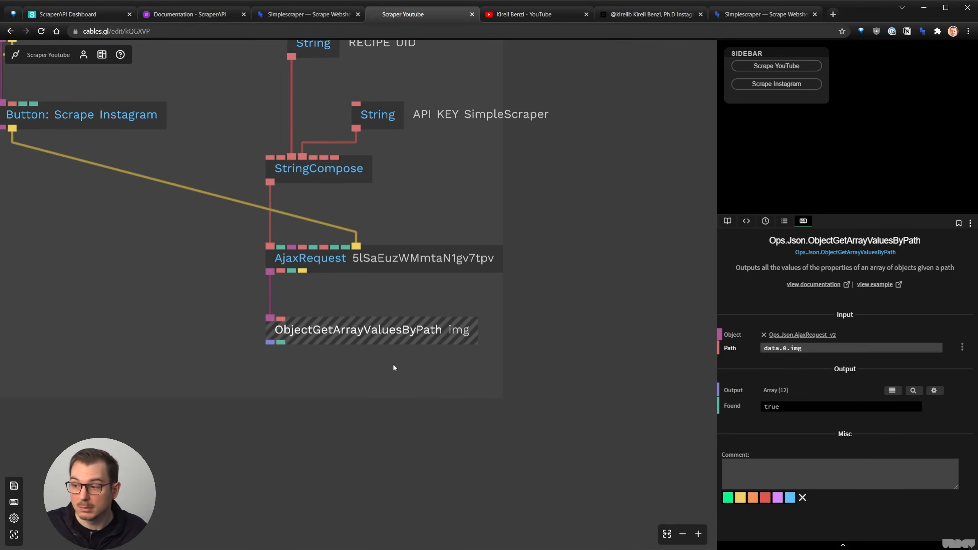
Move the MainLoop op into the empty area beside the AjaxRequest and ObjectGetArrayValuesByPath ops.
scroll(388, 366, "down", 3)
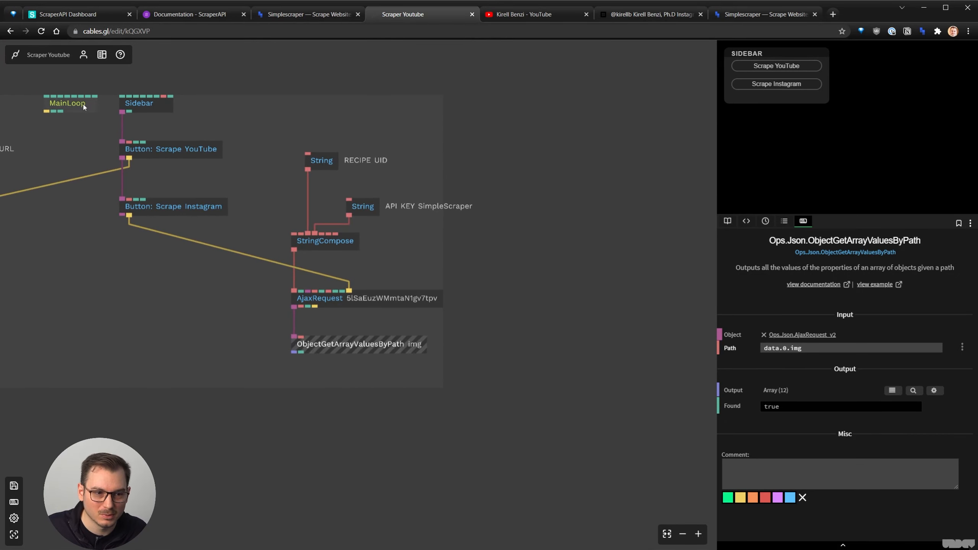
left_click_drag(93, 108, 549, 342)
scroll(538, 365, "up", 2)
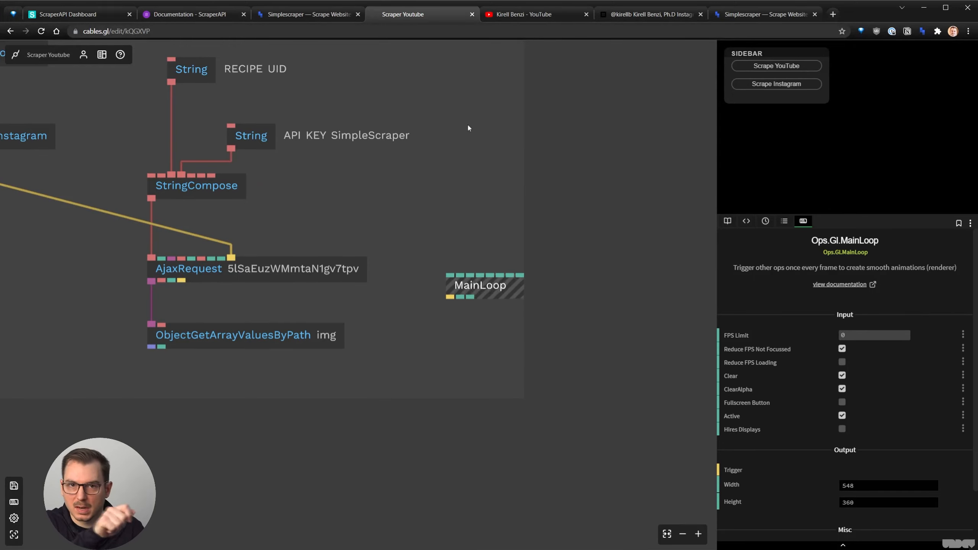
Add a sidebar Slider op linked to the Scrape Instagram button and place it well below that button.
scroll(376, 286, "down", 3)
left_click_drag(152, 278, 235, 322)
left_click(235, 322)
key("Escape")
type("s")
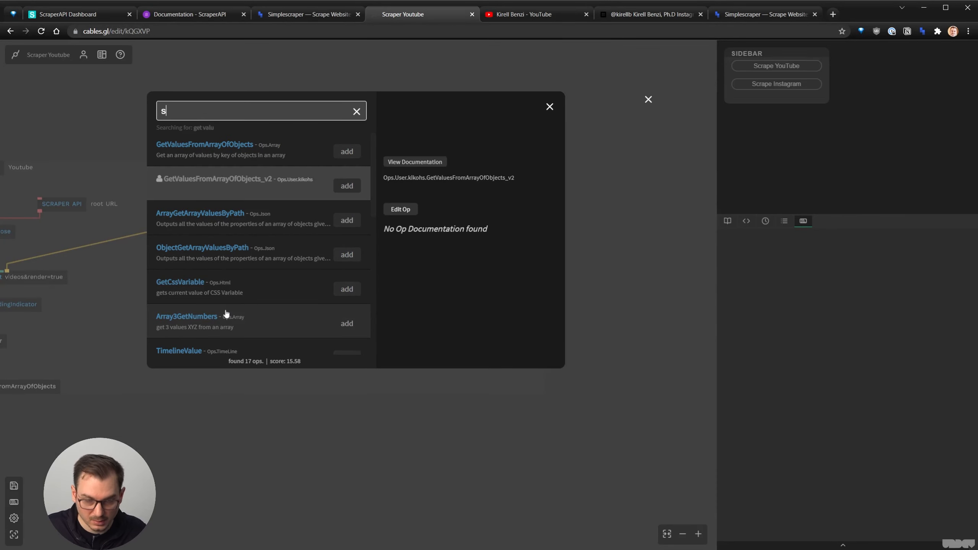
type("lider")
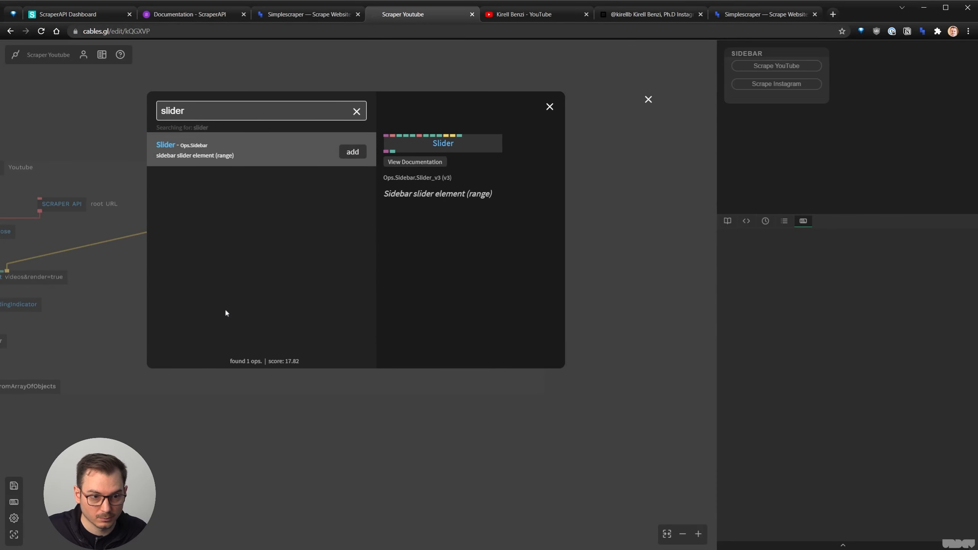
key("Return")
left_click_drag(203, 256, 222, 421)
scroll(352, 355, "up", 3)
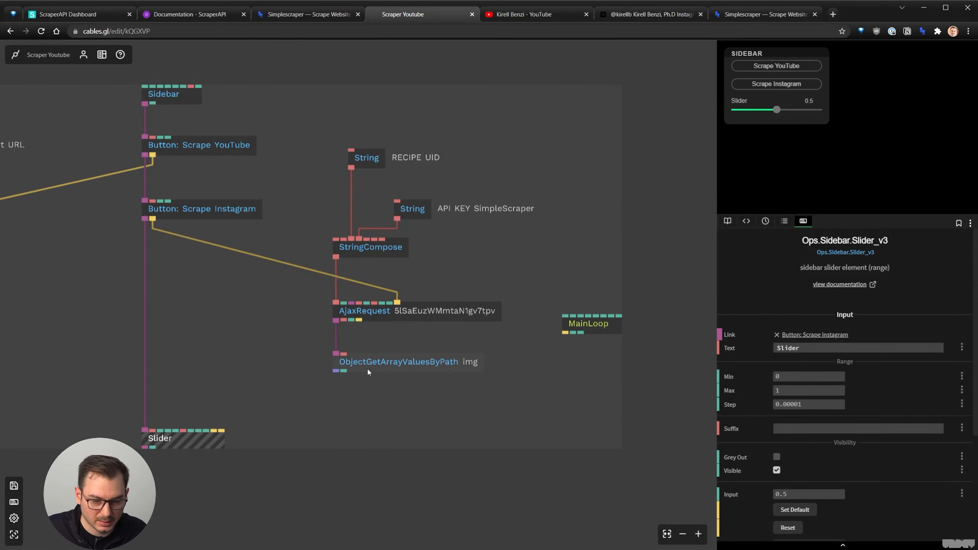
Add an ArrayLength op below ObjectGetArrayValuesByPath and move the Slider op further down to make room.
double_click(390, 388)
type("arrayle")
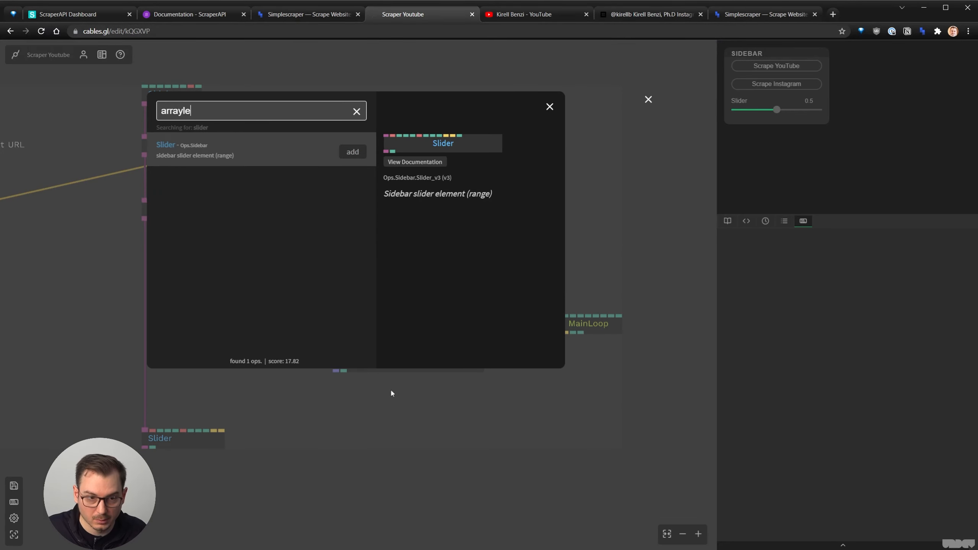
key("Return")
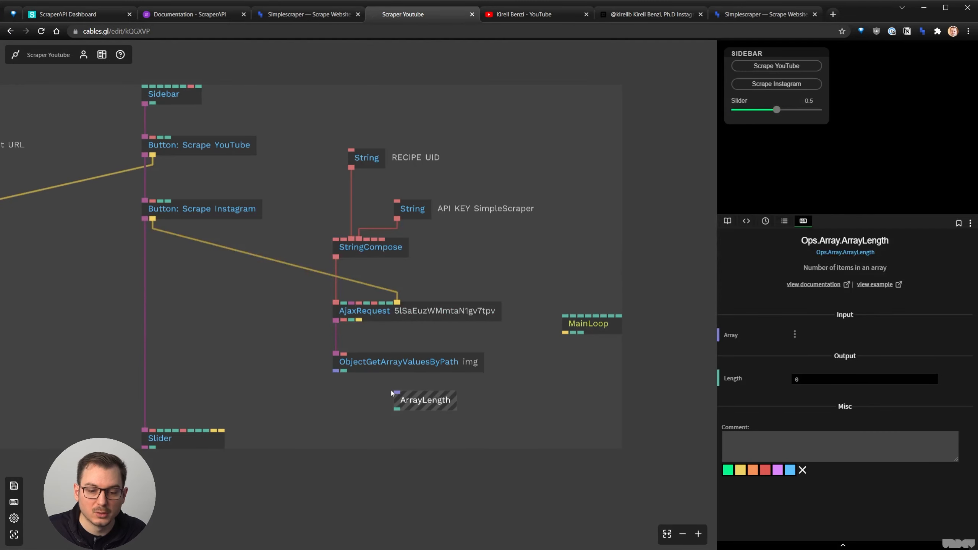
left_click_drag(318, 401, 417, 282)
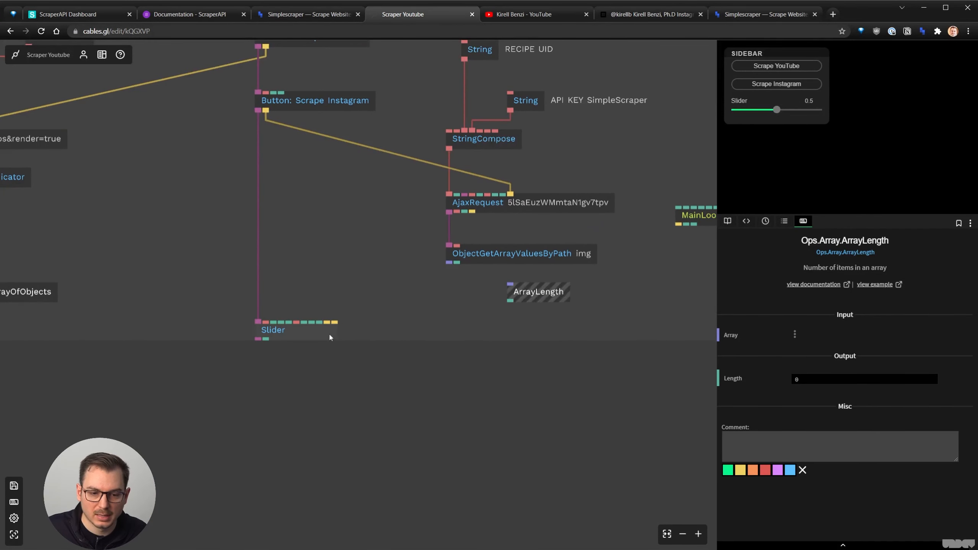
left_click_drag(329, 334, 325, 401)
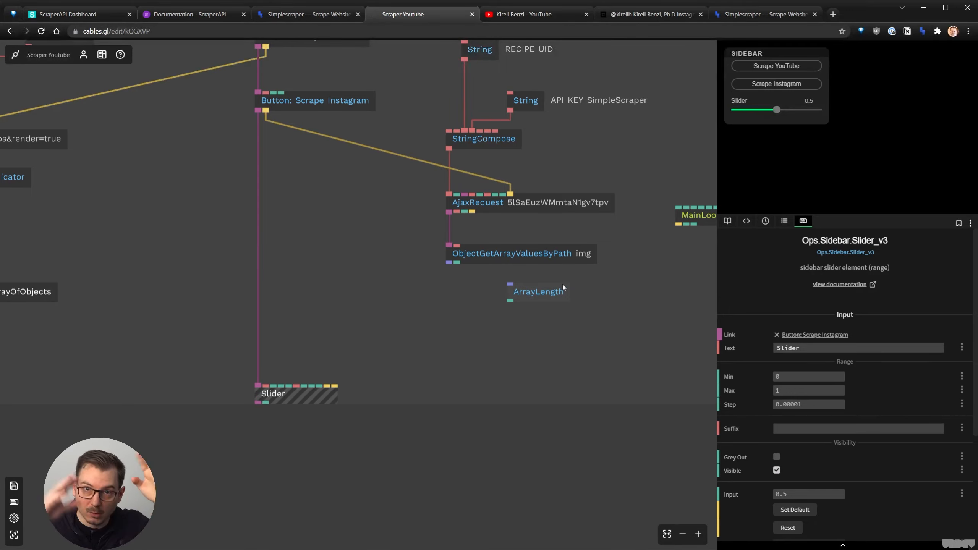
left_click_drag(563, 286, 500, 285)
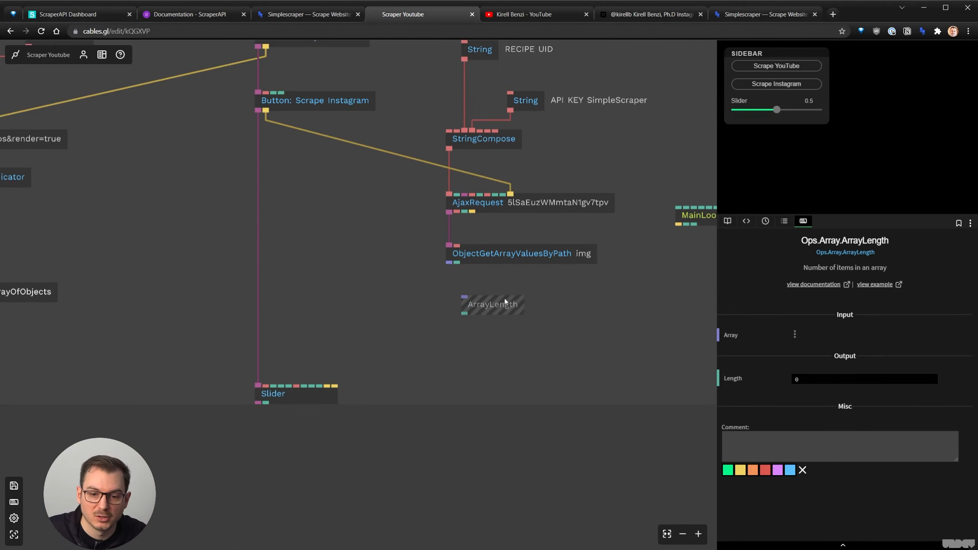
scroll(449, 273, "up", 3)
Feed ArrayLength from the ObjectGetArrayValuesByPath output and link its Length to the Slider's Max.
left_click_drag(448, 256, 263, 447)
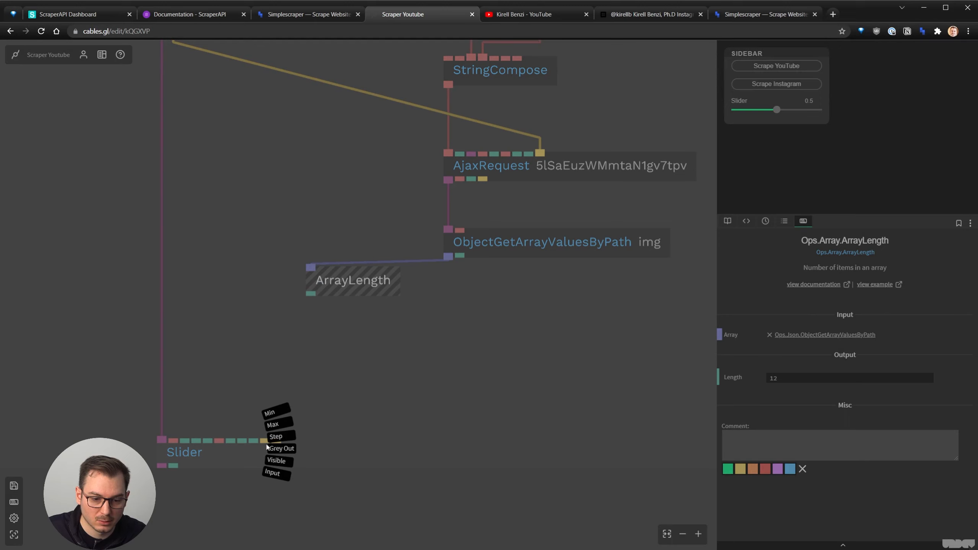
left_click(282, 429)
left_click_drag(344, 301, 342, 311)
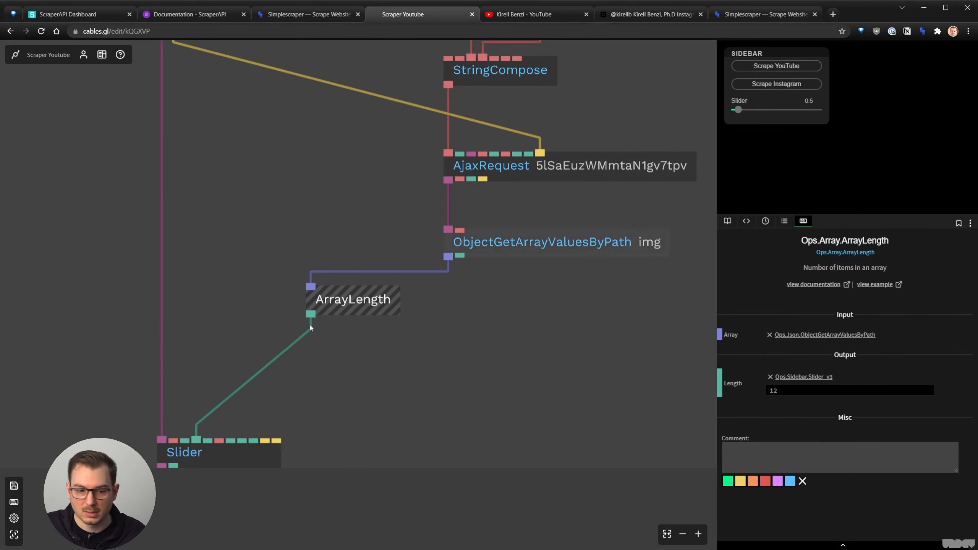
Set the Slider's Step to 1, make an Input of 0 its default, and save the patch.
left_click(803, 377)
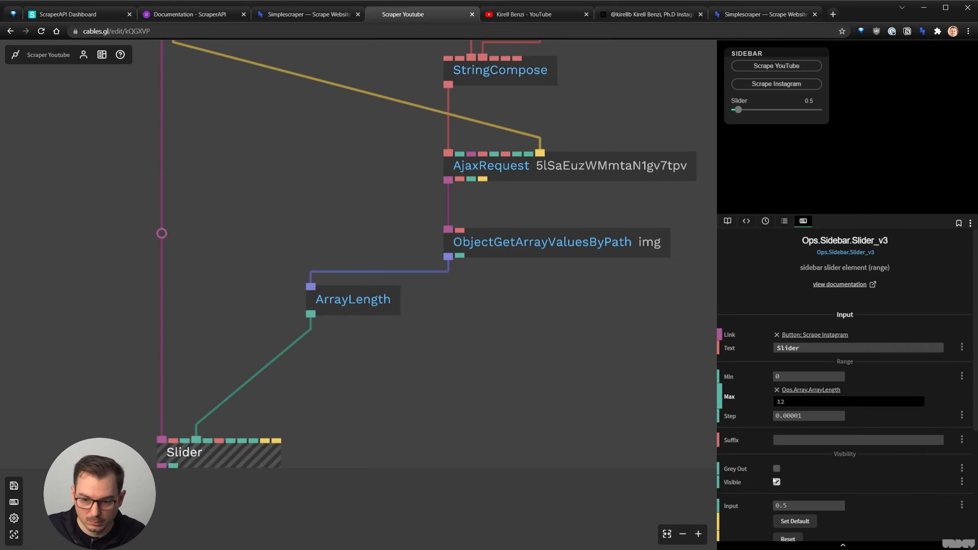
left_click(804, 418)
type("1")
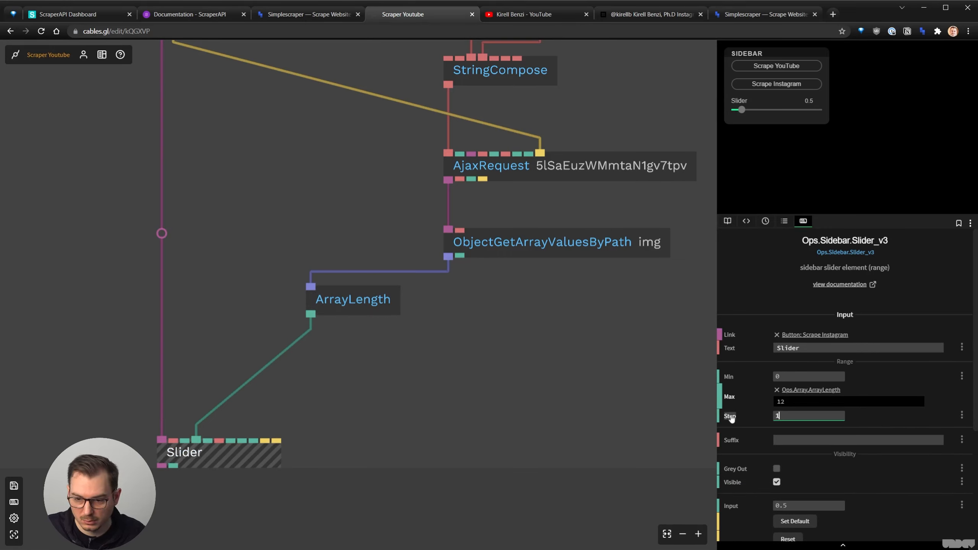
left_click(807, 506)
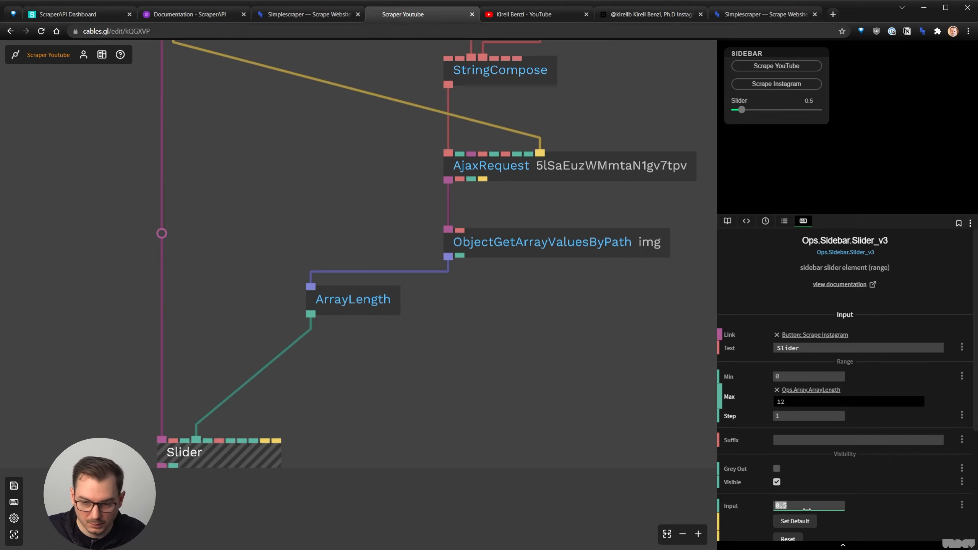
type("0")
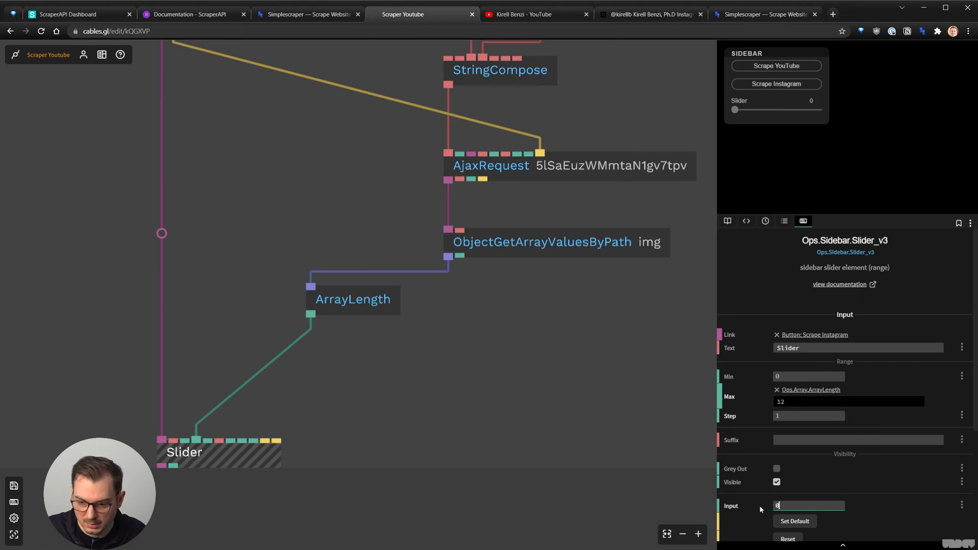
left_click(794, 525)
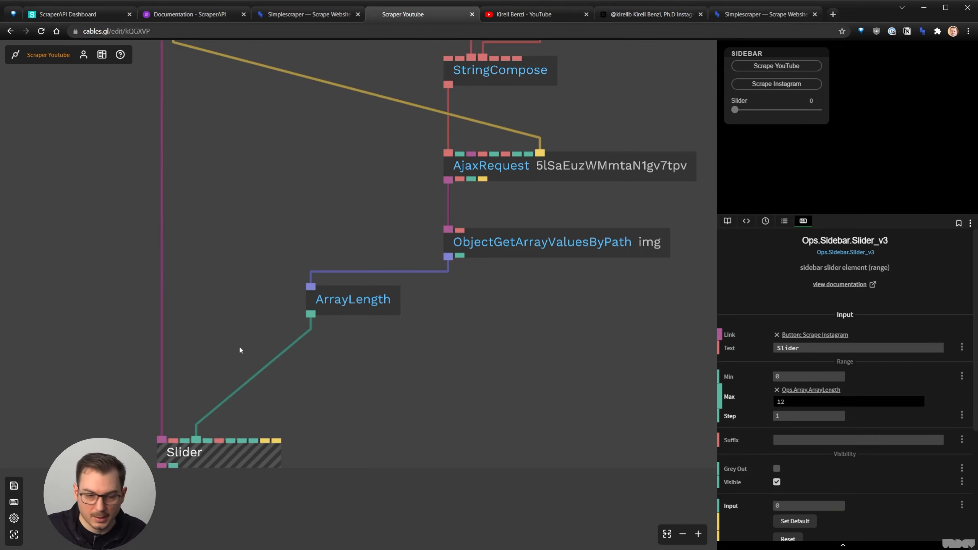
left_click(484, 395)
key("ctrl+s")
Add an ArrayGetString op fed by the img array and indexed by the Slider, and test the sidebar slider at its maximum.
scroll(485, 395, "down", 2)
left_click_drag(508, 373, 421, 272)
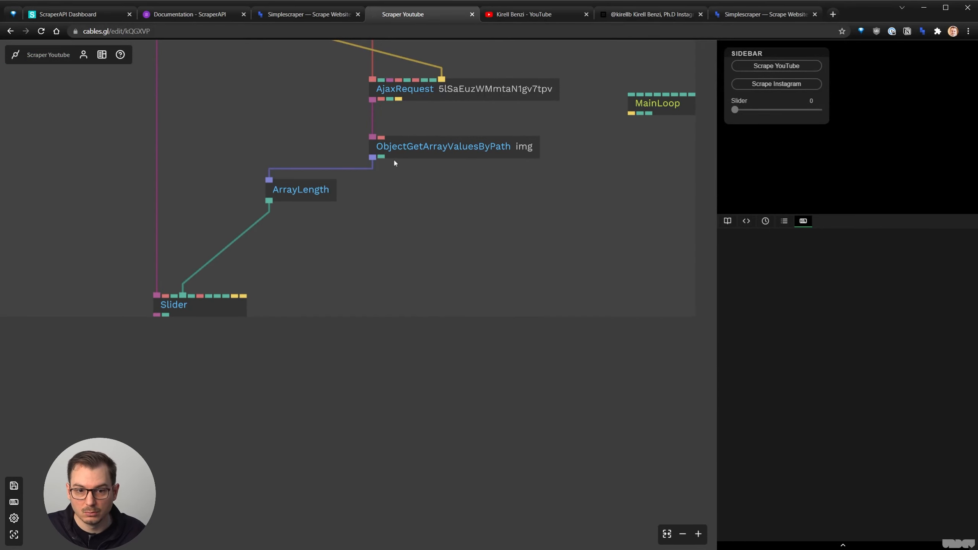
double_click(409, 295)
type("arrayget")
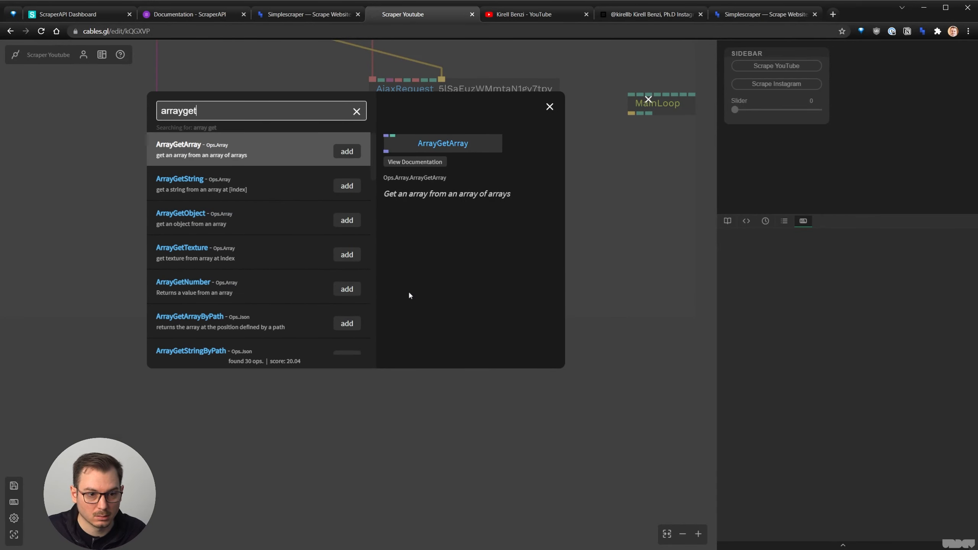
key("Down")
key("Return")
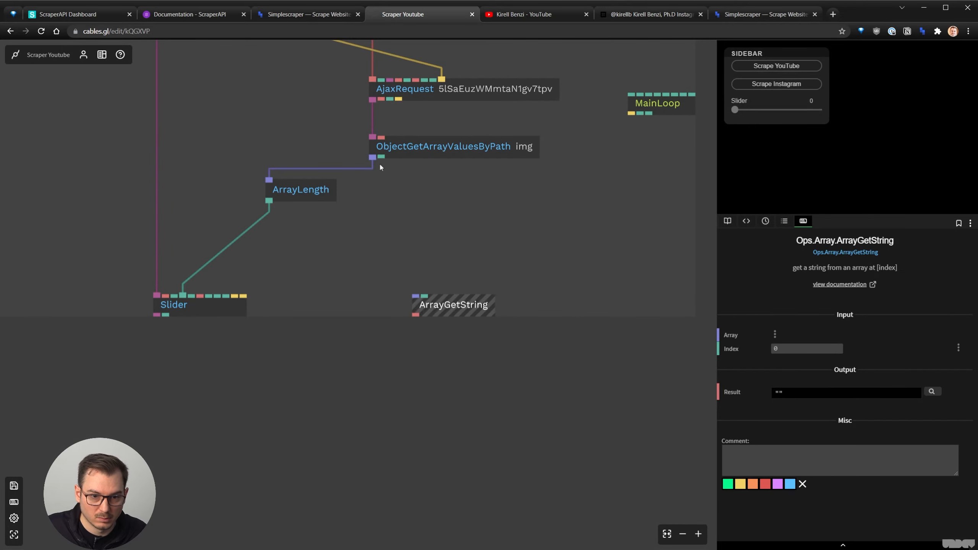
left_click_drag(373, 157, 380, 366)
left_click_drag(165, 315, 381, 353)
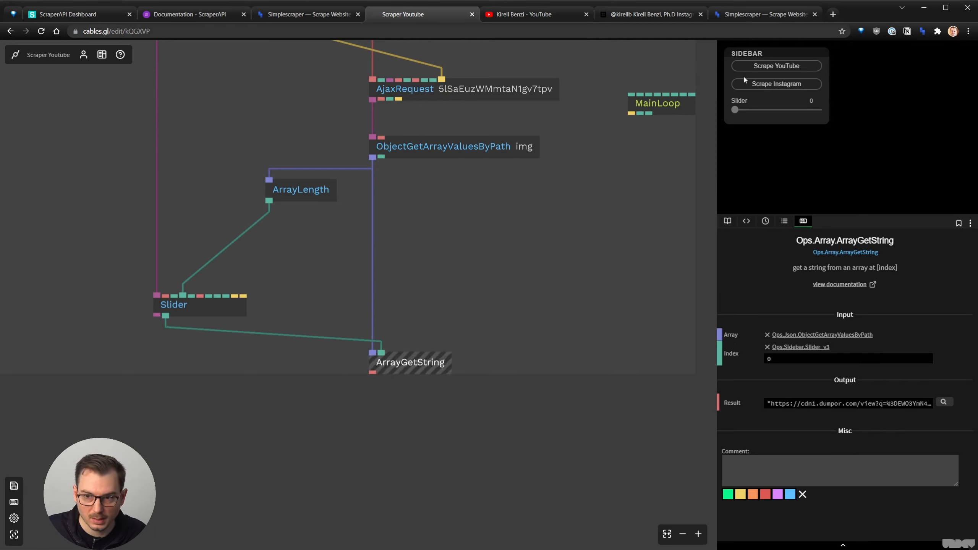
left_click_drag(735, 109, 819, 109)
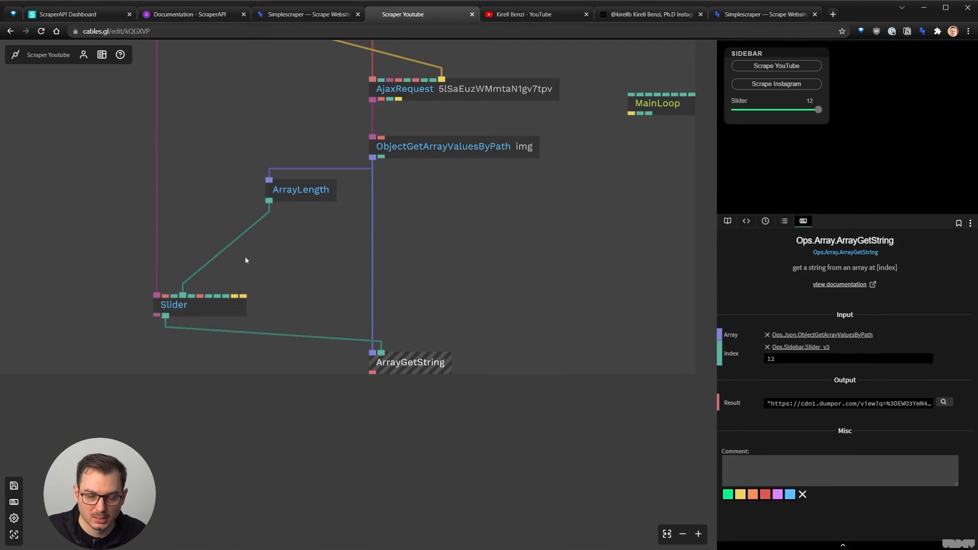
Insert a Subtract op on the link between ArrayLength and the Slider's Max, subtracting 1.
left_click(234, 255)
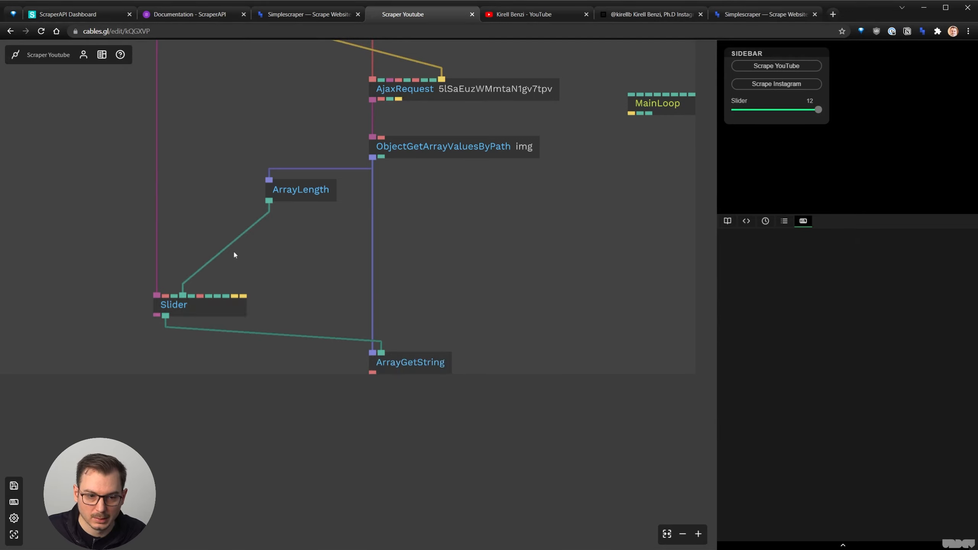
double_click(234, 254)
type("sub")
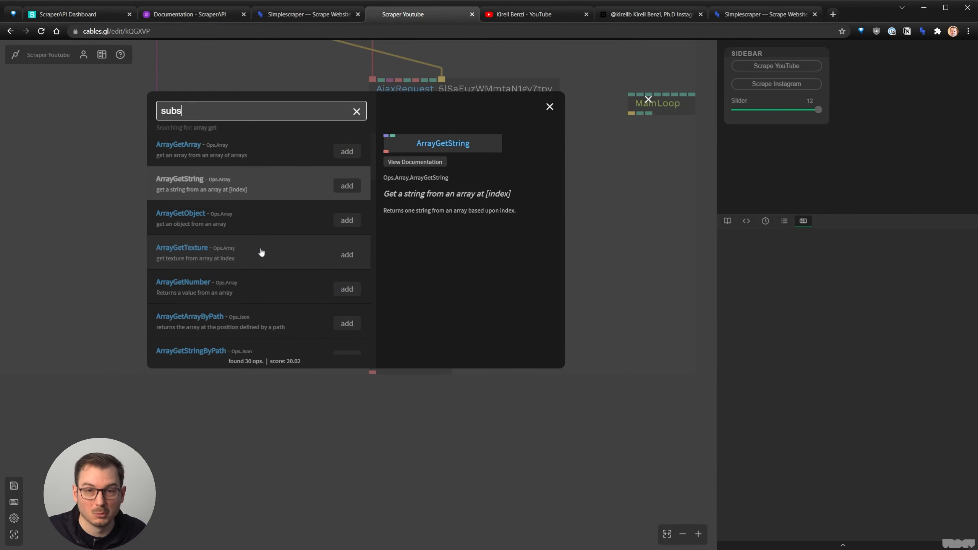
type("s")
key("BackSpace")
type("tr")
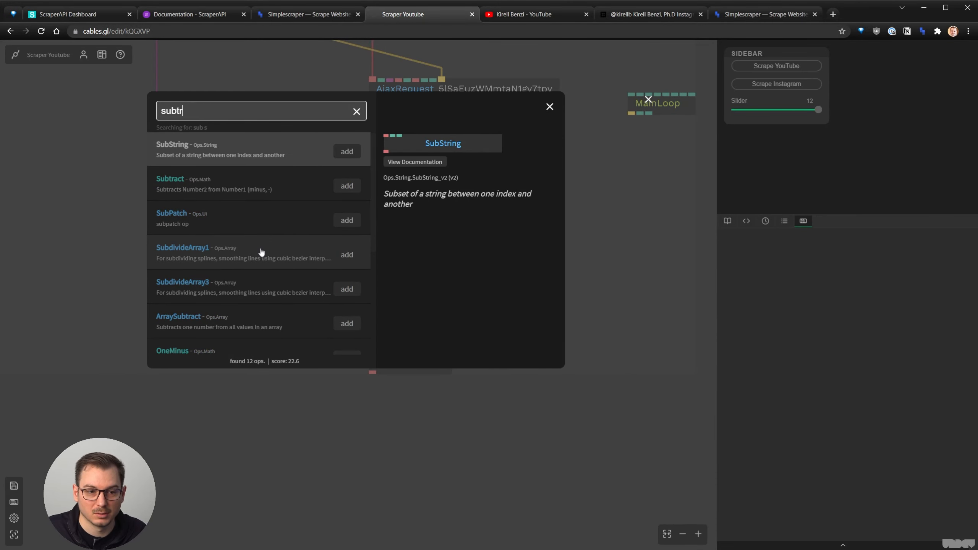
type("a")
key("Return")
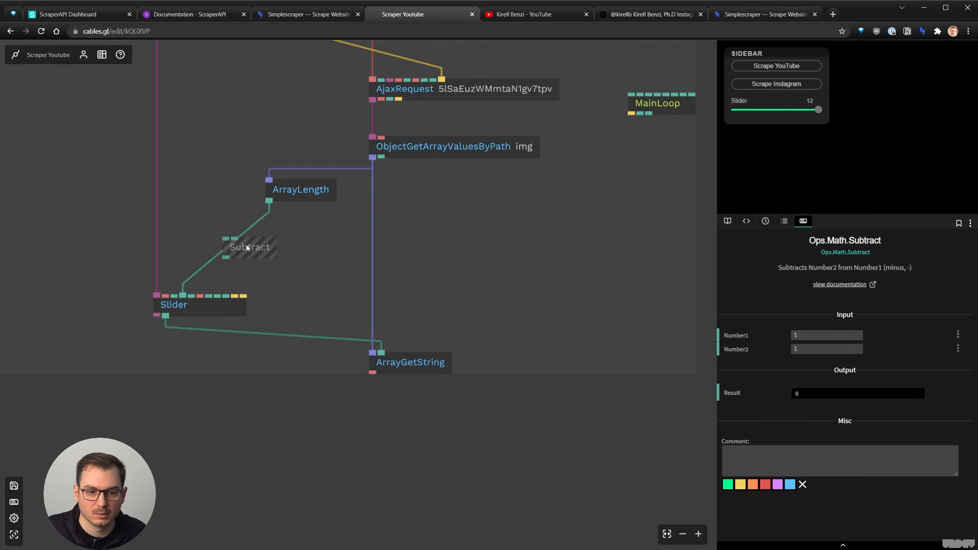
left_click_drag(246, 248, 242, 248)
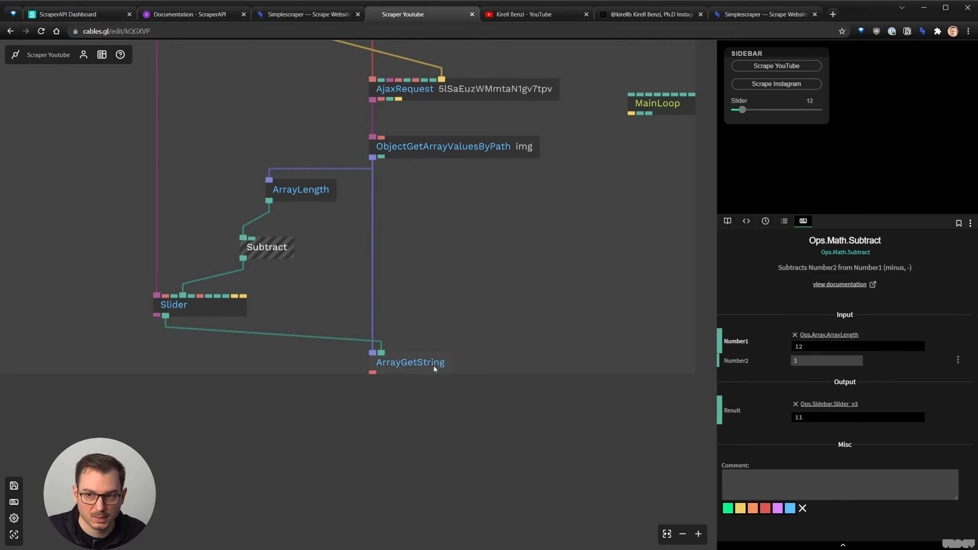
Set the sidebar slider to 0 and save the patch.
left_click_drag(740, 113, 715, 109)
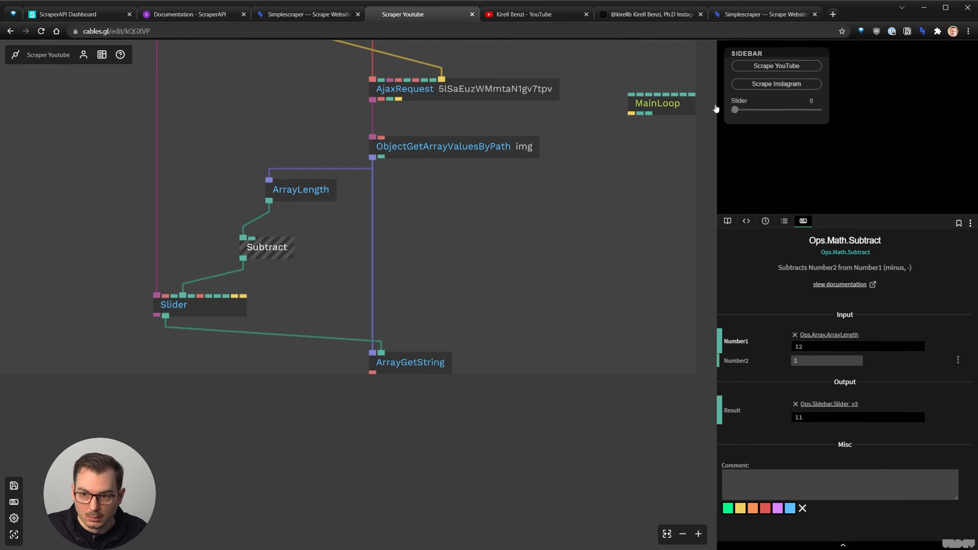
key("ctrl+s")
left_click(430, 365)
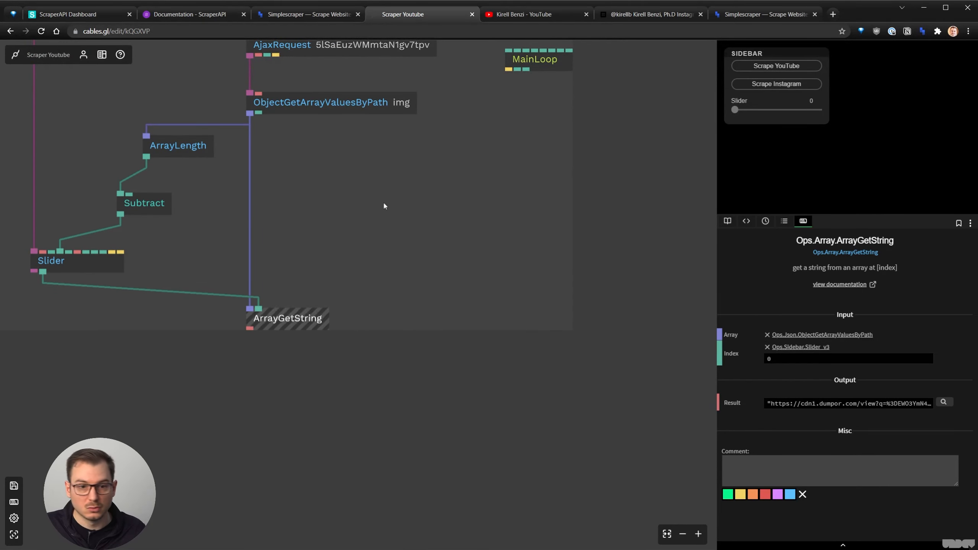
Move MainLoop down beside the ArrayLength op's row and add a BasicMaterial op below it.
scroll(400, 206, "down", 2)
left_click_drag(486, 155, 460, 223)
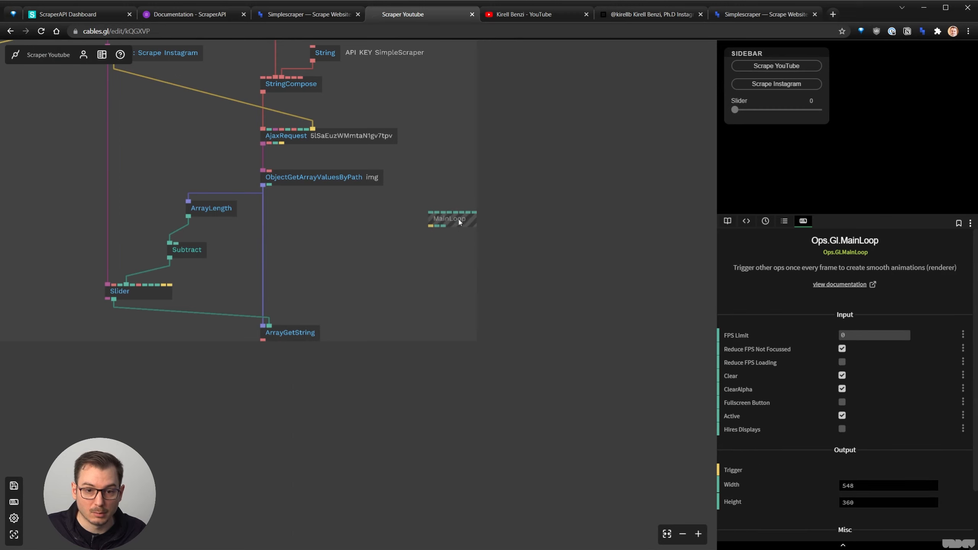
left_click(453, 292)
key("Escape")
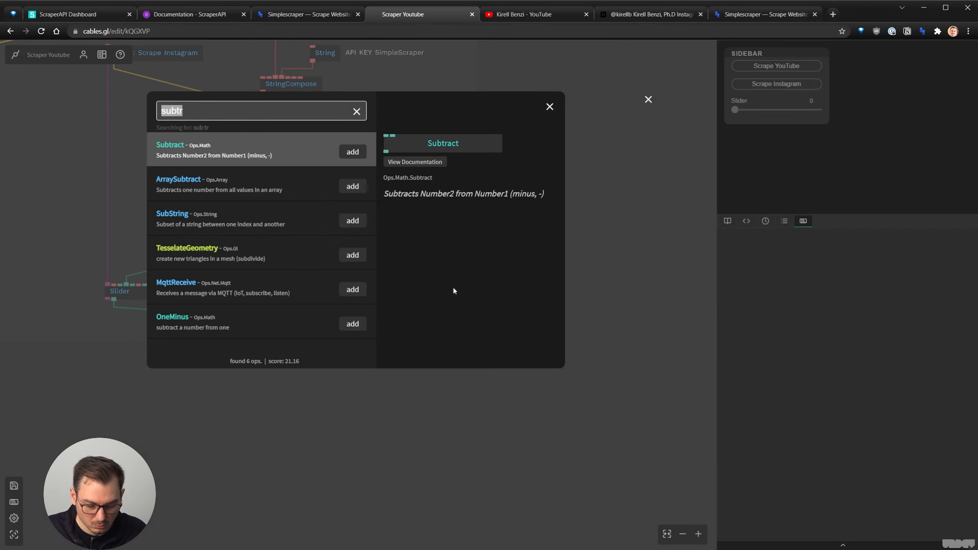
type("basic")
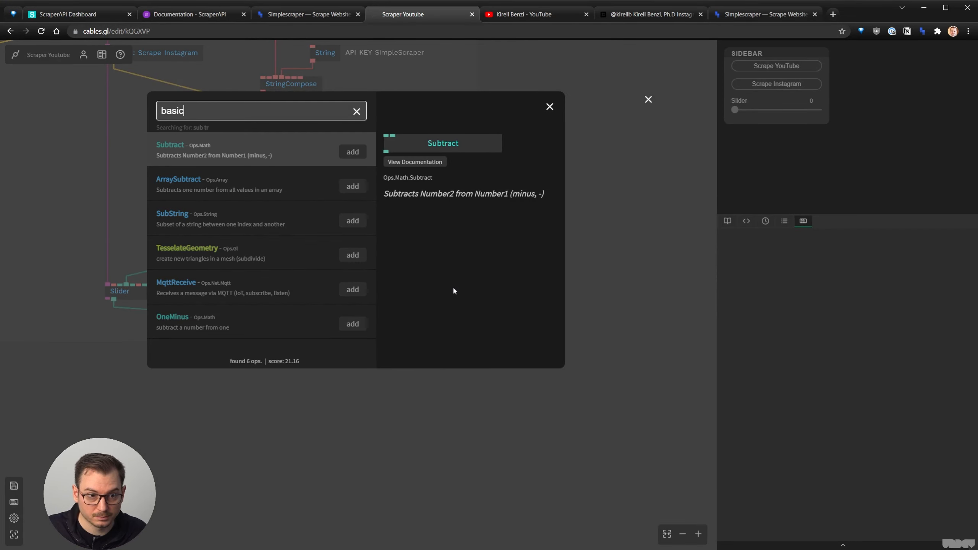
key("Return")
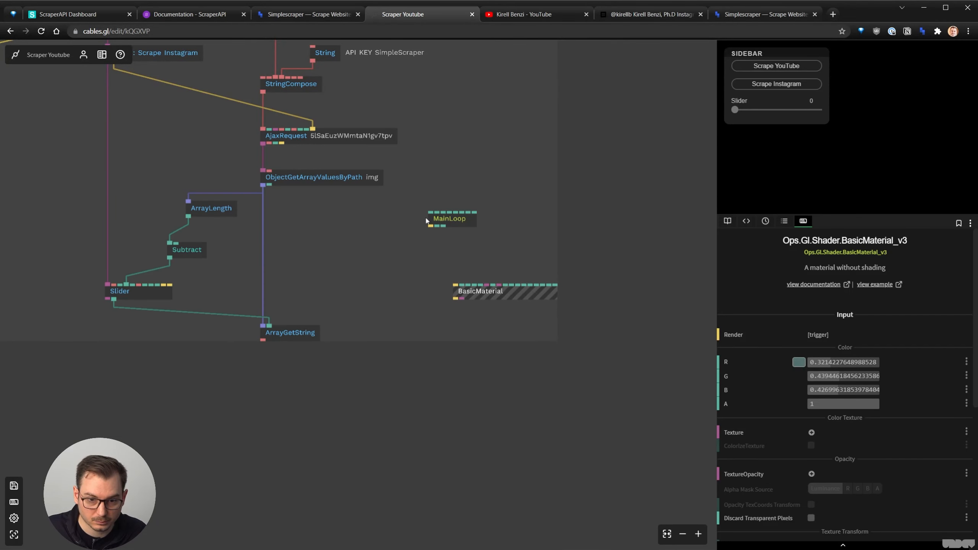
Connect MainLoop's trigger to BasicMaterial and insert a TransformView op on the link between them.
left_click_drag(431, 226, 443, 329)
left_click_drag(491, 295, 464, 352)
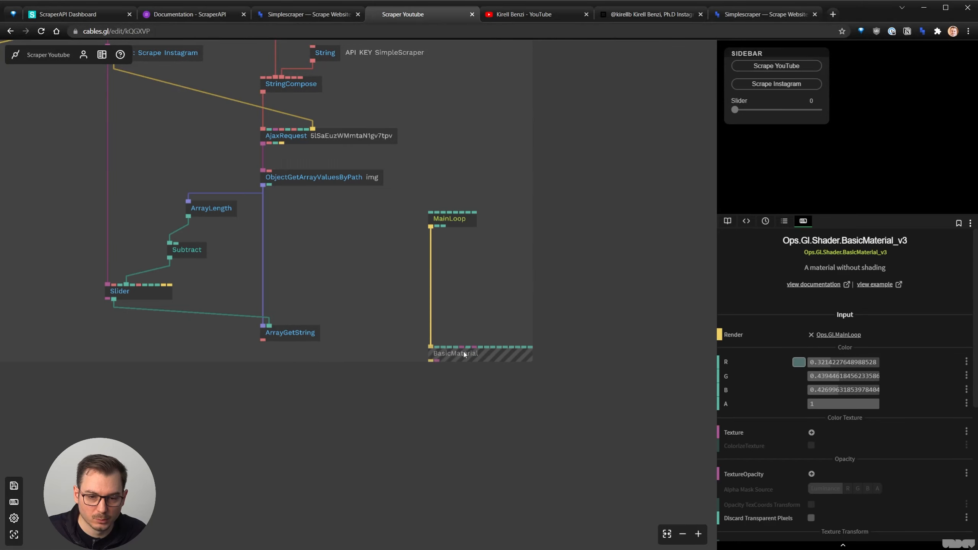
double_click(474, 285)
type("transfor")
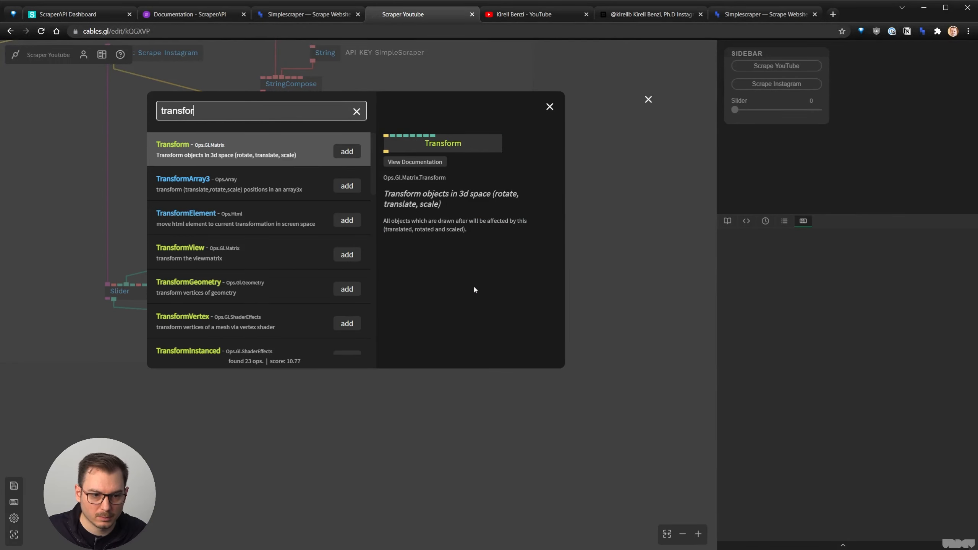
key("Down")
key("Down")
key("Down")
key("Return")
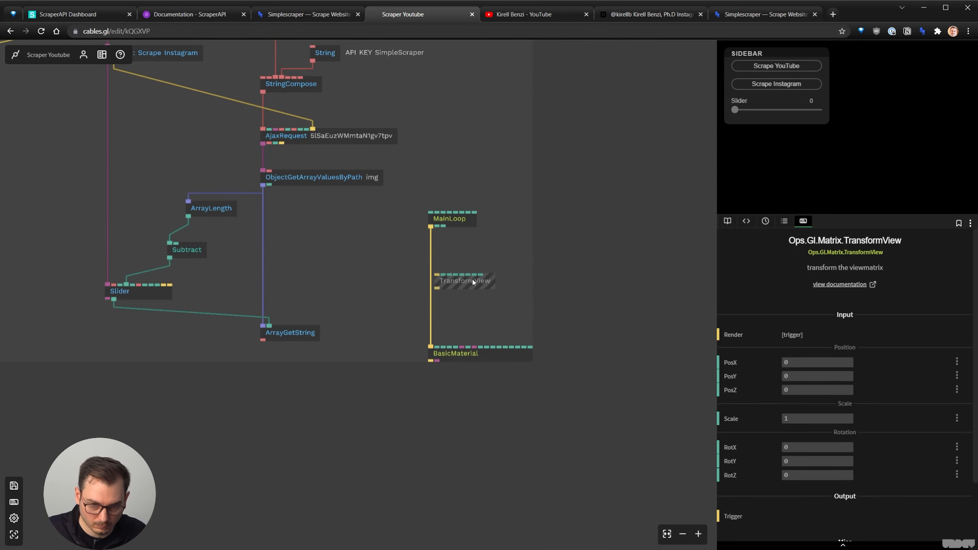
left_click_drag(474, 282, 450, 287)
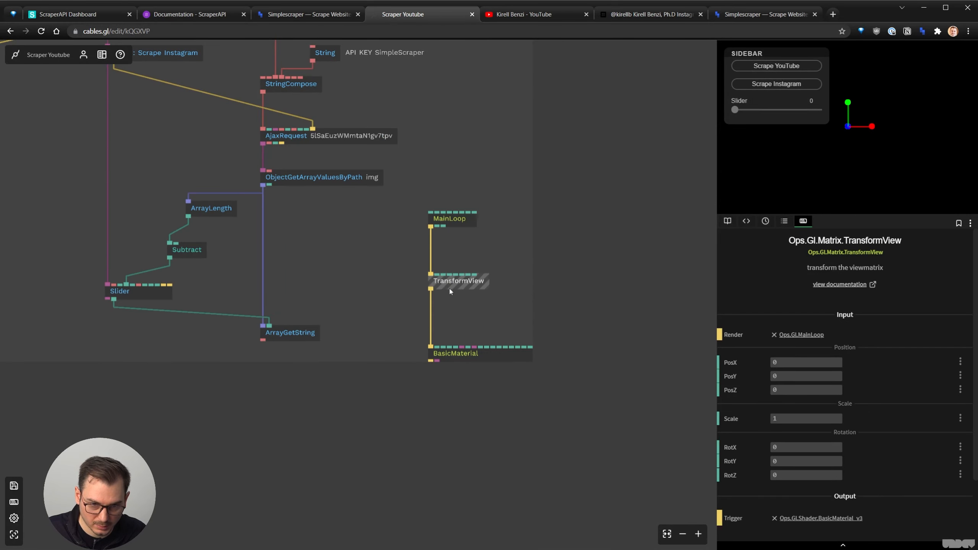
Add a Rectangle op below BasicMaterial.
left_click(432, 403)
key("Escape")
type("ref")
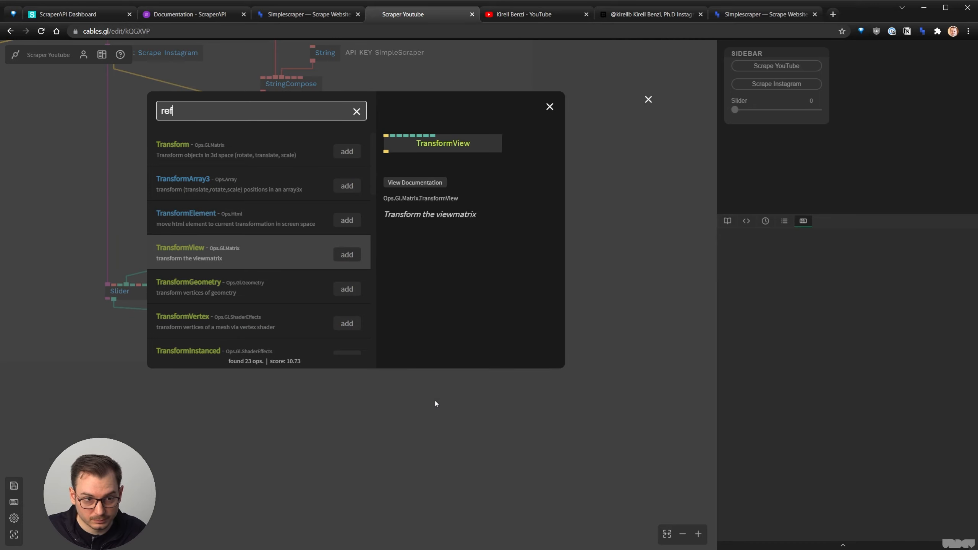
key("BackSpace")
type("ct")
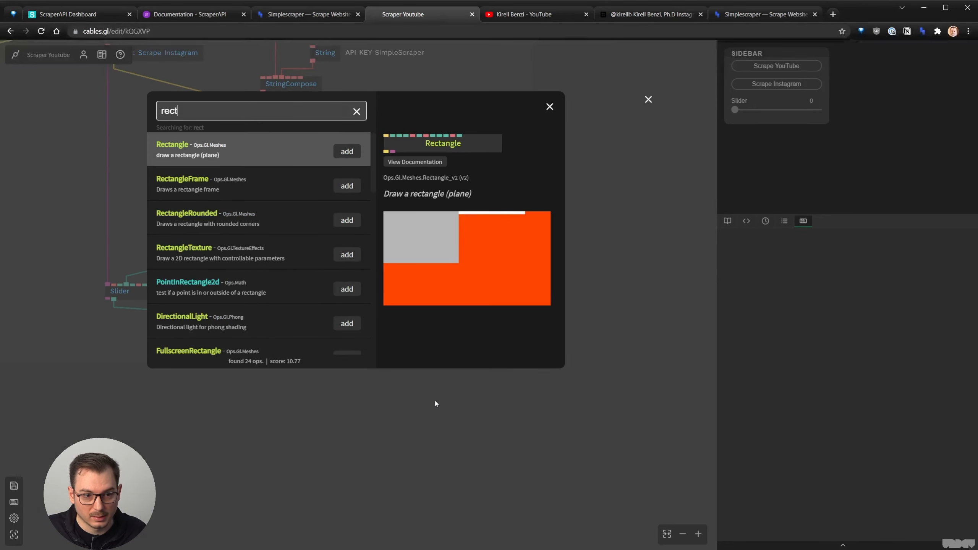
key("Return")
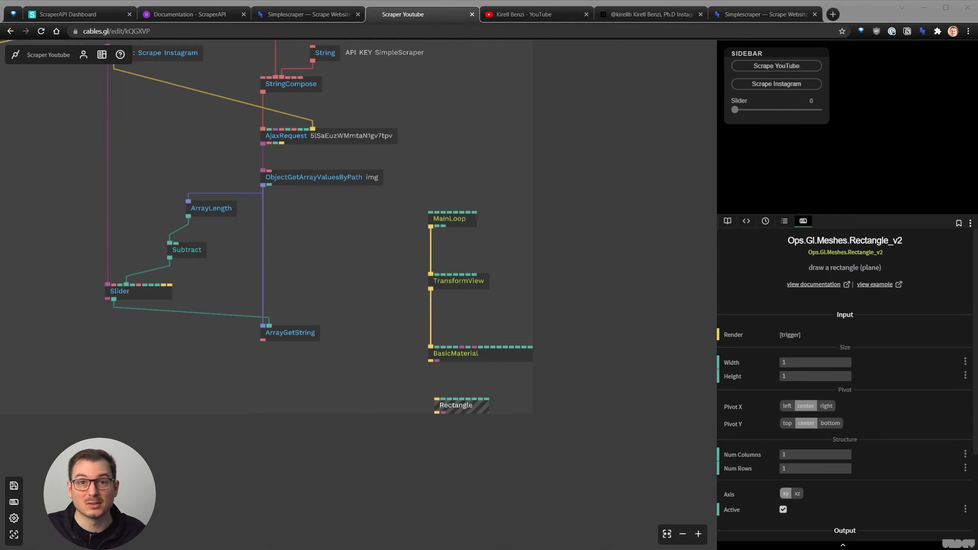
Add a Texture op below ArrayGetString and feed the ArrayGetString result into its File input.
left_click(296, 354)
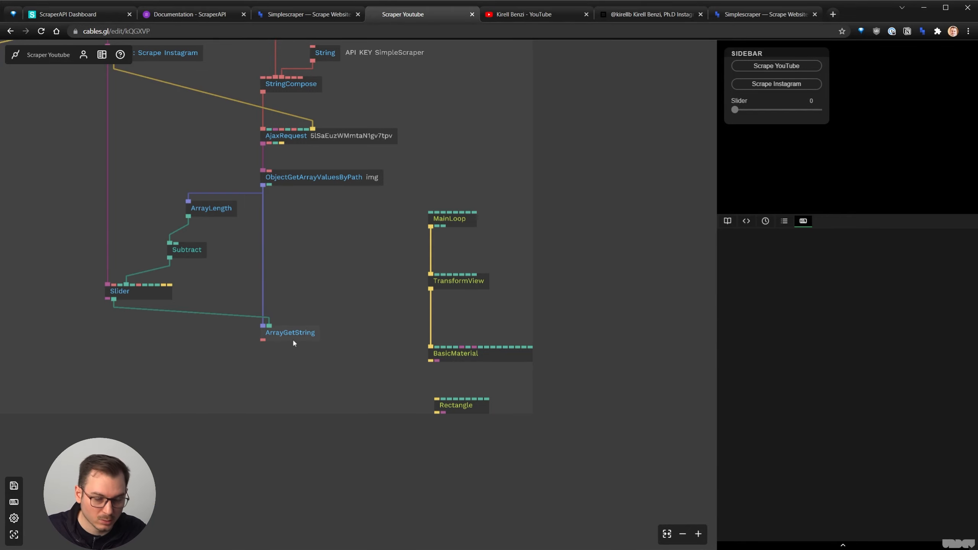
key("Escape")
type("tex")
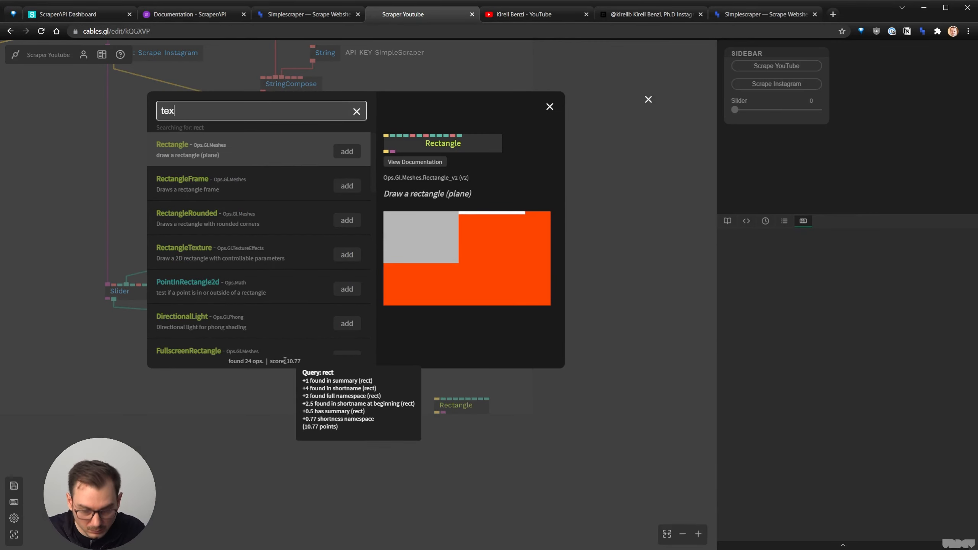
type("ture")
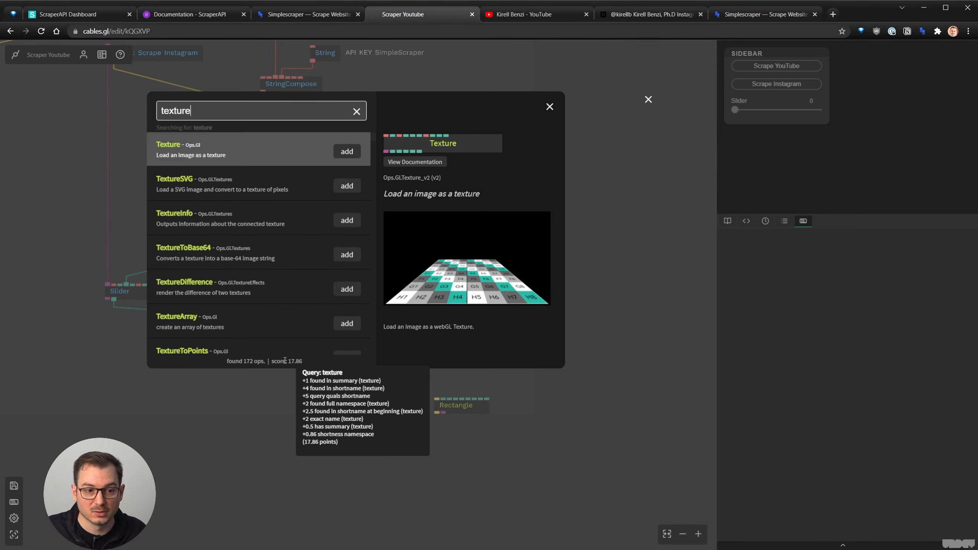
key("Return")
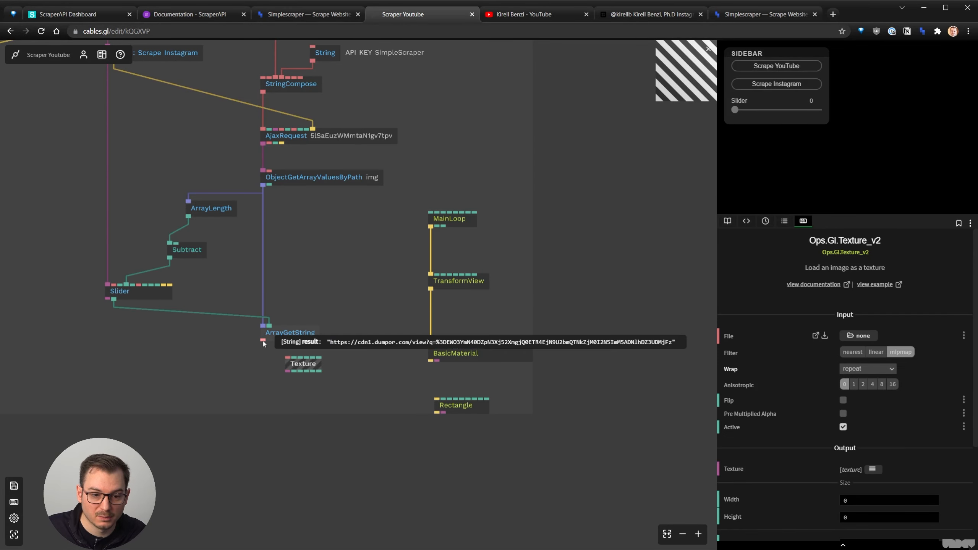
left_click_drag(263, 340, 279, 375)
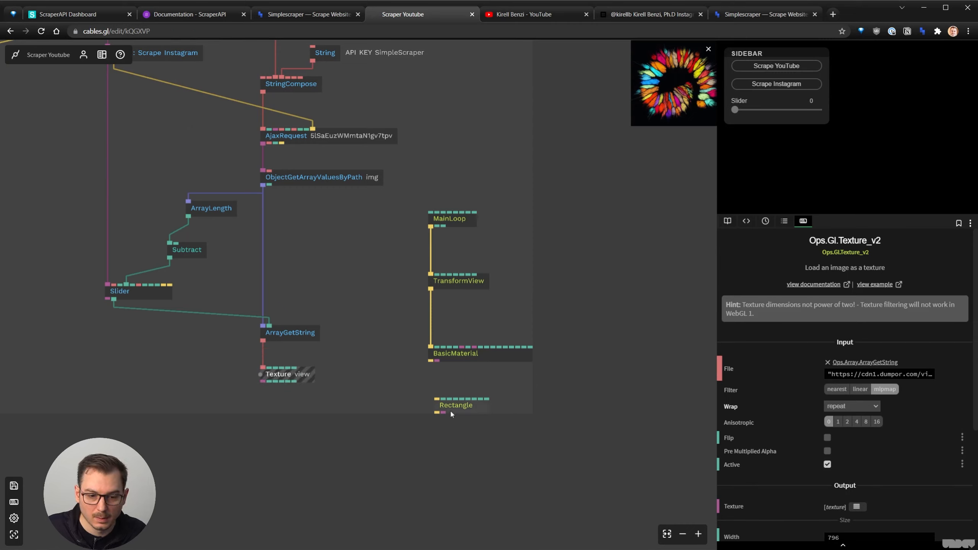
Move Rectangle further below BasicMaterial and connect the Texture op's Aspect Ratio output to the Rectangle's Width.
left_click_drag(450, 410, 445, 439)
scroll(371, 414, "up", 3)
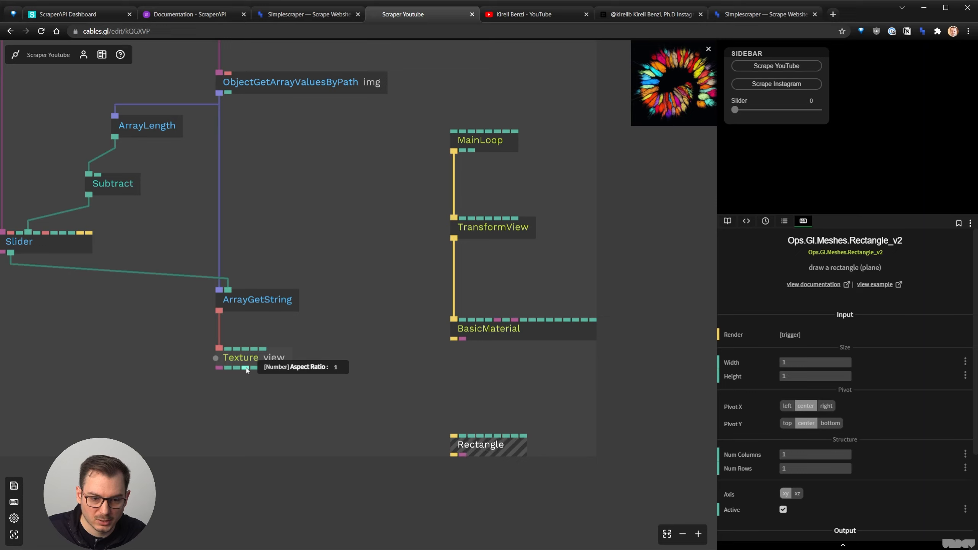
left_click_drag(246, 369, 463, 437)
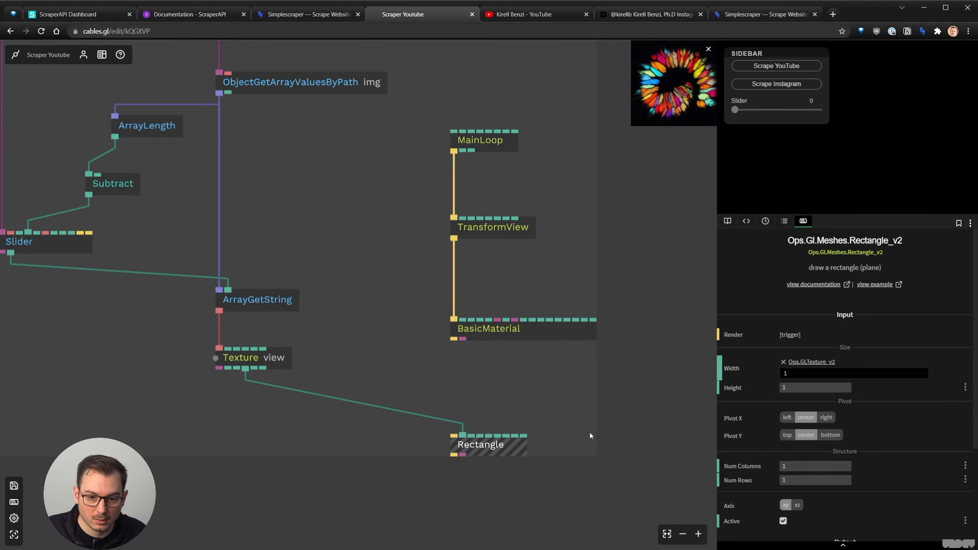
Align Rectangle under BasicMaterial, connect their triggers, and link the Texture op's output to BasicMaterial's Texture input.
left_click_drag(544, 501, 518, 447)
left_click_drag(635, 412, 614, 292)
left_click_drag(563, 416, 497, 338)
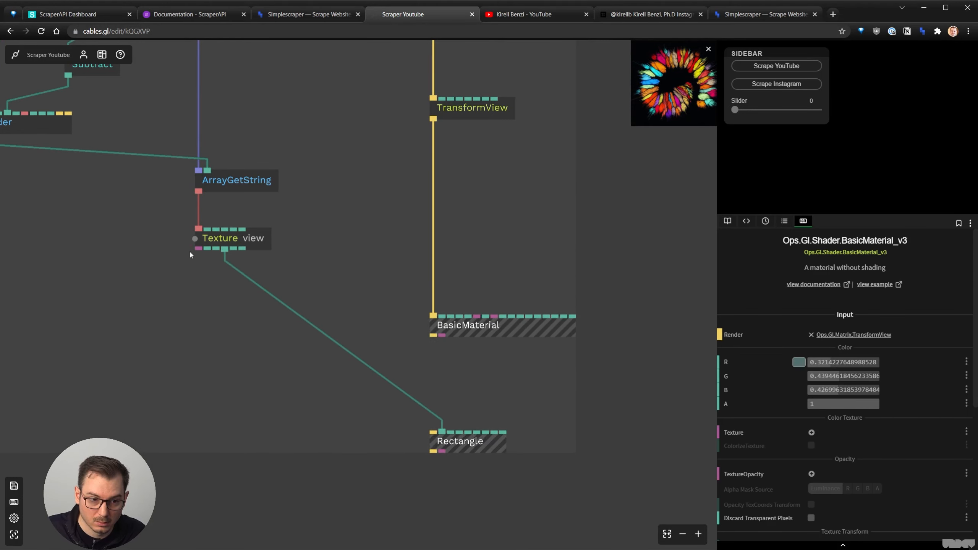
left_click_drag(199, 248, 434, 435)
Set the TransformView scale to 2 and save the patch.
left_click(511, 111)
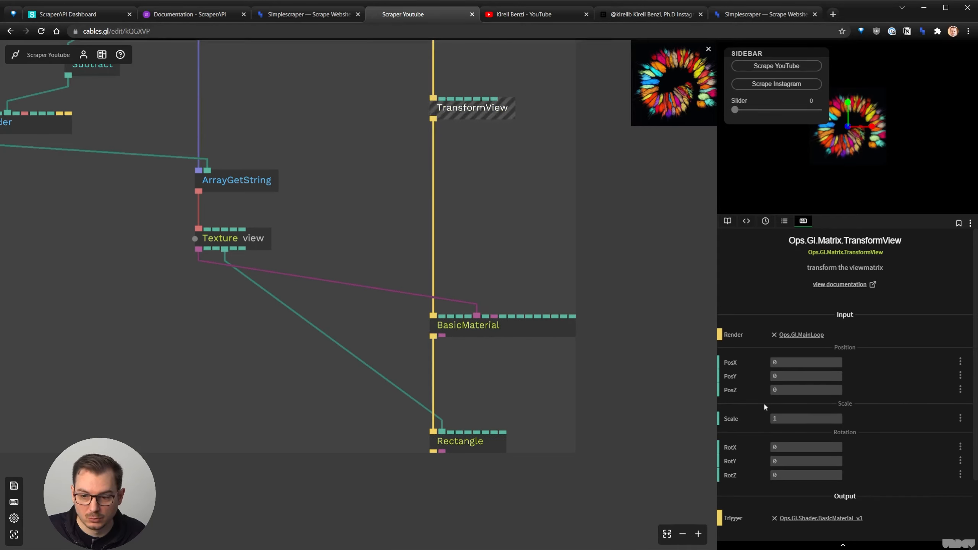
left_click(782, 419)
type("2")
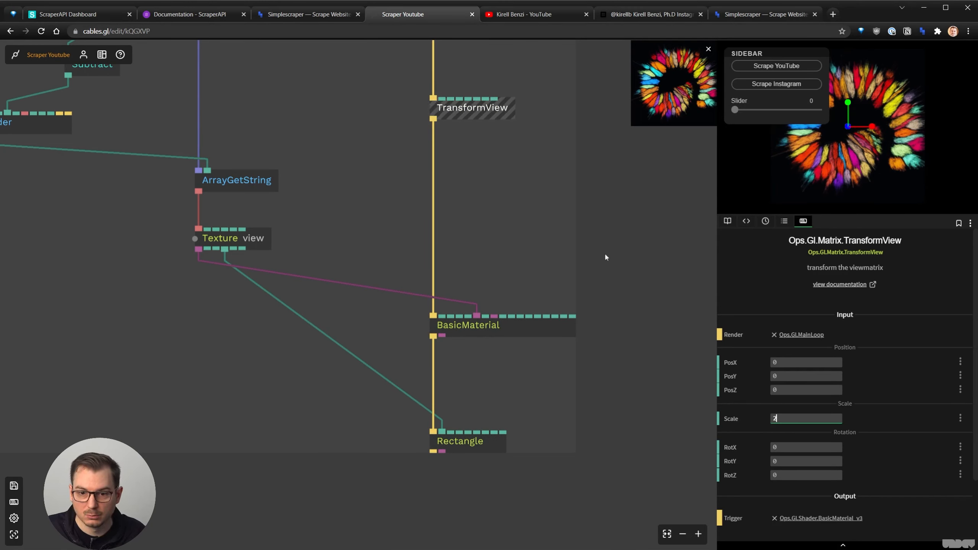
left_click(606, 255)
key("ctrl+s")
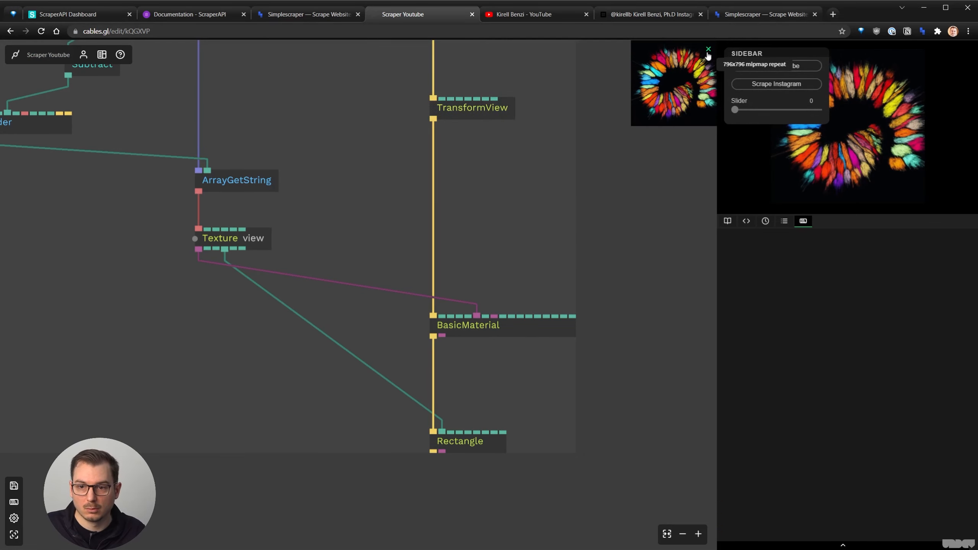
Close the texture preview and test the image selection by moving the sidebar slider to 4.
left_click(707, 52)
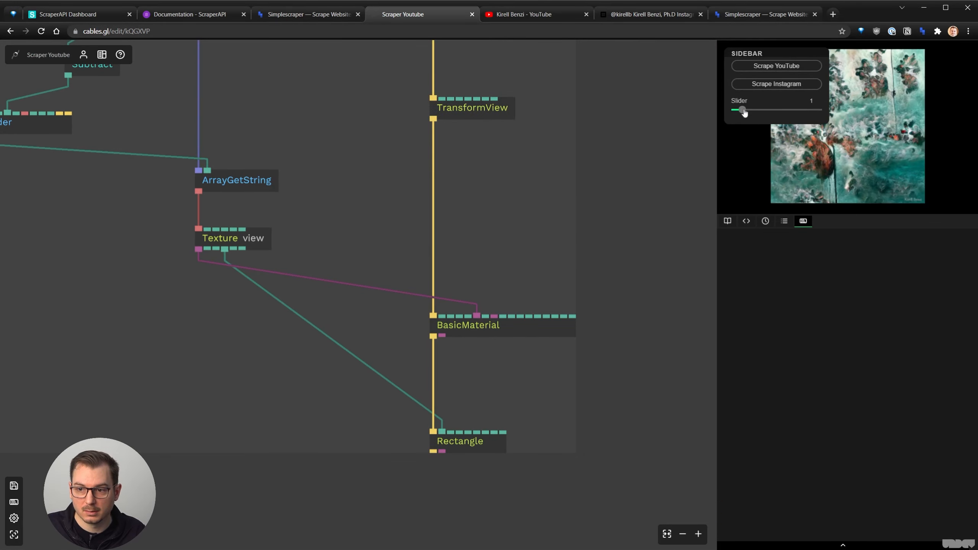
left_click_drag(758, 112, 767, 112)
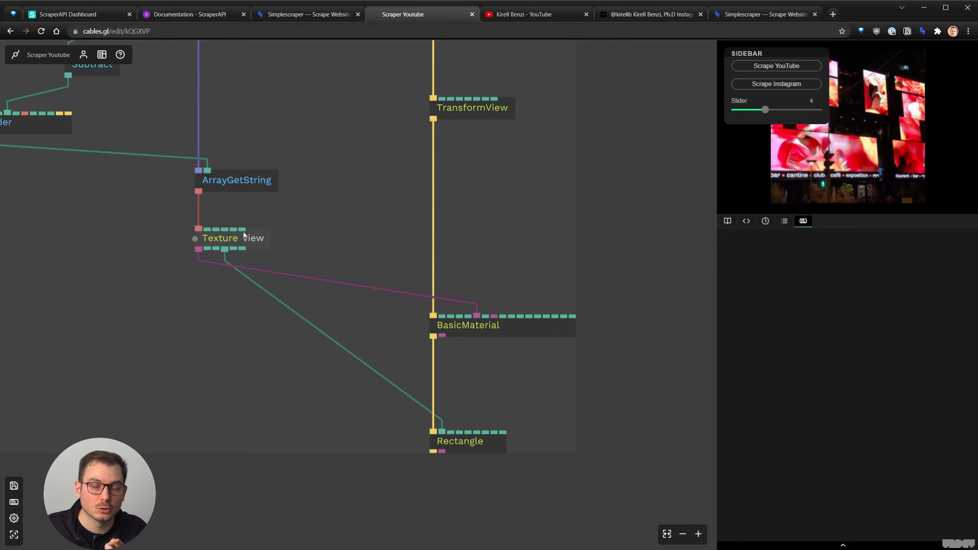
Insert a Sequence op on the link between TransformView and BasicMaterial.
scroll(243, 238, "down", 3)
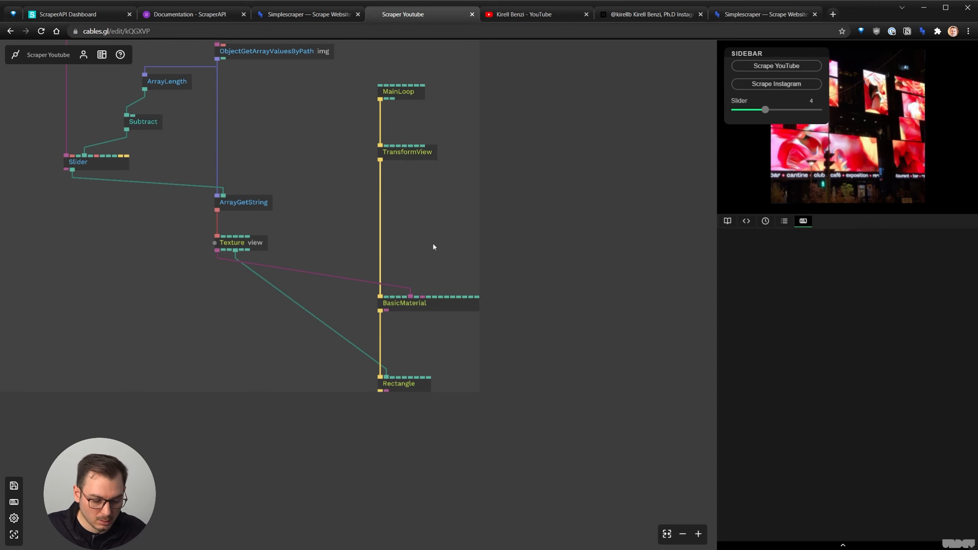
key("Escape")
type("se")
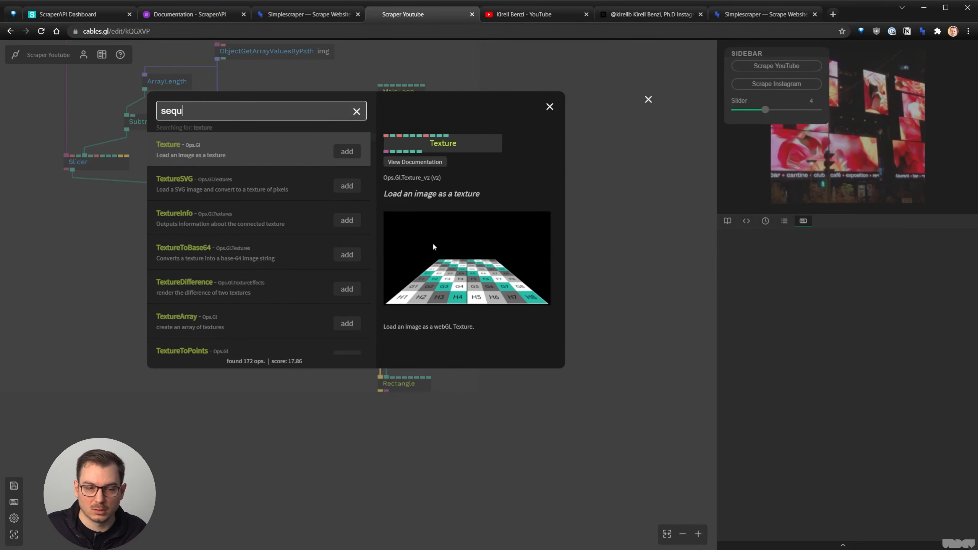
type("qu")
key("Return")
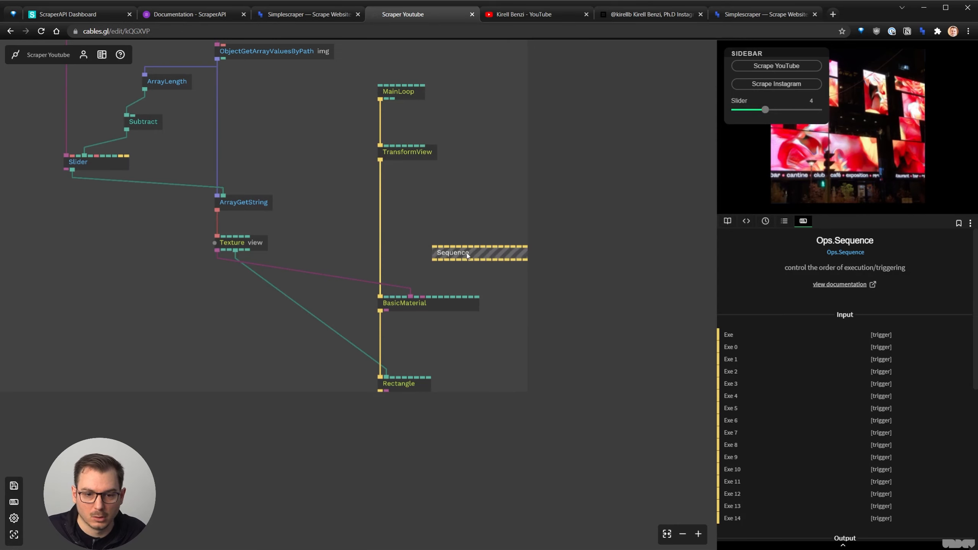
left_click_drag(468, 256, 381, 223)
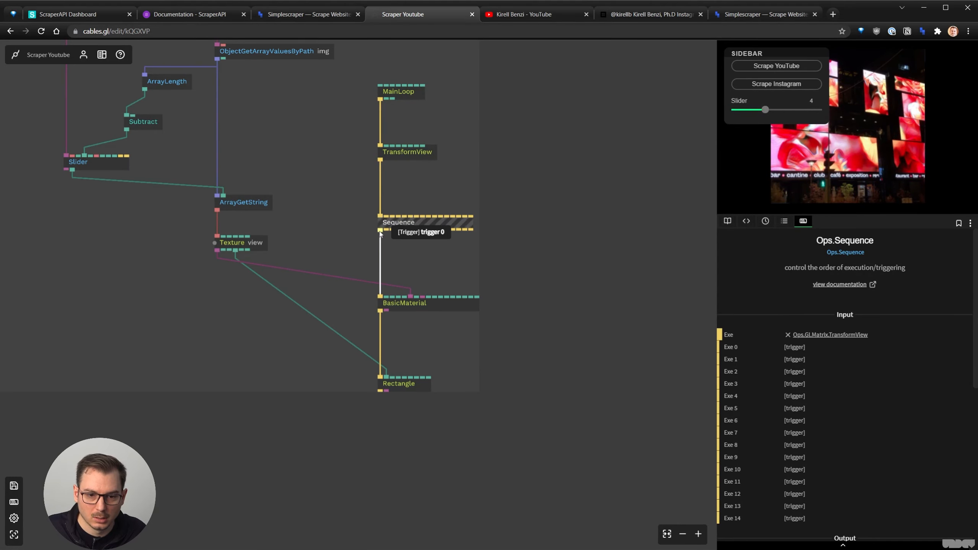
Add an ImageCompose op below the Sequence op.
double_click(468, 264)
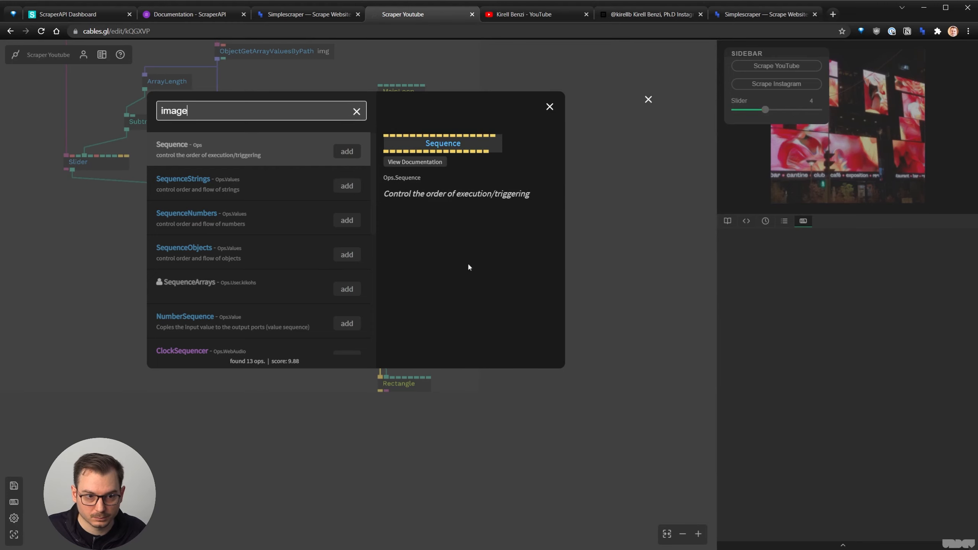
key("Down")
key("Return")
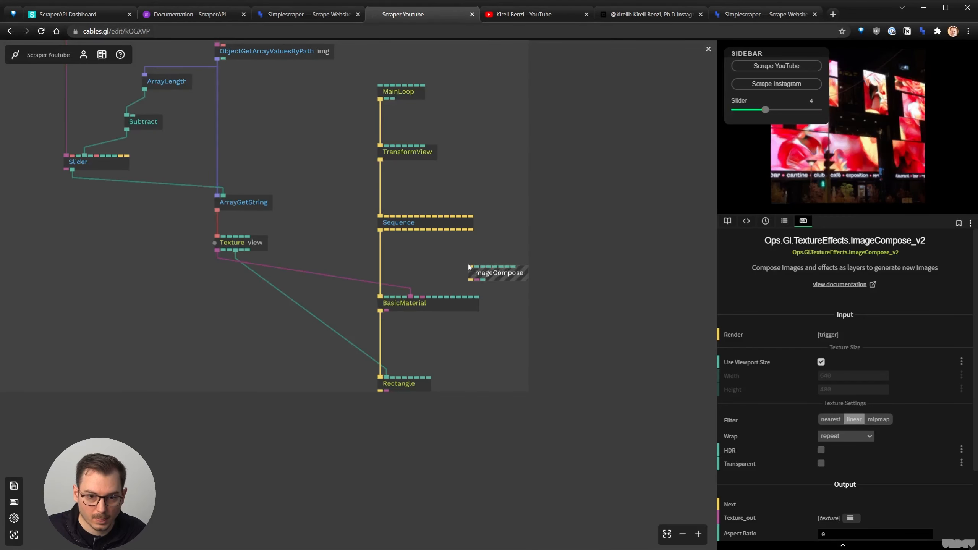
Remove the link from Sequence's first trigger to BasicMaterial and connect BasicMaterial to Sequence's second trigger instead.
left_click_drag(388, 233, 451, 261)
key("Escape")
left_click(371, 250)
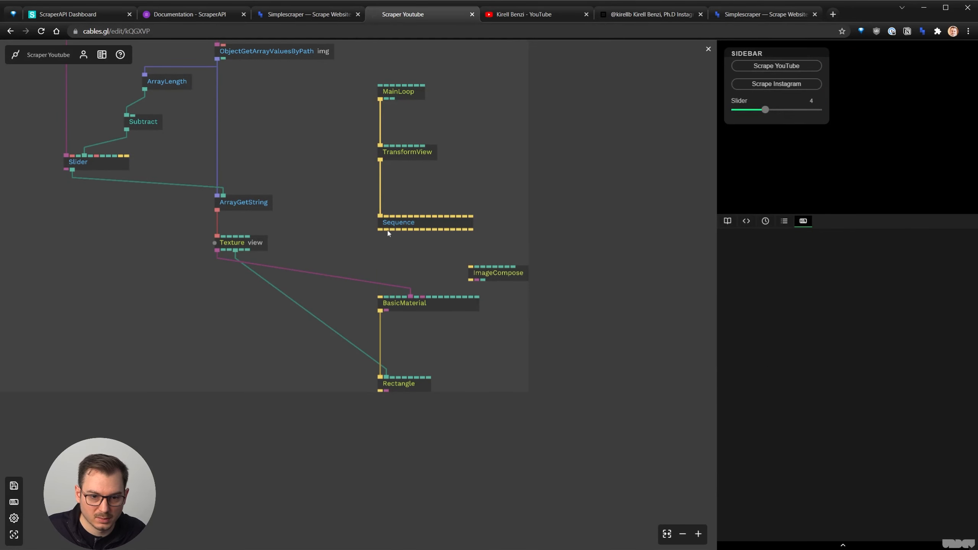
left_click_drag(386, 231, 381, 300)
Move ImageCompose between the Texture and BasicMaterial ops and connect it to Sequence's first trigger.
left_click_drag(486, 273, 342, 299)
scroll(341, 253, "up", 3)
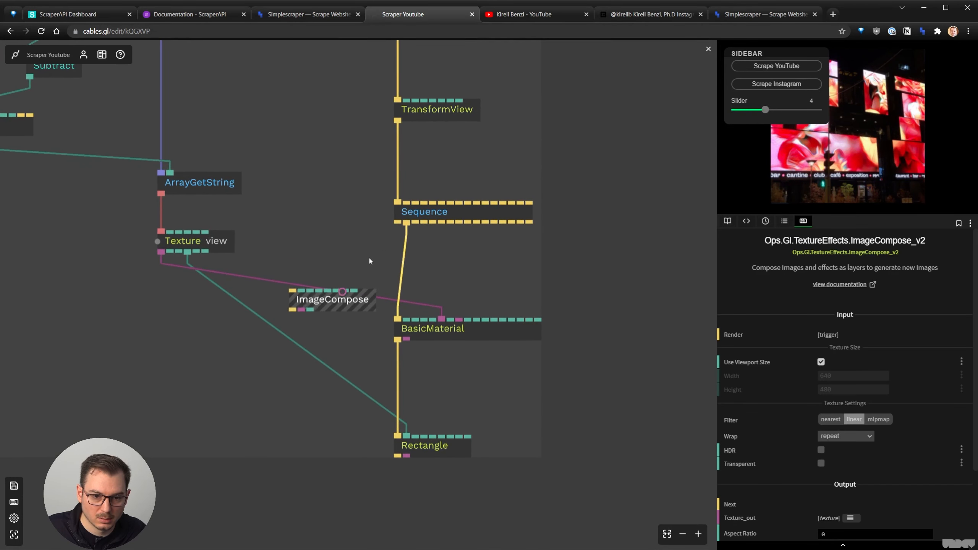
left_click_drag(397, 223, 293, 293)
Add a DrawImage op below ImageCompose and connect ImageCompose's Next trigger to its Render input.
key("Escape")
type("draw")
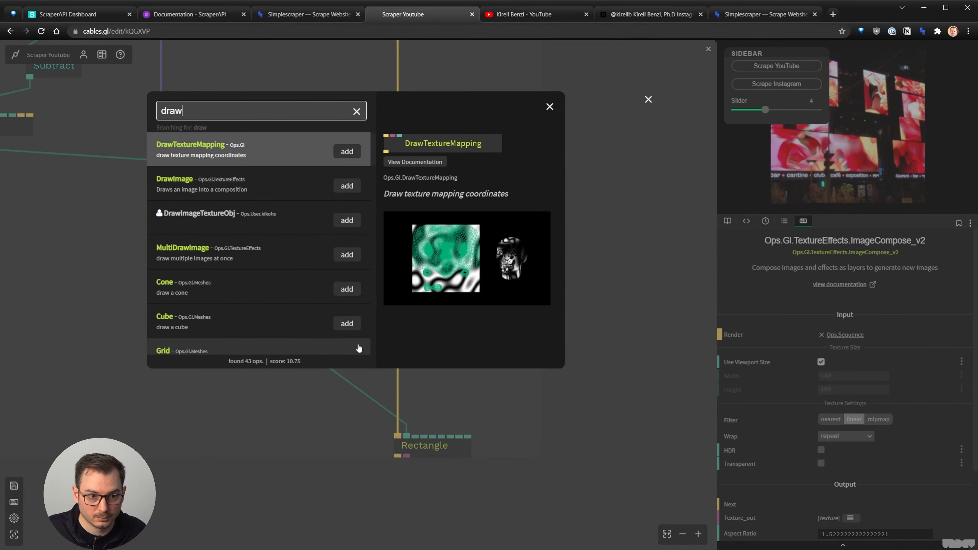
key("Down")
key("Return")
left_click_drag(375, 365, 244, 380)
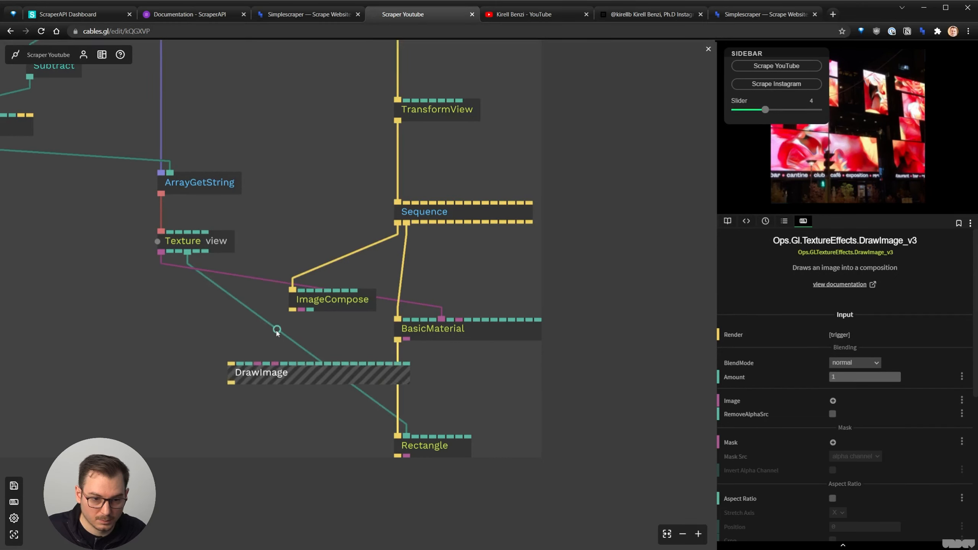
left_click_drag(293, 309, 231, 363)
Disconnect BasicMaterial from Sequence and Texture, and move it together with Rectangle to the right, clear of DrawImage.
left_click(391, 298)
right_click(397, 304)
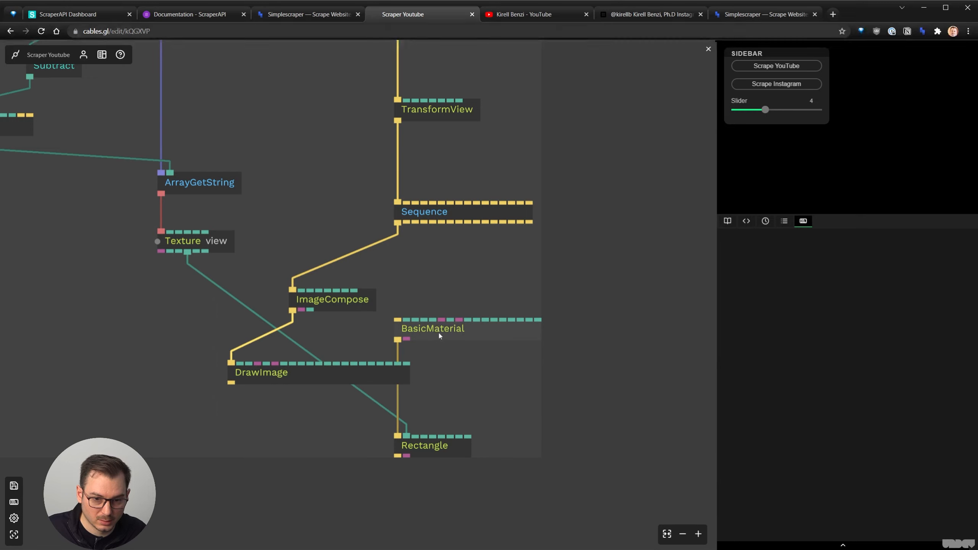
left_click_drag(540, 489, 445, 333)
left_click(445, 334)
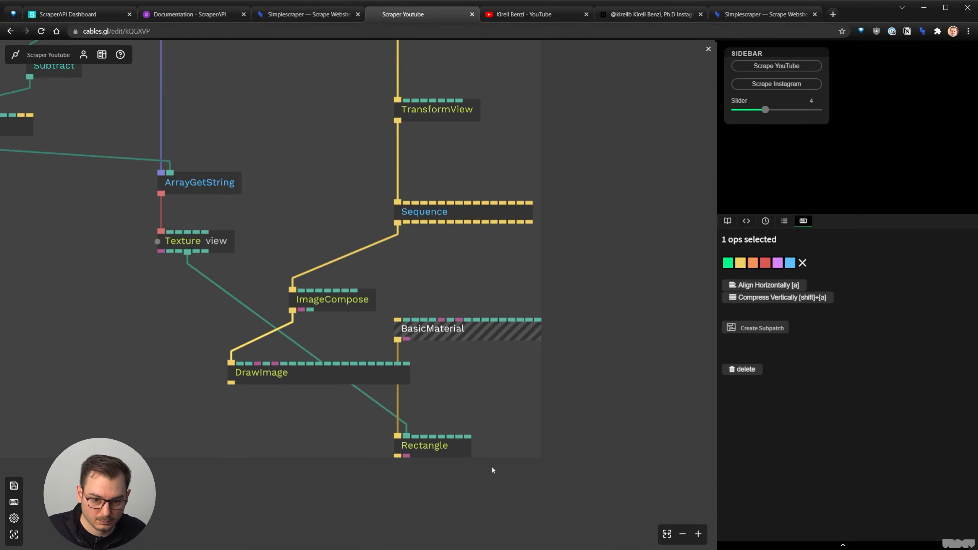
left_click_drag(515, 514, 433, 285)
left_click_drag(453, 336, 541, 335)
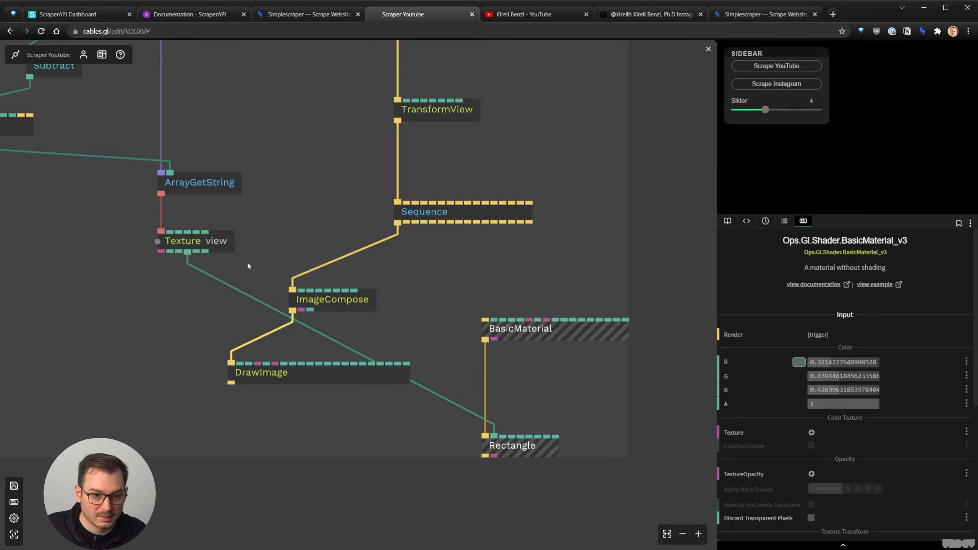
Feed the Texture op's output into DrawImage's Image input and open the ImageCompose op's parameters.
left_click_drag(161, 251, 258, 365)
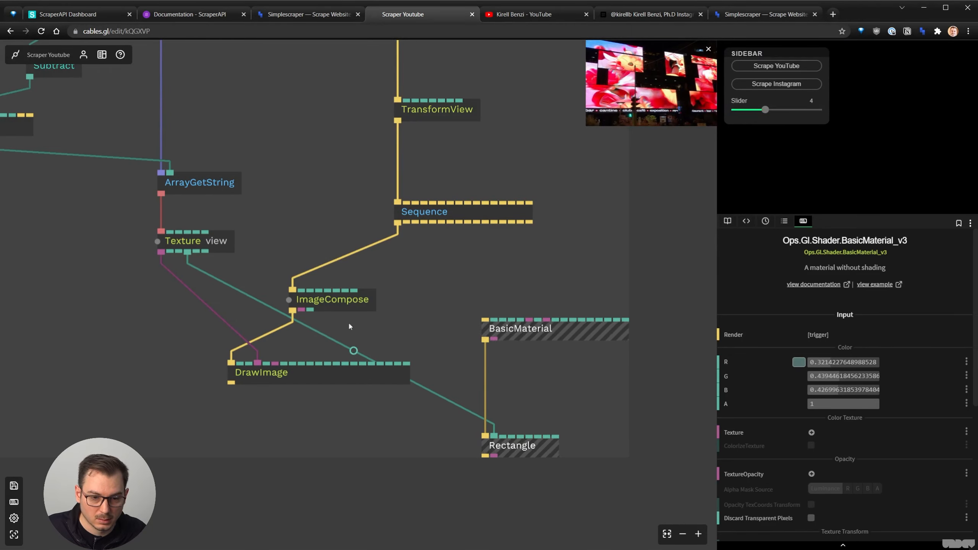
left_click(339, 306)
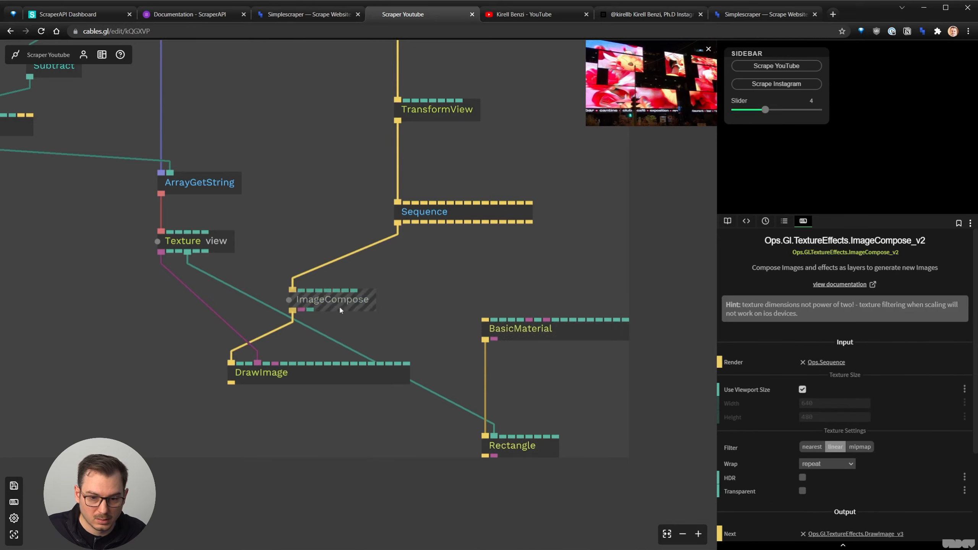
Turn off Use Viewport Size on ImageCompose and feed the Texture op's Width and Height outputs into its Width and Height inputs.
left_click(803, 389)
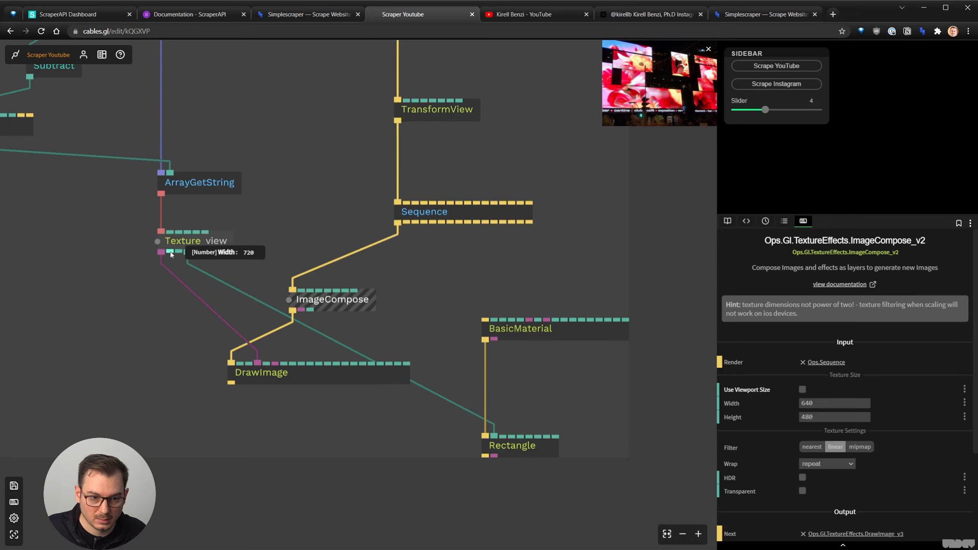
left_click_drag(169, 252, 310, 289)
left_click_drag(188, 255, 320, 290)
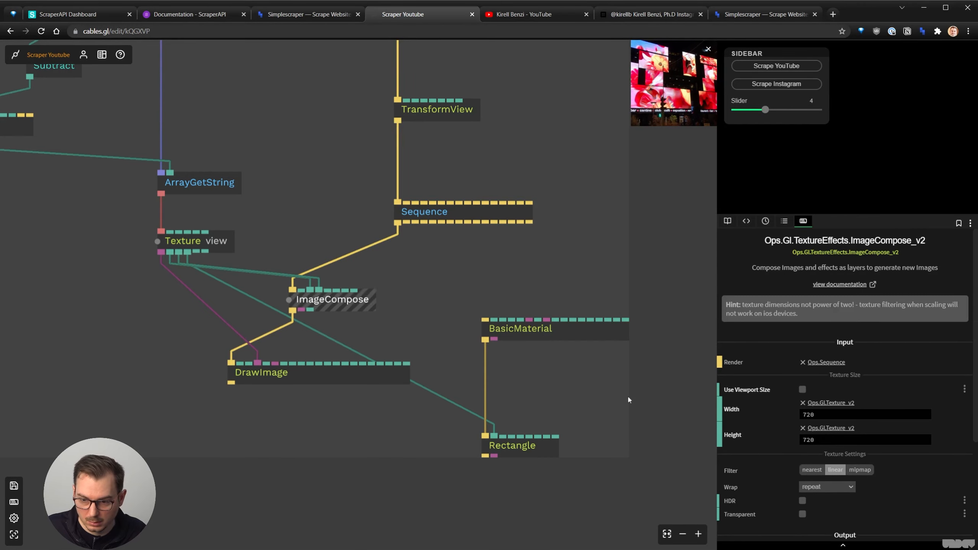
scroll(207, 279, "up", 3)
right_click(298, 268)
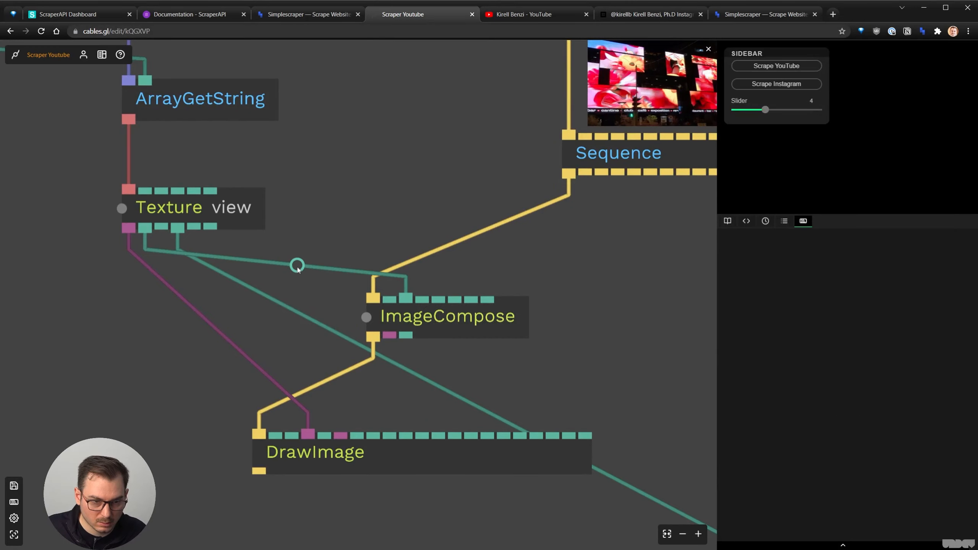
right_click(297, 267)
left_click_drag(147, 230, 409, 302)
left_click_drag(161, 228, 423, 304)
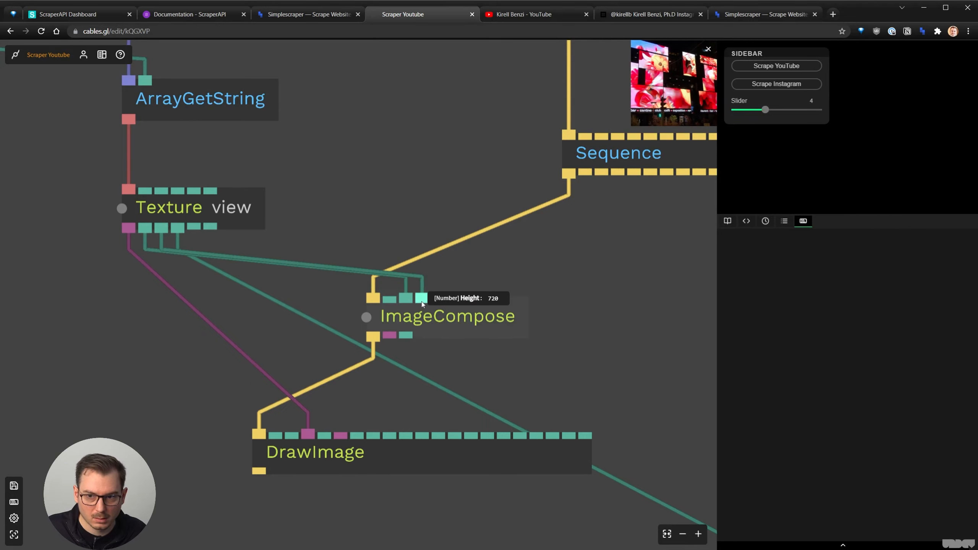
Set the Texture op's Filter to nearest and shift DrawImage slightly to the right below ImageCompose.
left_click(254, 226)
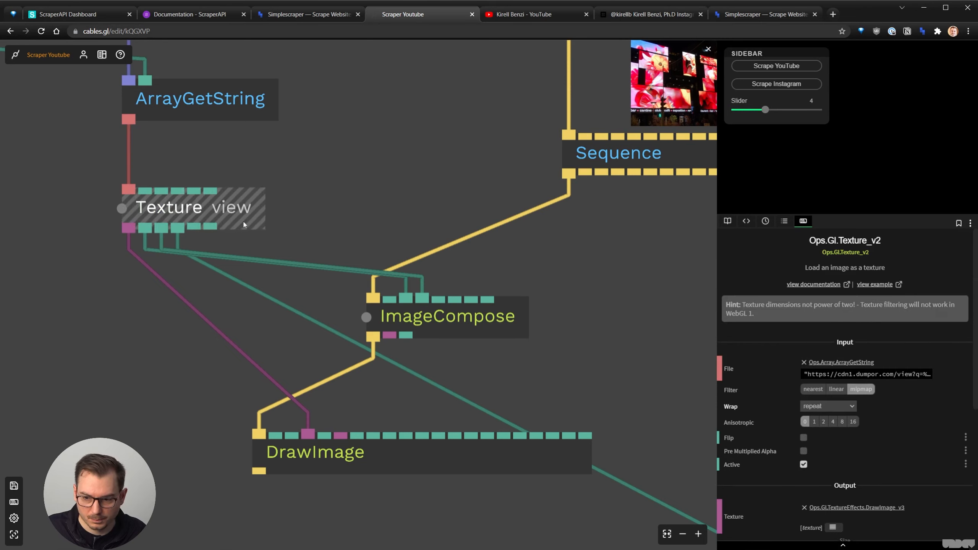
left_click(812, 389)
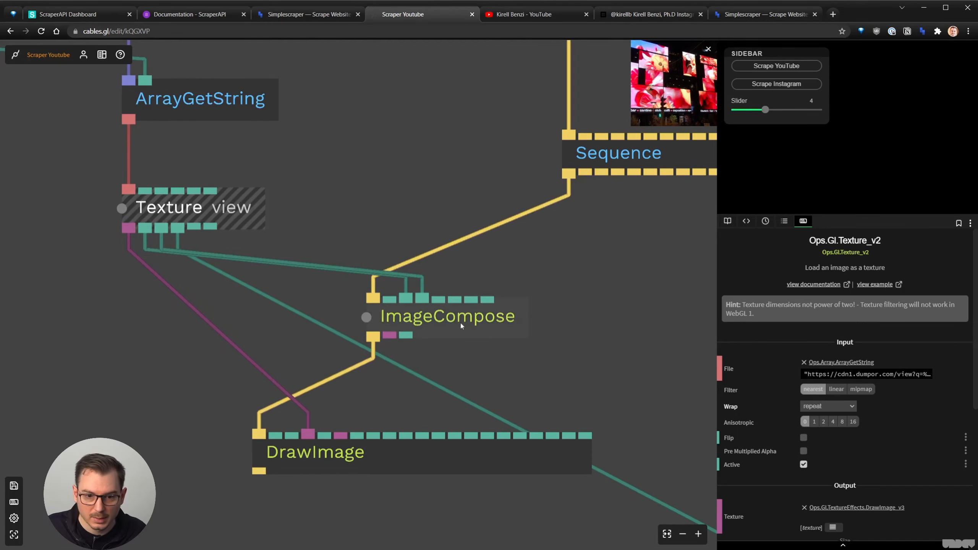
scroll(562, 366, "down", 3)
left_click_drag(584, 322, 507, 222)
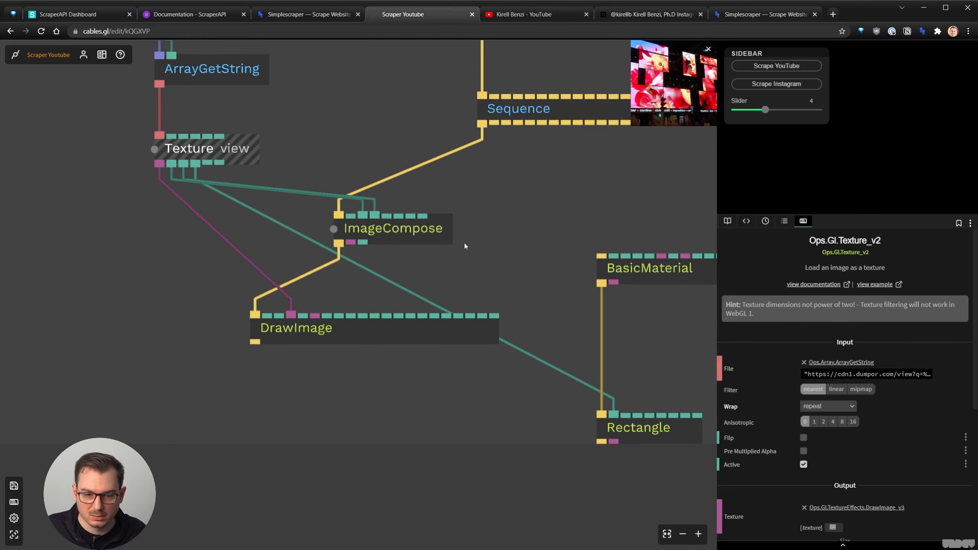
left_click_drag(405, 336, 466, 340)
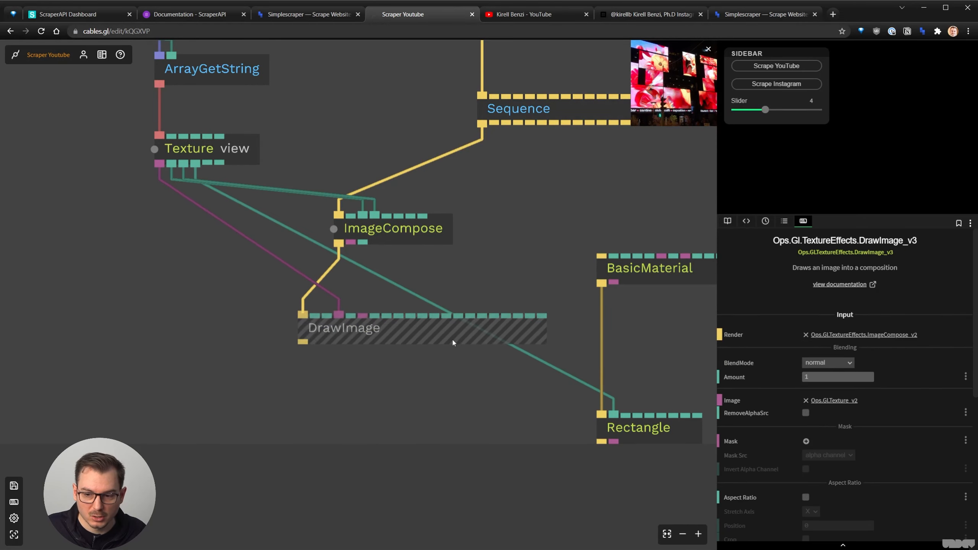
Search the ops for a luminance effect and add a LumaKey op below DrawImage.
double_click(405, 392)
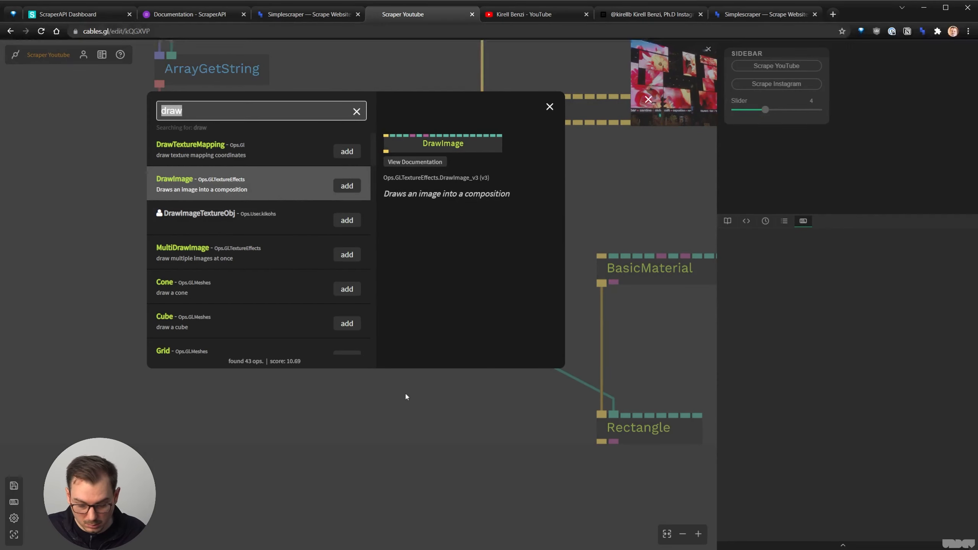
type("h")
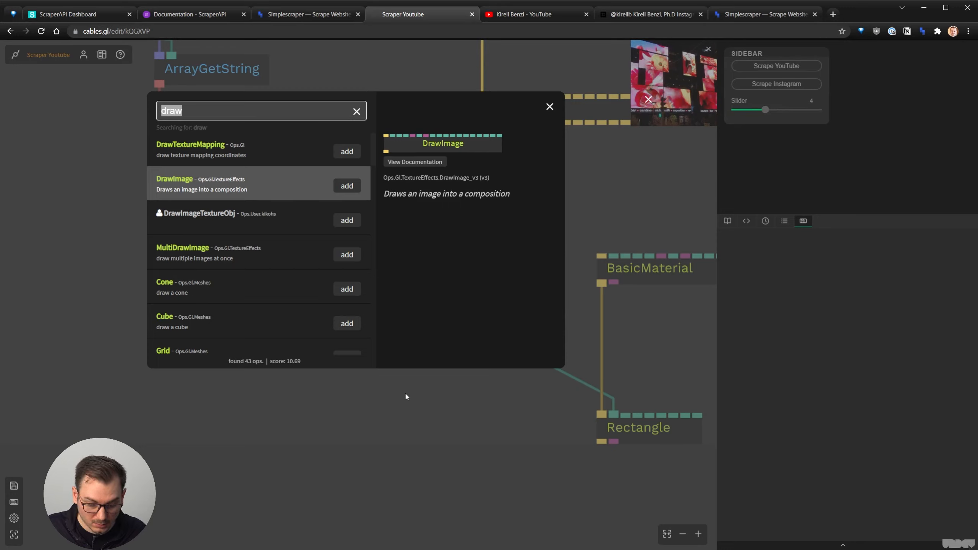
type("sl")
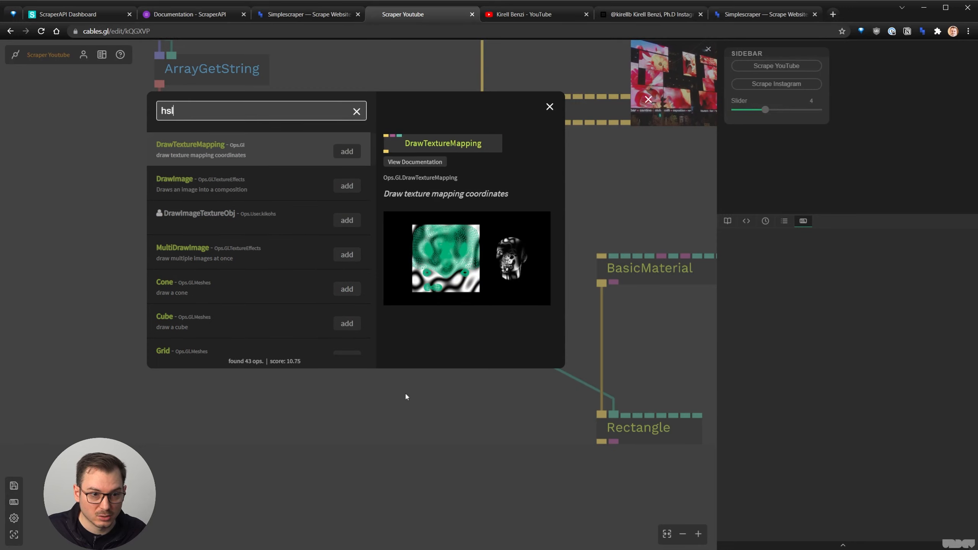
key("BackSpace")
key("BackSpace")
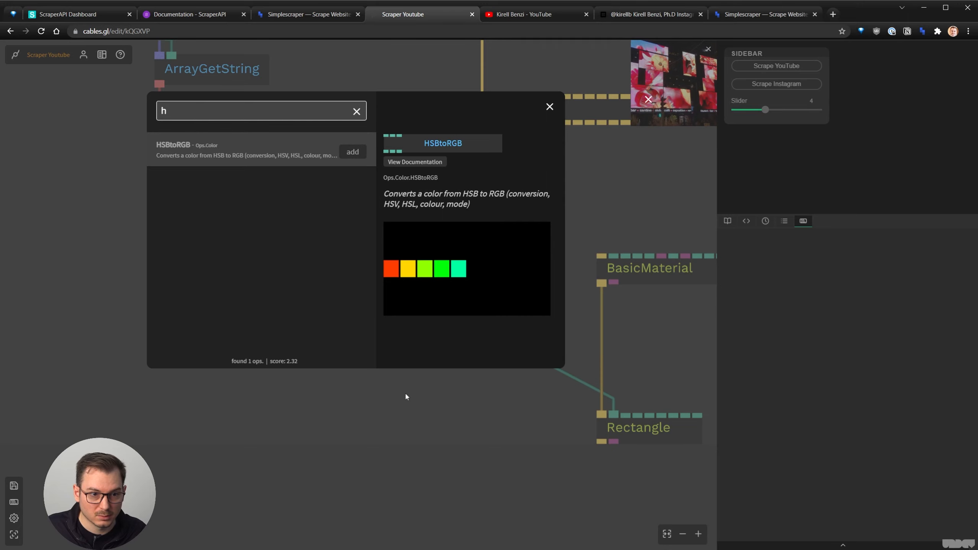
type("lum")
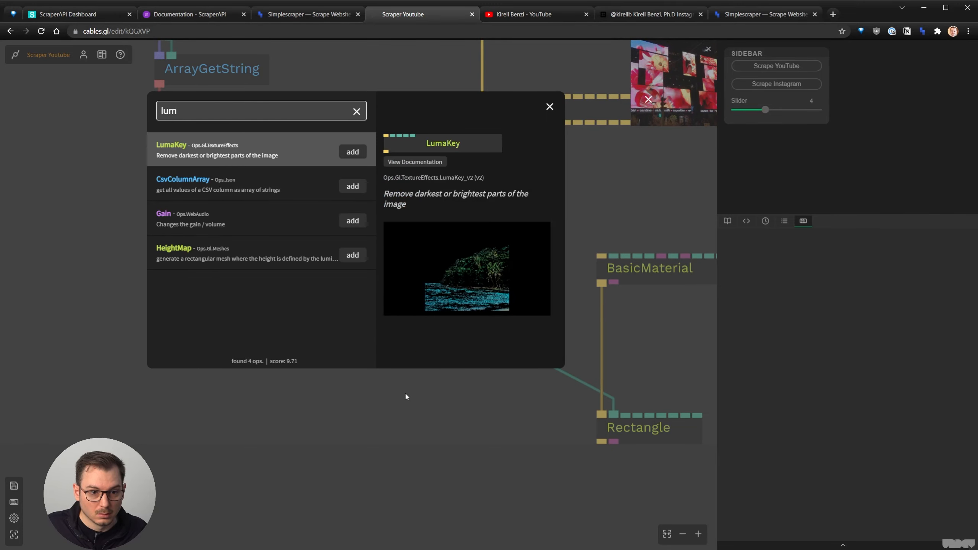
key("Return")
left_click_drag(405, 395, 338, 393)
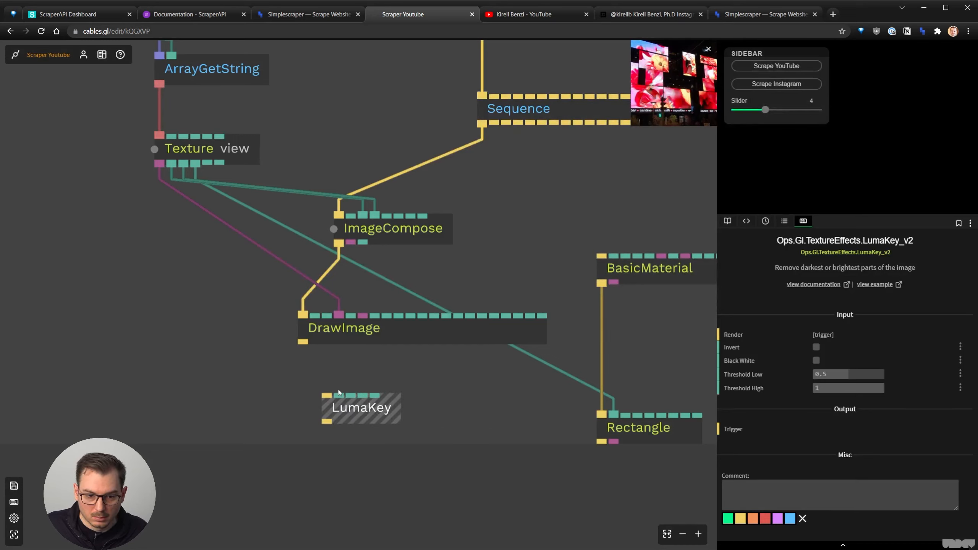
Connect DrawImage's trigger to LumaKey's Render input, enable Invert, and set Threshold Low to about 0.54 and Threshold High to 0.642.
left_click_drag(304, 342, 328, 396)
left_click_drag(349, 416, 327, 418)
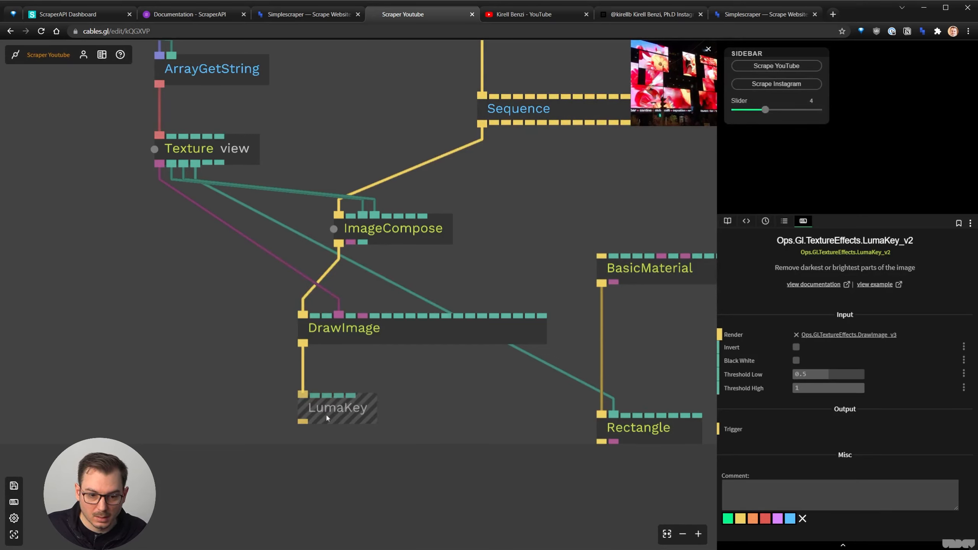
left_click_drag(823, 375, 805, 388)
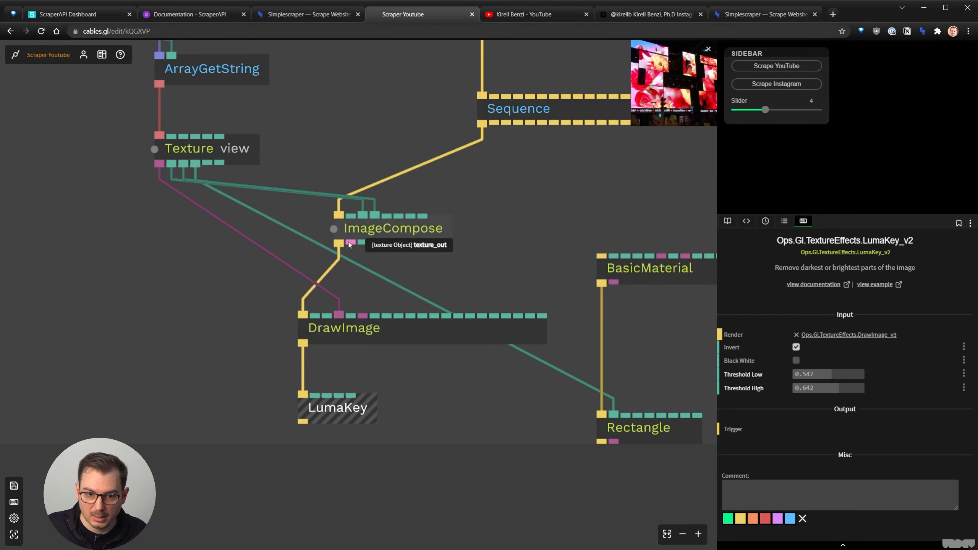
Feed ImageCompose's texture output into BasicMaterial's texture input and connect Sequence's second trigger to BasicMaterial's render input.
left_click(390, 228)
left_click_drag(616, 231, 535, 262)
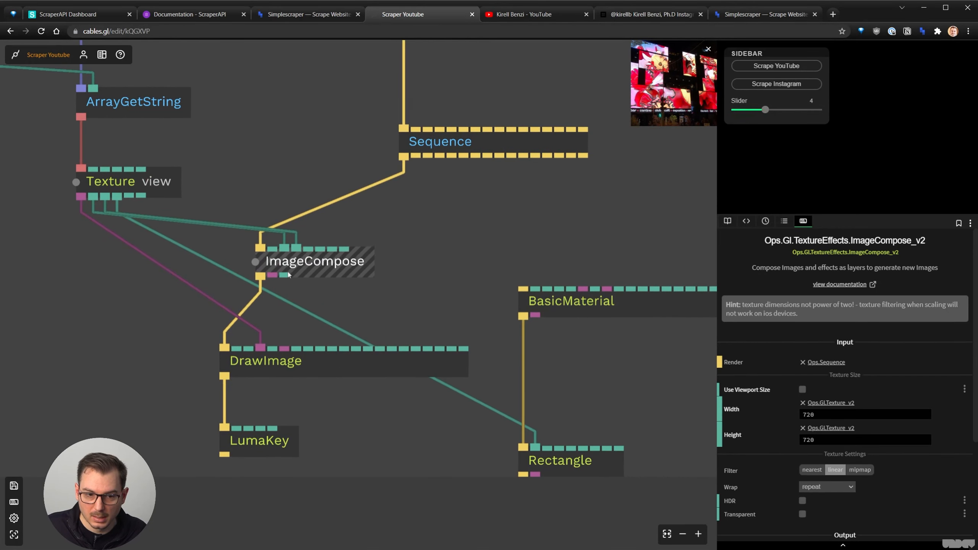
left_click_drag(273, 276, 583, 288)
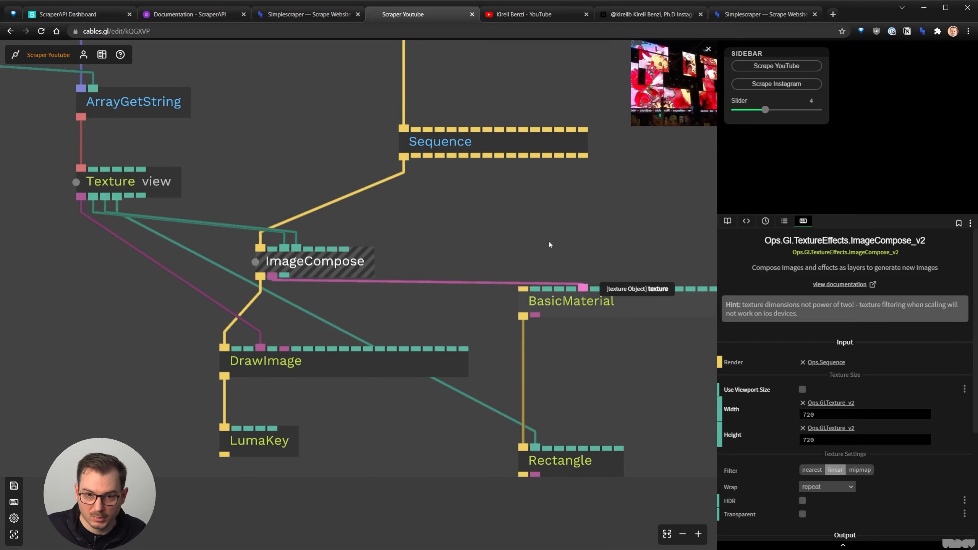
left_click_drag(416, 156, 523, 288)
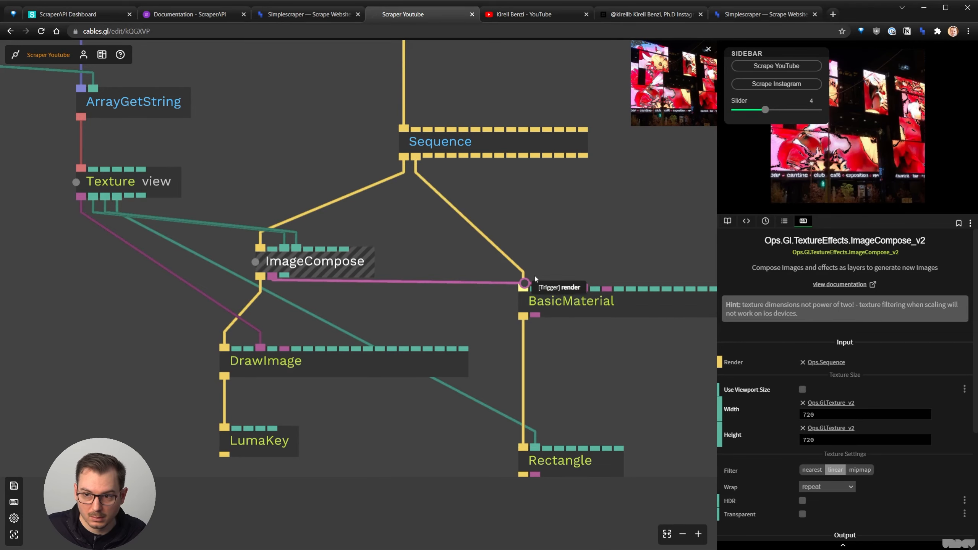
Set the sidebar Slider to 2 and adjust LumaKey's Threshold Low to 0.321 and Threshold High to 0.721.
left_click(247, 442)
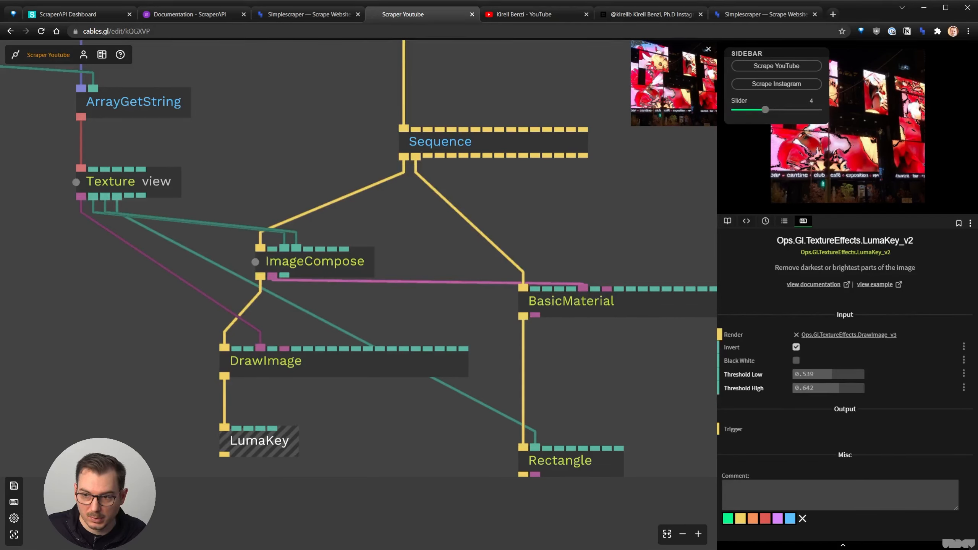
left_click_drag(805, 375, 846, 389)
left_click_drag(767, 111, 750, 110)
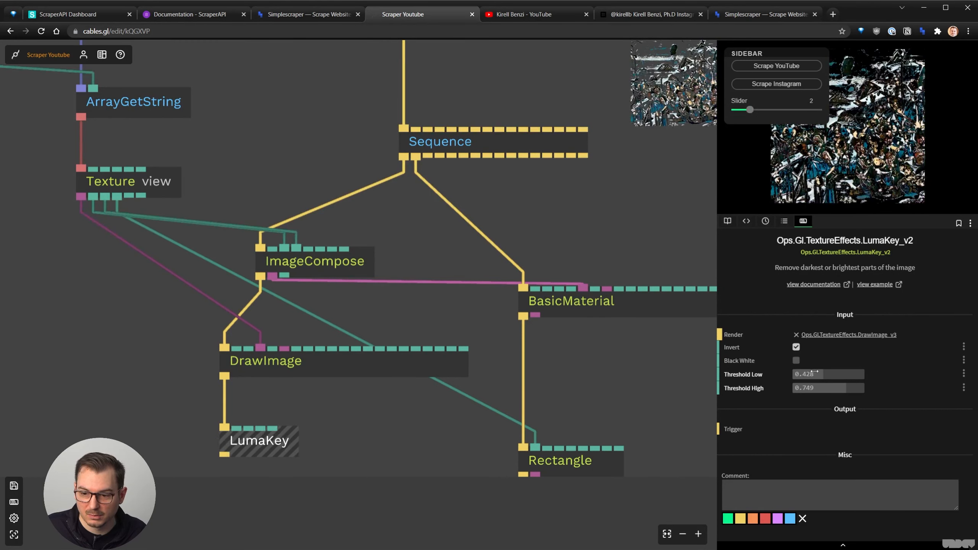
left_click_drag(815, 375, 838, 389)
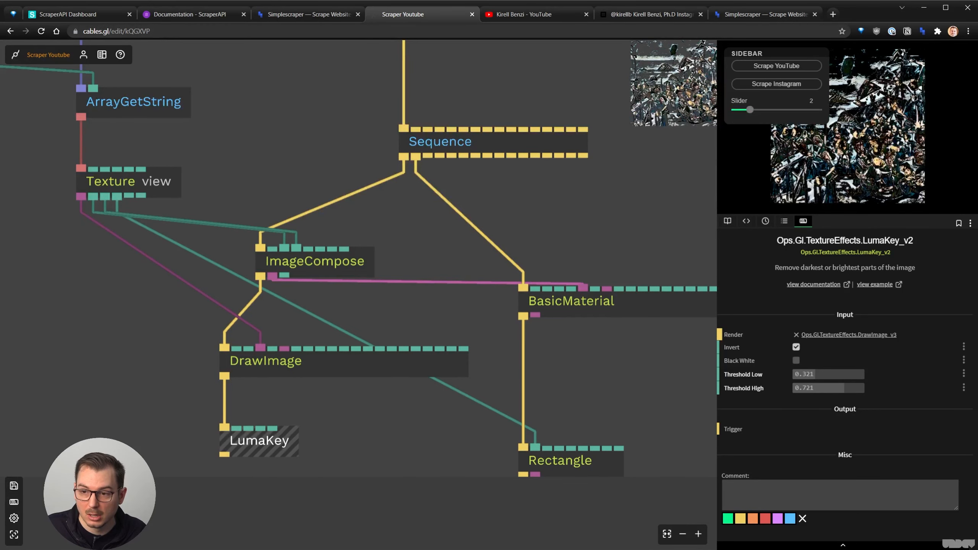
Save the patch and move LumaKey lower to leave space beneath DrawImage.
left_click(331, 446)
key("ctrl+s")
scroll(382, 435, "down", 3)
left_click_drag(383, 434, 394, 308)
left_click(311, 316)
mouse_move(313, 344)
left_mouse_down()
mouse_move(306, 367)
mouse_move(311, 349)
left_mouse_up()
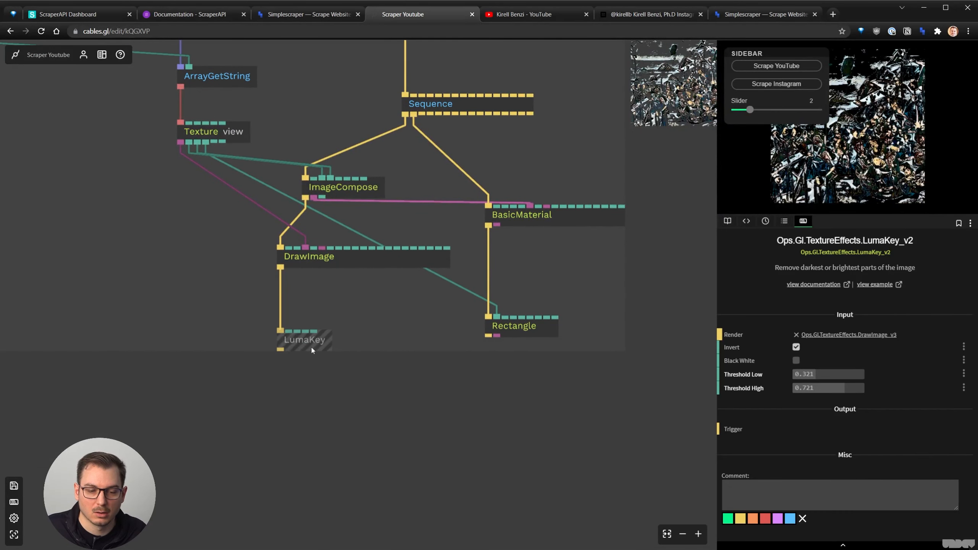
Browse the Ops.Gl.TextureEffects ops and insert a Hue op into the link between DrawImage and LumaKey.
left_click(355, 318)
key("Escape")
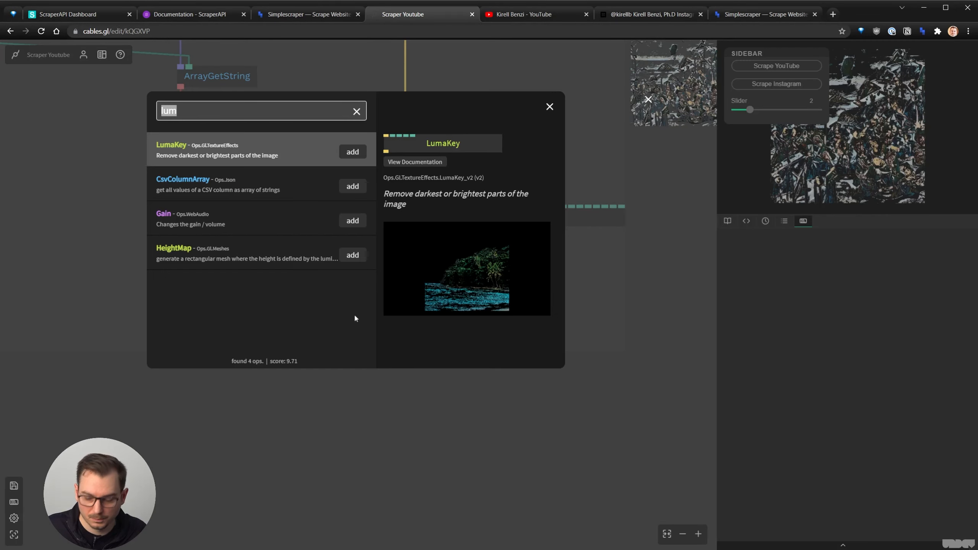
key("BackSpace")
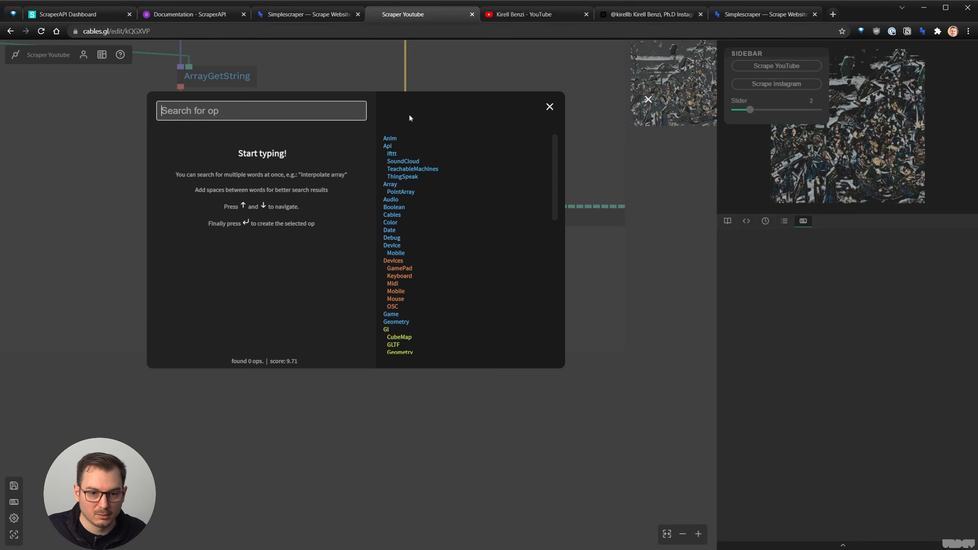
scroll(429, 263, "down", 3)
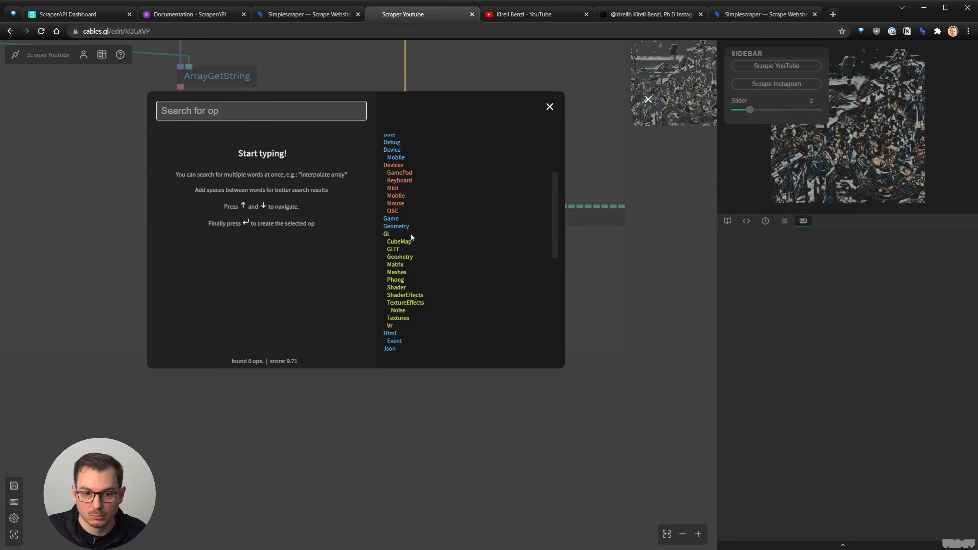
left_click(405, 303)
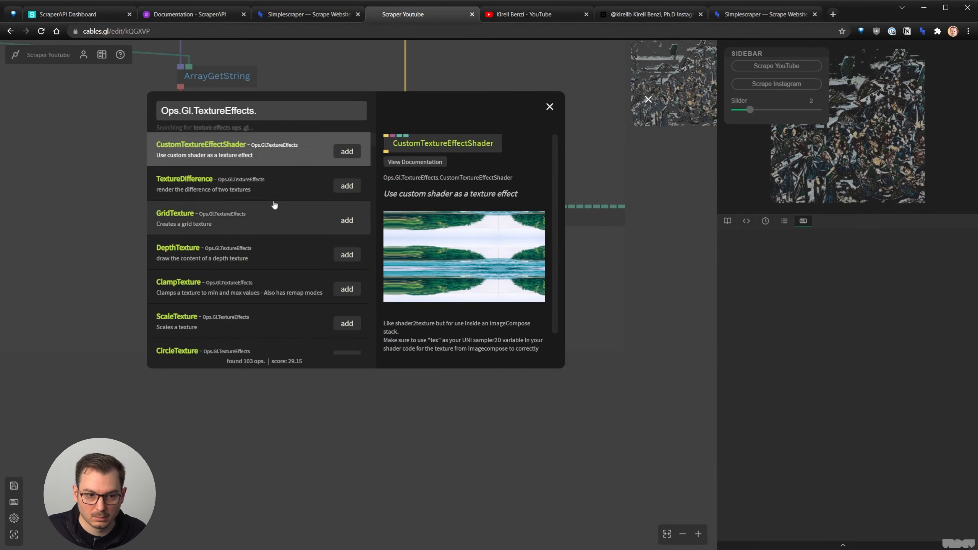
scroll(274, 208, "down", 5)
scroll(275, 207, "down", 5)
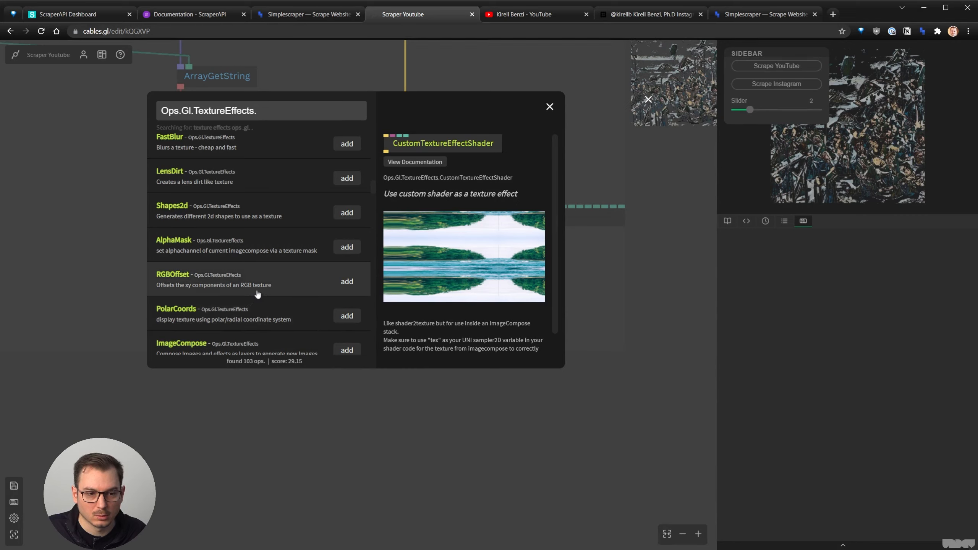
scroll(261, 283, "down", 8)
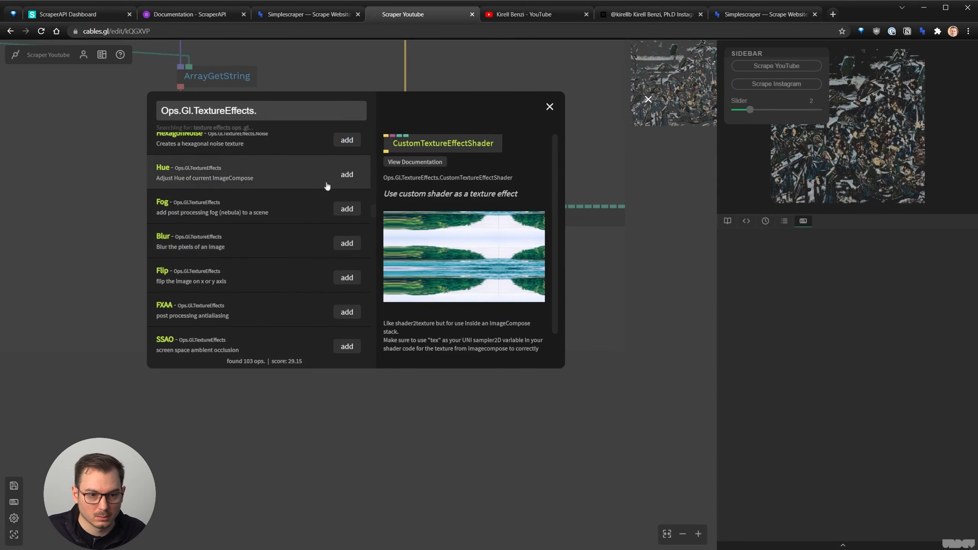
left_click(347, 174)
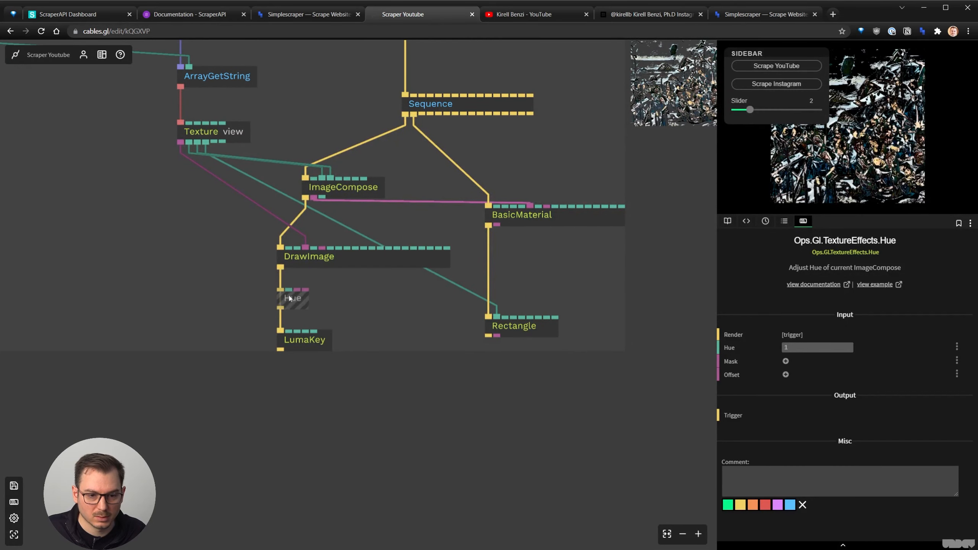
left_click(285, 299)
Delete the LumaKey op and reposition the Hue op below DrawImage.
left_click_drag(305, 339, 314, 404)
key("Delete")
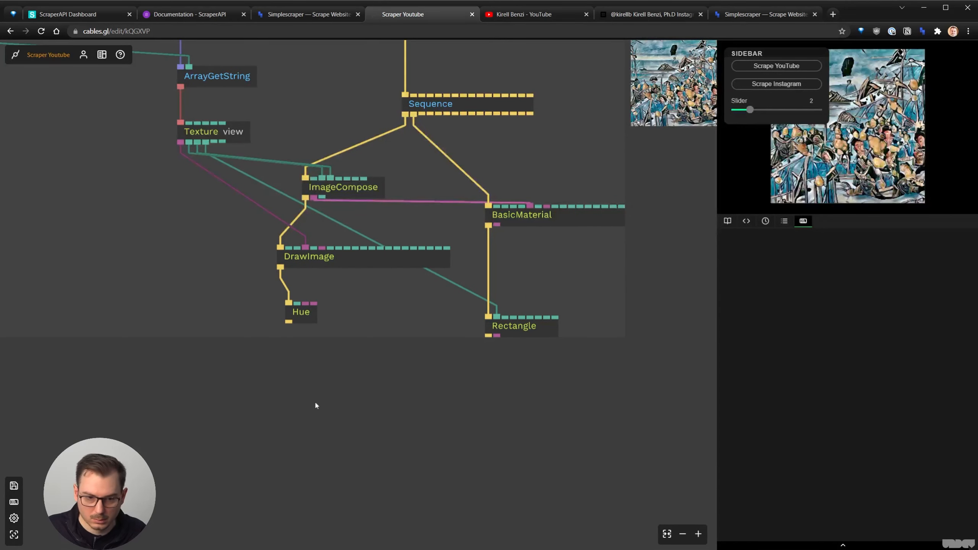
left_click_drag(305, 310, 294, 321)
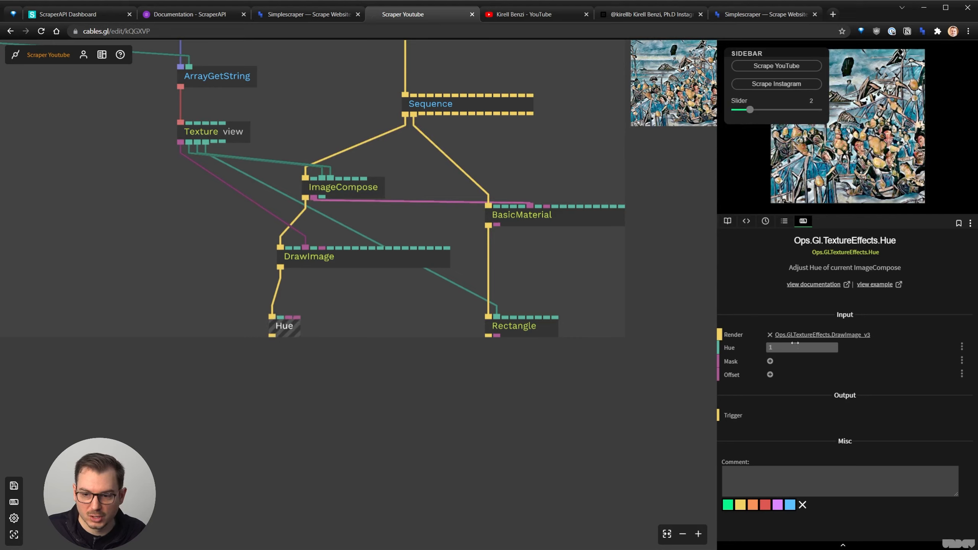
Set the sidebar Slider to 3 and adjust the Hue op's Hue value to 0.519.
left_click_drag(795, 343, 791, 343)
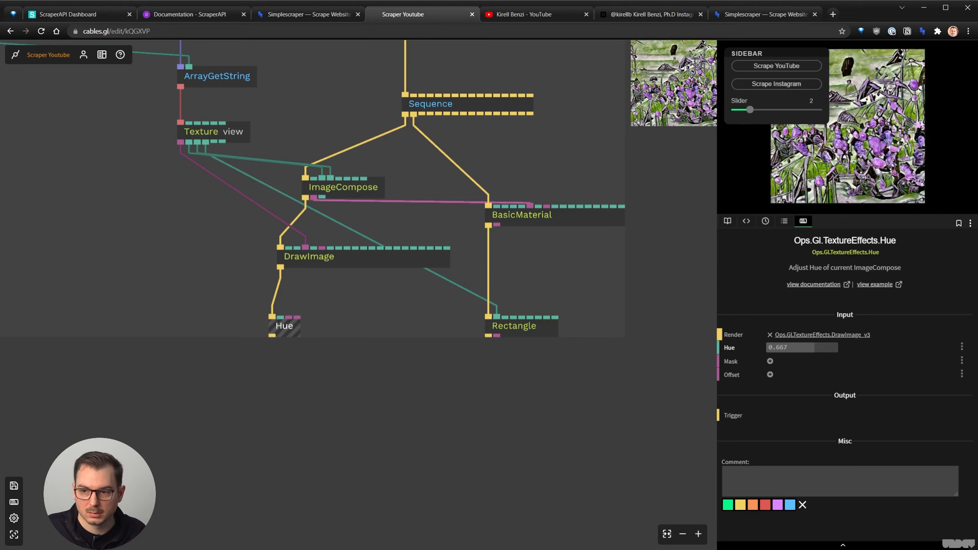
left_click_drag(750, 113, 757, 115)
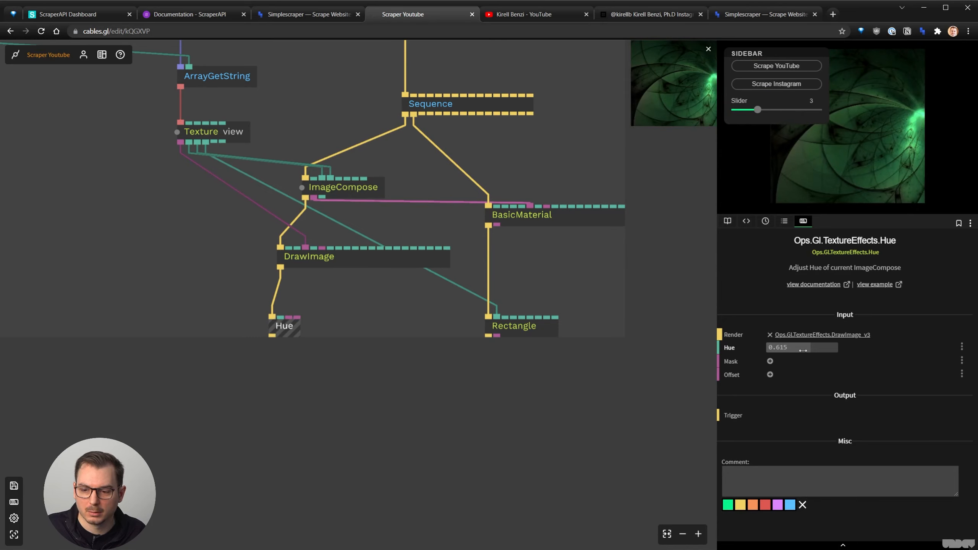
left_click_drag(803, 350, 811, 350)
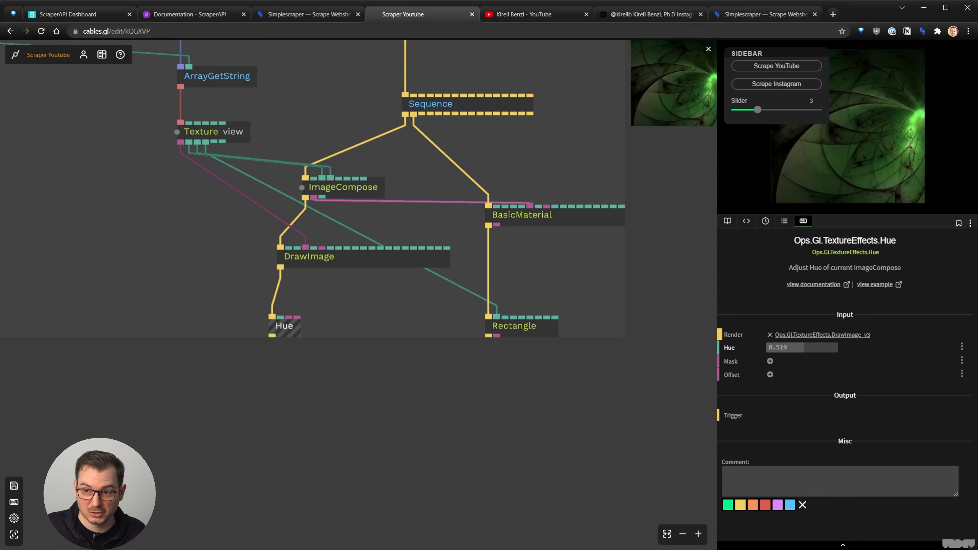
Deselect the Hue op and save the patch.
left_click(416, 345)
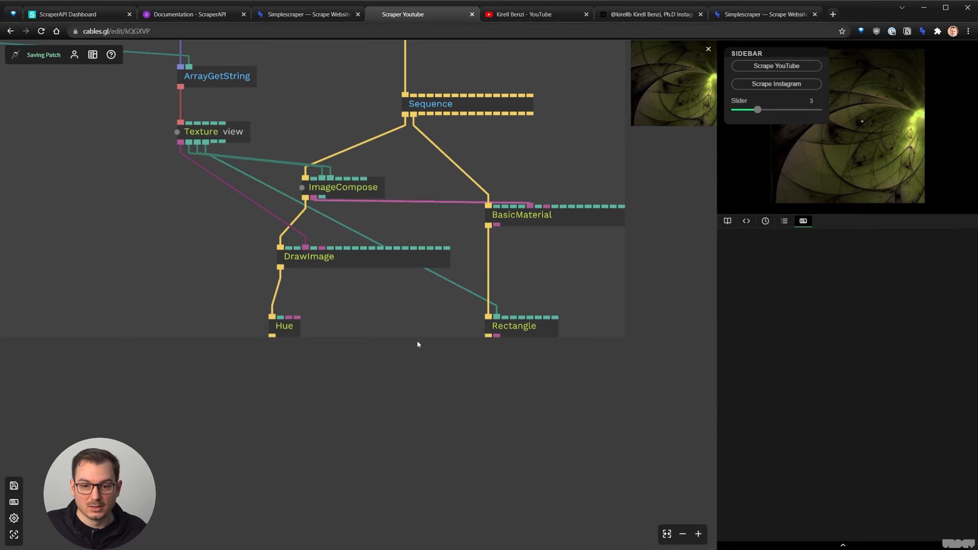
Review the whole patch, from the YouTube scraping ops through the sidebar and Instagram request chain to the ImageCompose and Rectangle rendering ops.
scroll(404, 331, "down", 4)
left_click_drag(249, 332, 323, 487)
scroll(295, 377, "down", 1)
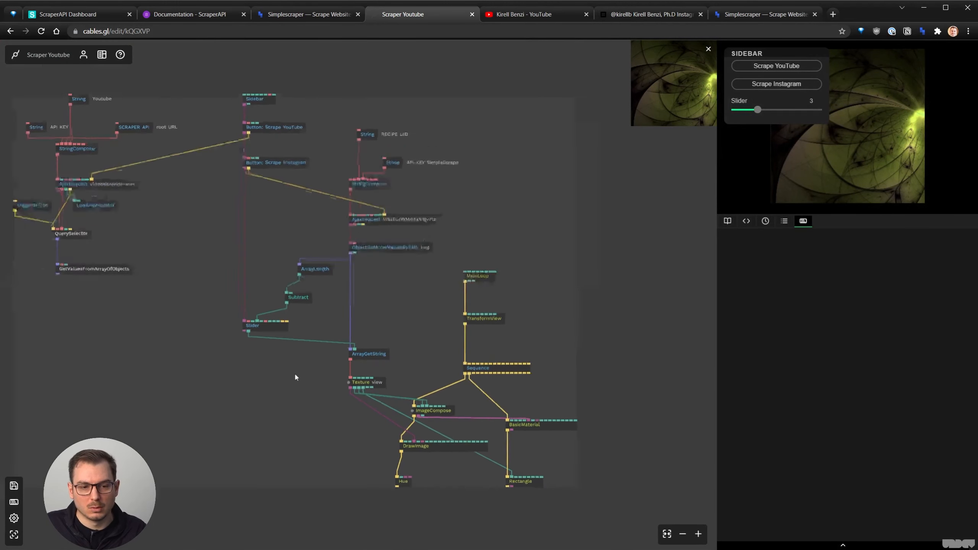
scroll(295, 377, "down", 2)
left_click_drag(97, 222, 211, 294)
scroll(211, 294, "up", 3)
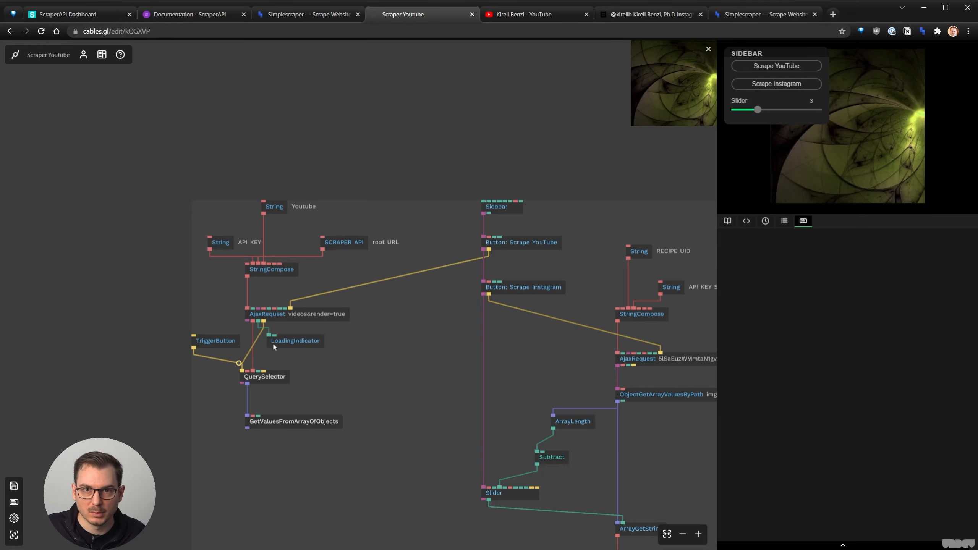
scroll(284, 366, "up", 3)
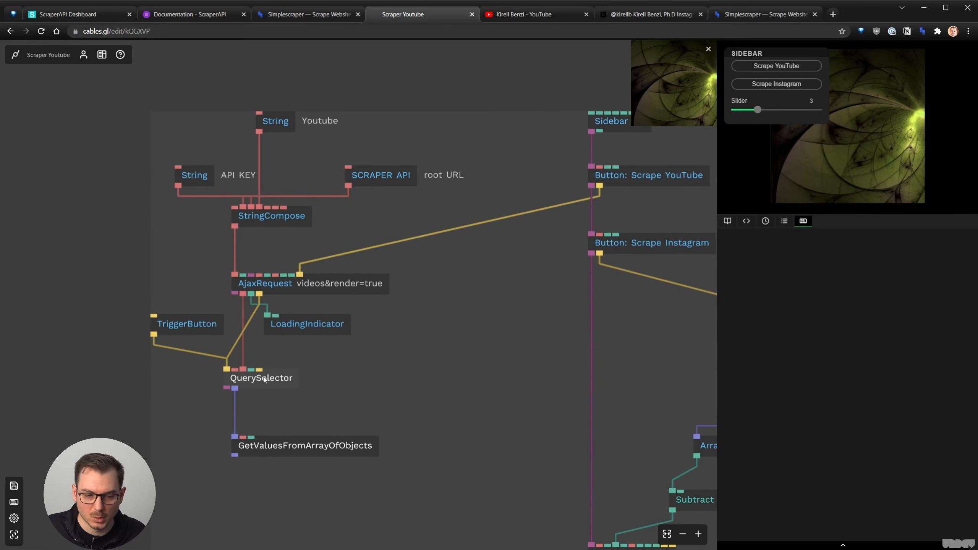
left_click_drag(524, 354, 297, 349)
scroll(297, 349, "down", 1)
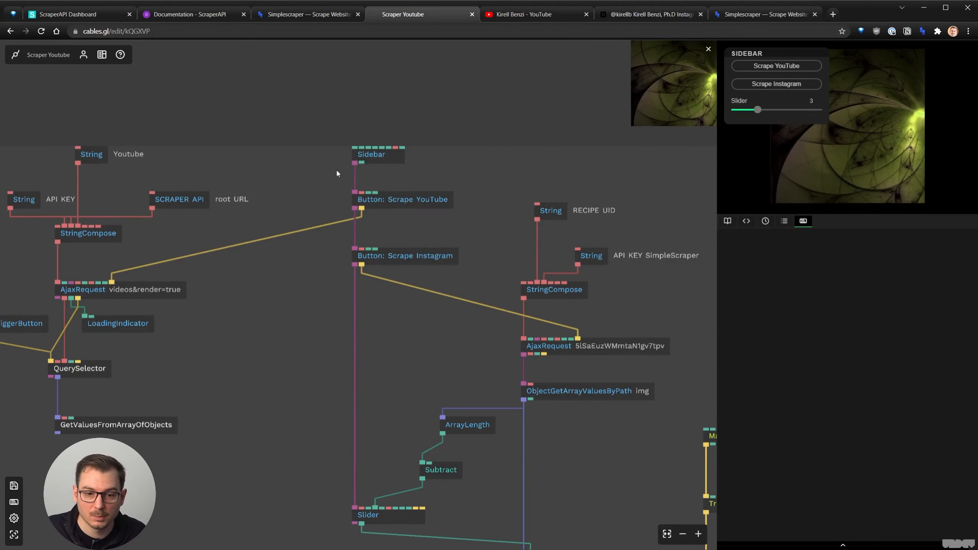
left_click_drag(431, 330, 323, 129)
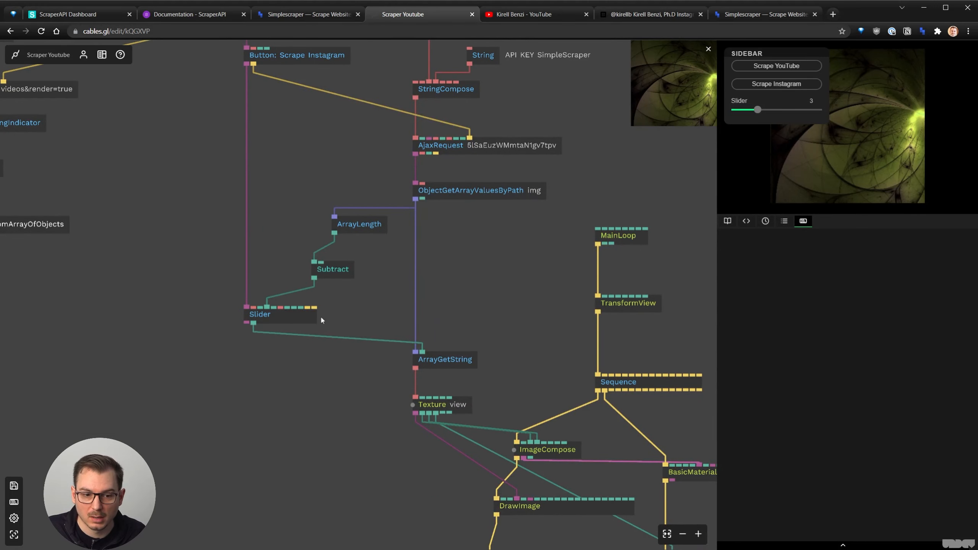
left_click_drag(524, 302, 376, 226)
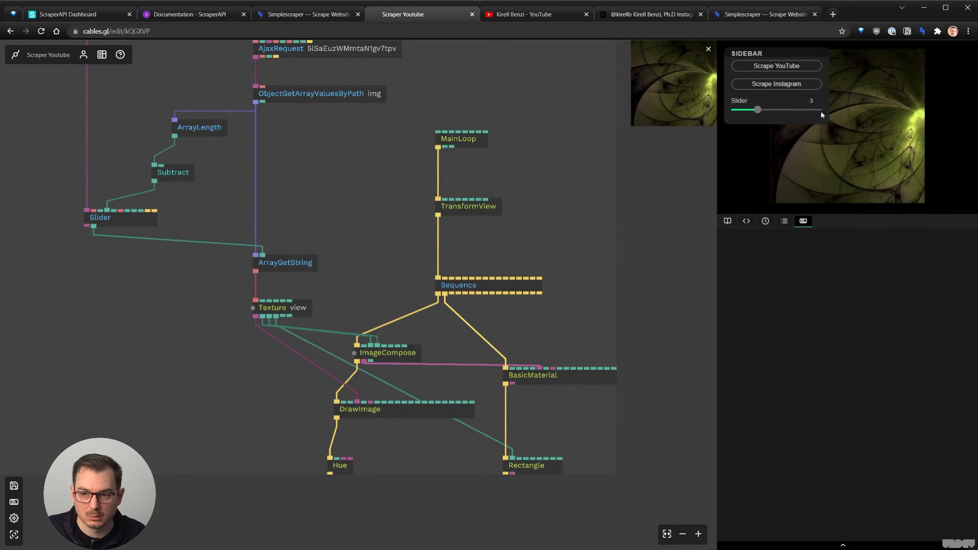
Set the sidebar Slider to 5 to display another scraped Instagram image with the Hue effect.
left_click_drag(756, 111, 772, 111)
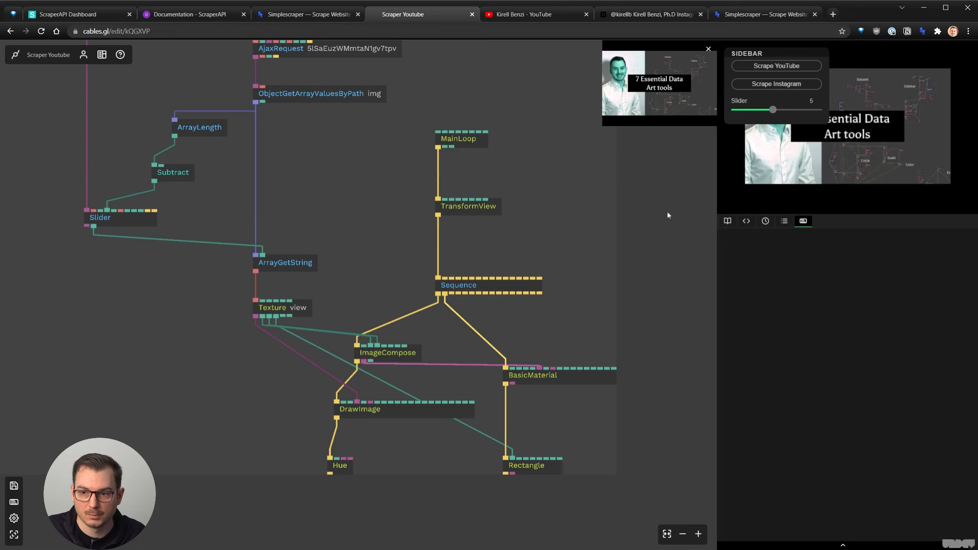
scroll(577, 274, "down", 3)
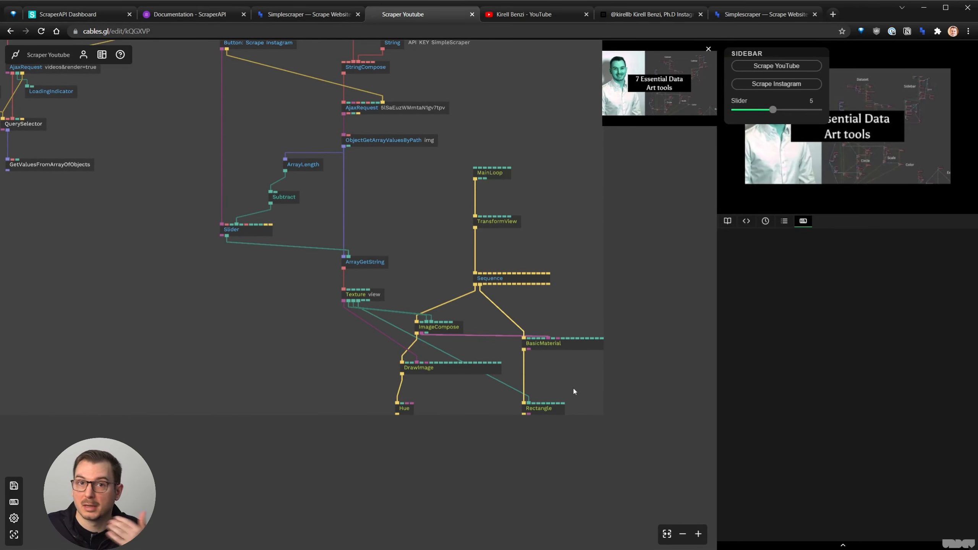